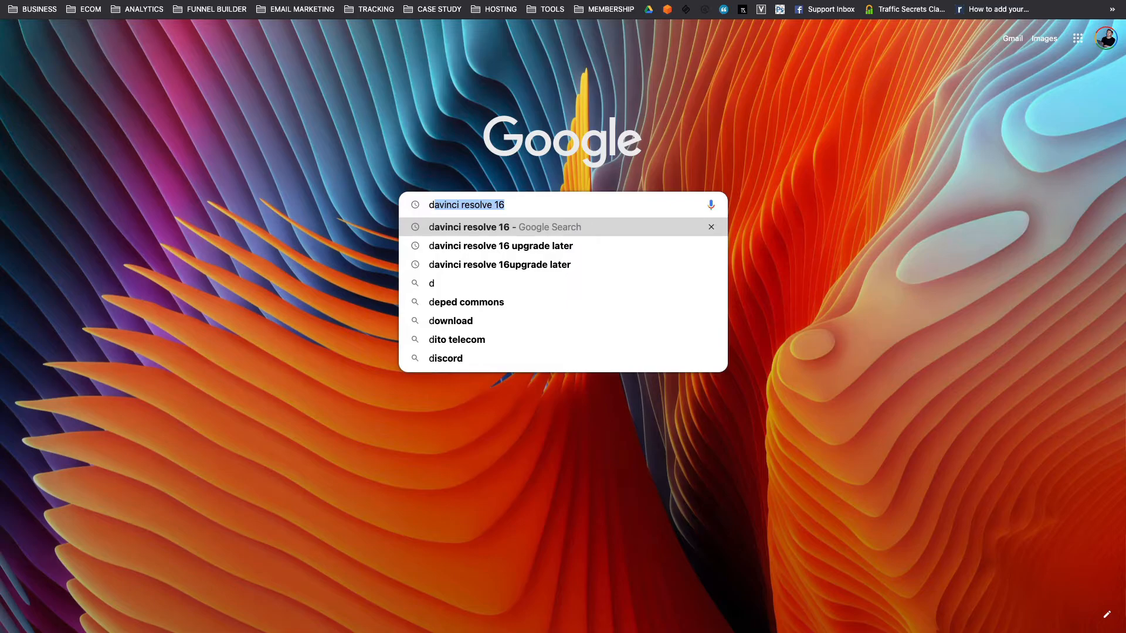
Search Google for "davinci resolve 16" and open the Blackmagic Design product page from the results
{"action": "key", "text": "Return"}
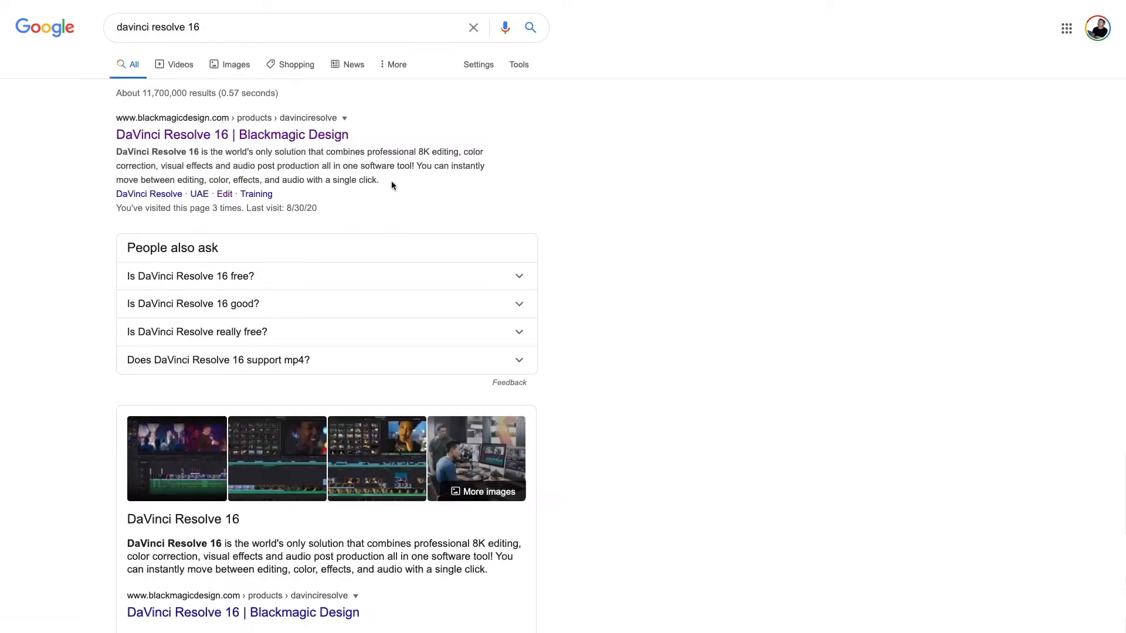
{"action": "left_click", "coordinate": [153, 136]}
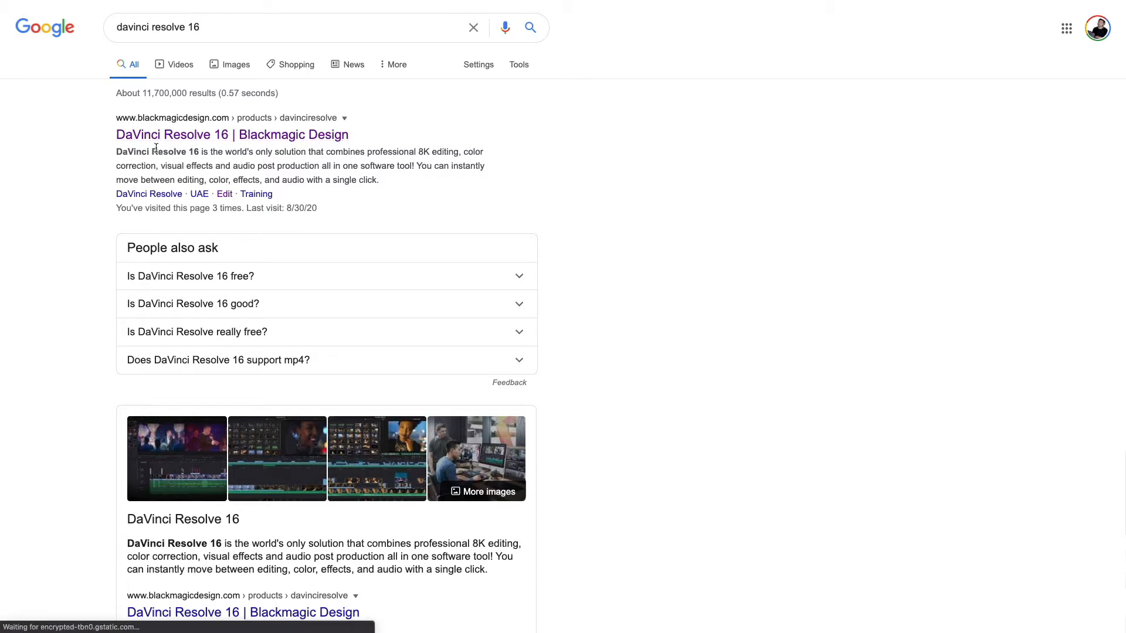
{"action": "left_click", "coordinate": [163, 139]}
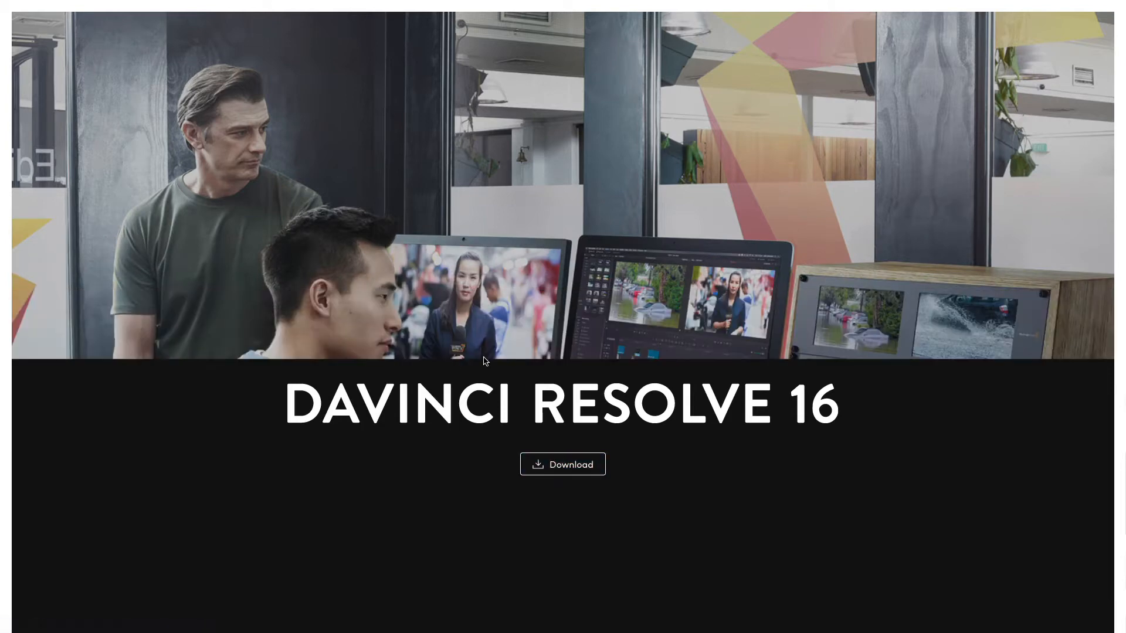
Look through the DaVinci Resolve 16 product page, covering the Cut page, editing, Fusion VFX, color and collaboration feature sections
{"action": "scroll", "coordinate": [485, 361], "scroll_direction": "down", "scroll_amount": 15}
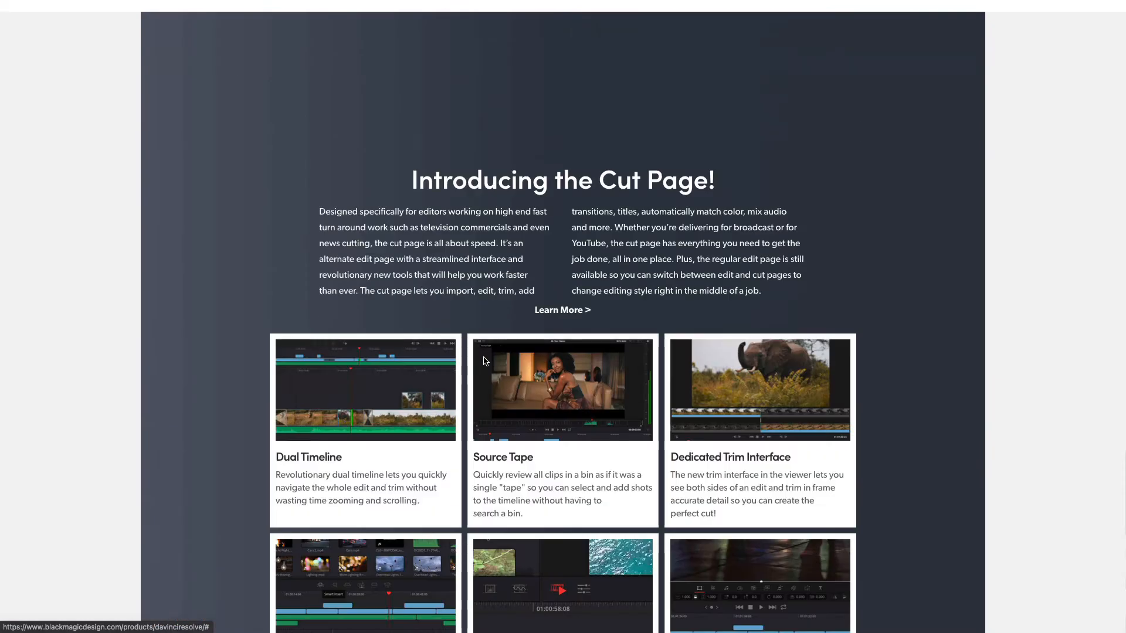
{"action": "scroll", "coordinate": [485, 361], "scroll_direction": "down", "scroll_amount": 6}
{"action": "scroll", "coordinate": [484, 360], "scroll_direction": "up", "scroll_amount": 7}
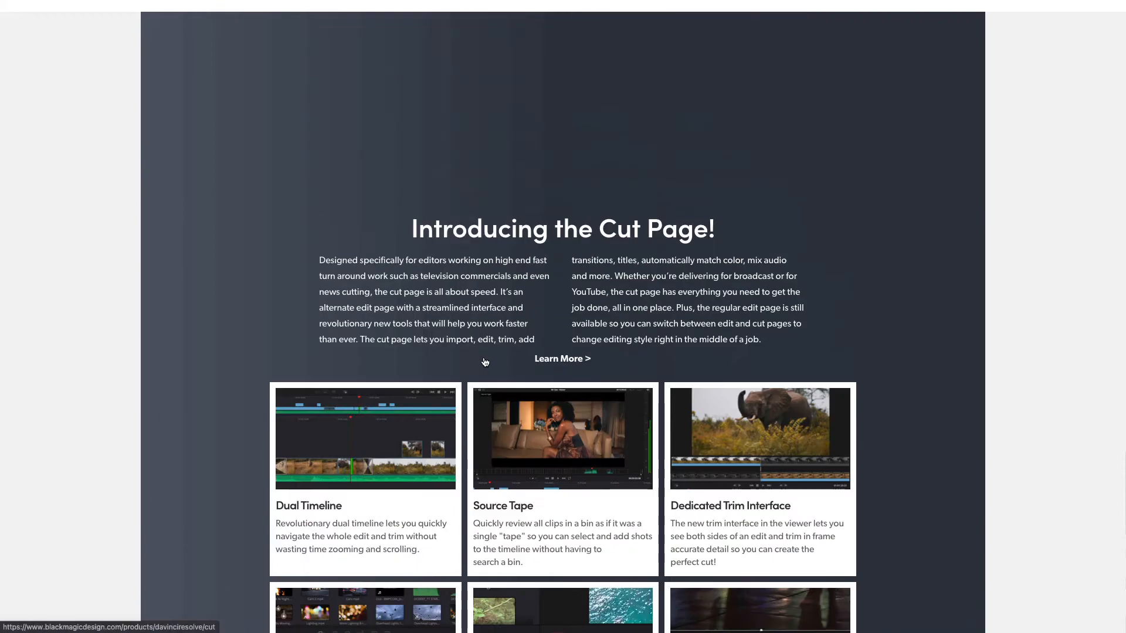
{"action": "scroll", "coordinate": [485, 361], "scroll_direction": "down", "scroll_amount": 1}
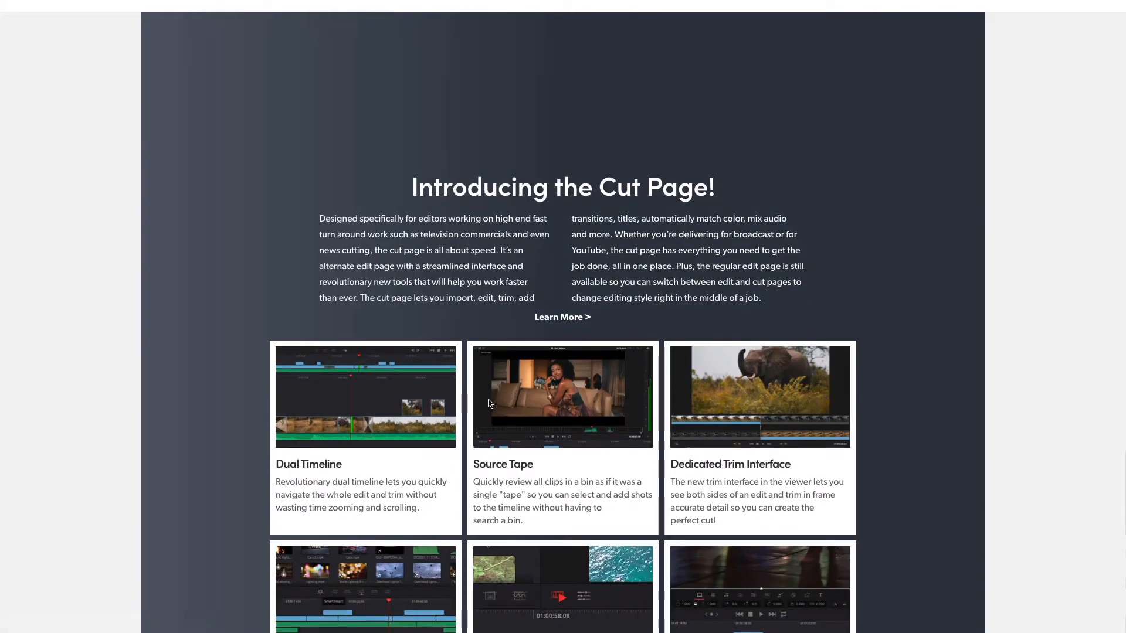
{"action": "scroll", "coordinate": [491, 403], "scroll_direction": "down", "scroll_amount": 1}
{"action": "scroll", "coordinate": [335, 454], "scroll_direction": "down", "scroll_amount": 2}
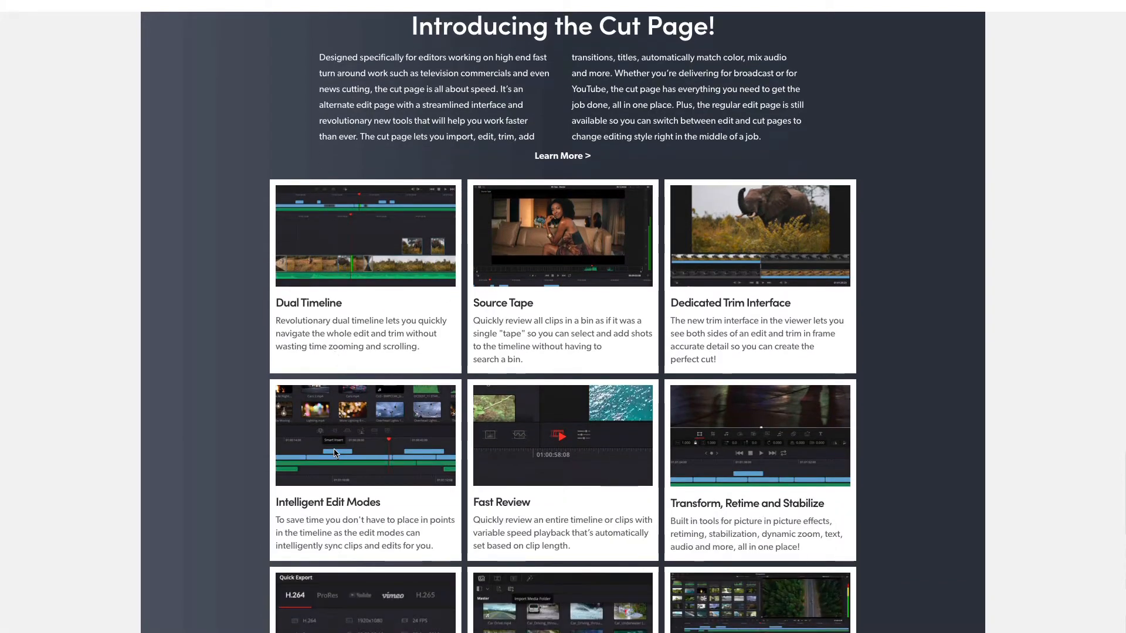
{"action": "scroll", "coordinate": [335, 453], "scroll_direction": "up", "scroll_amount": 1}
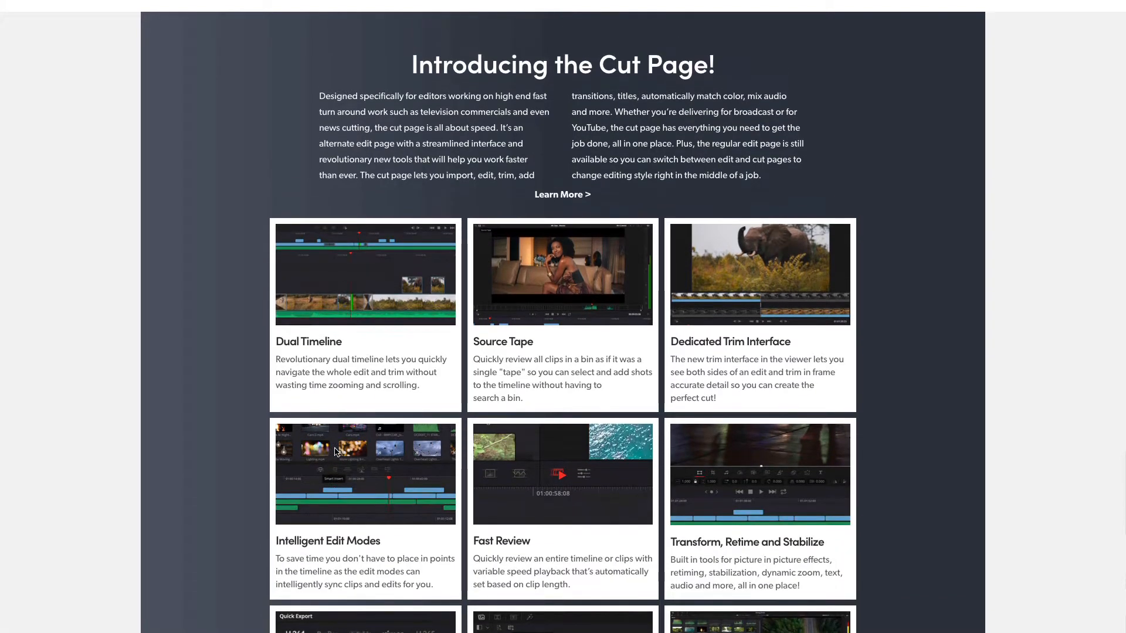
{"action": "scroll", "coordinate": [337, 451], "scroll_direction": "down", "scroll_amount": 1}
{"action": "scroll", "coordinate": [339, 454], "scroll_direction": "down", "scroll_amount": 3}
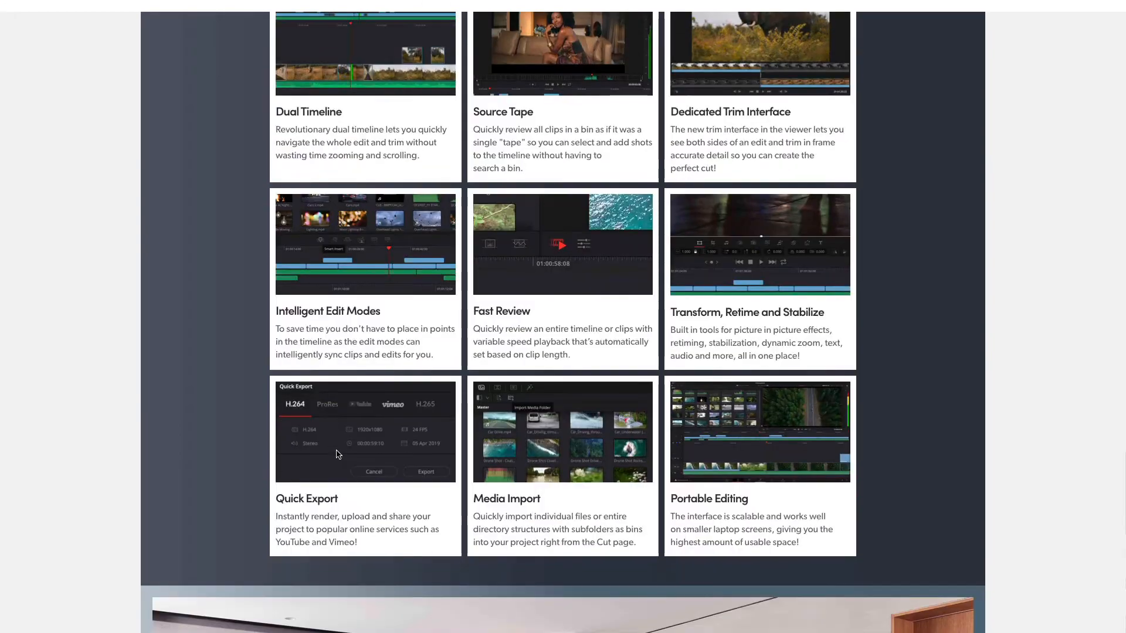
{"action": "scroll", "coordinate": [569, 338], "scroll_direction": "down", "scroll_amount": 14}
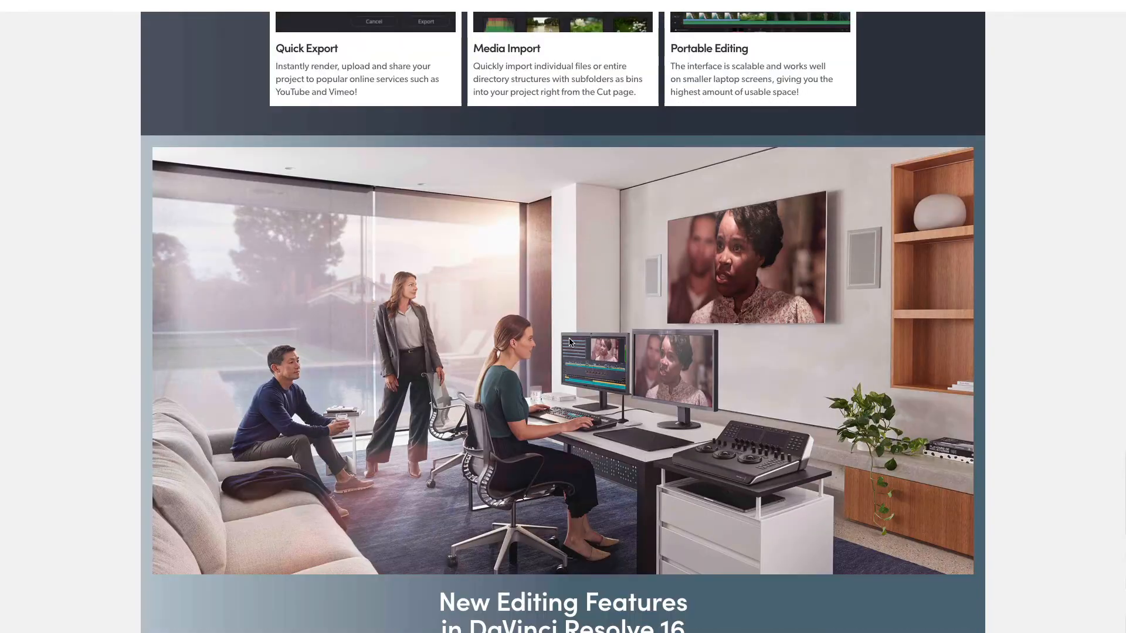
{"action": "scroll", "coordinate": [570, 338], "scroll_direction": "down", "scroll_amount": 16}
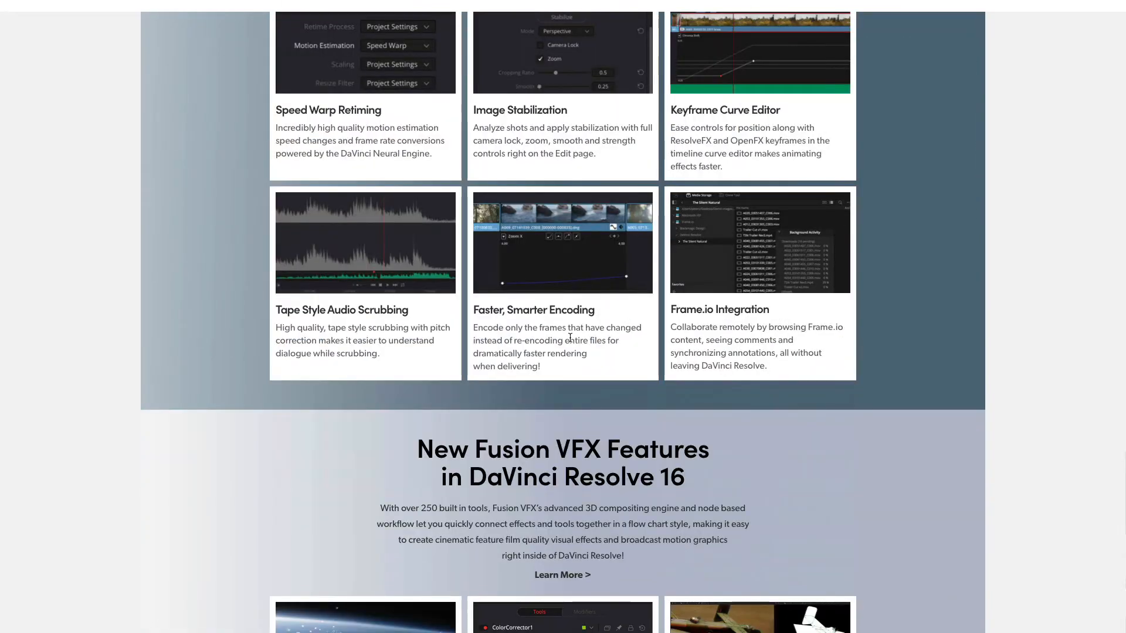
{"action": "scroll", "coordinate": [570, 342], "scroll_direction": "down", "scroll_amount": 15}
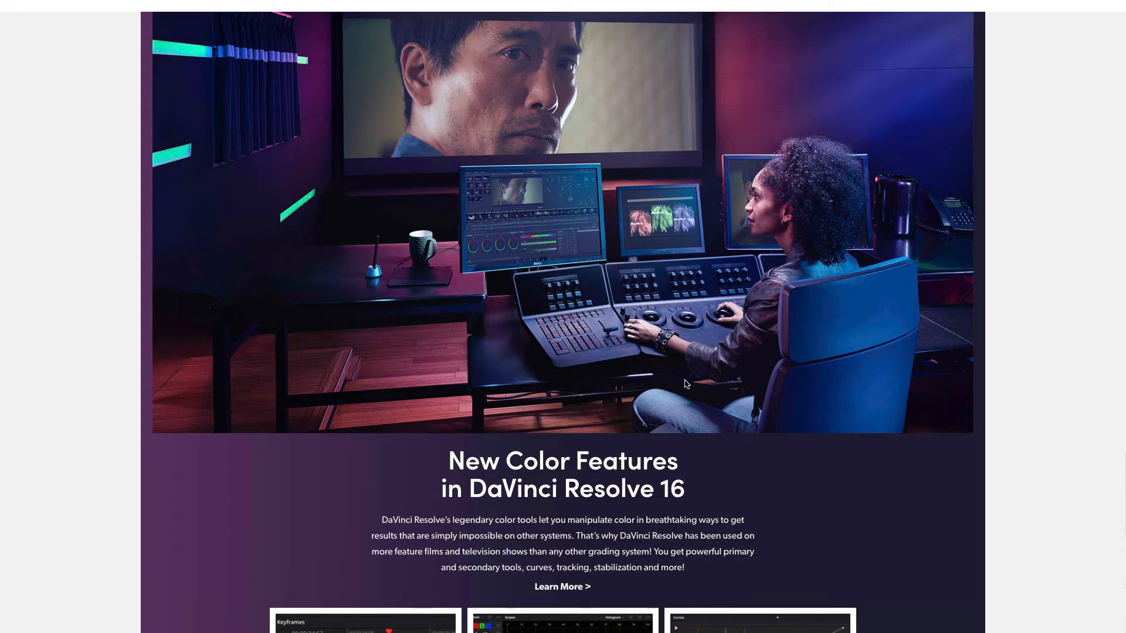
{"action": "scroll", "coordinate": [686, 384], "scroll_direction": "down", "scroll_amount": 2}
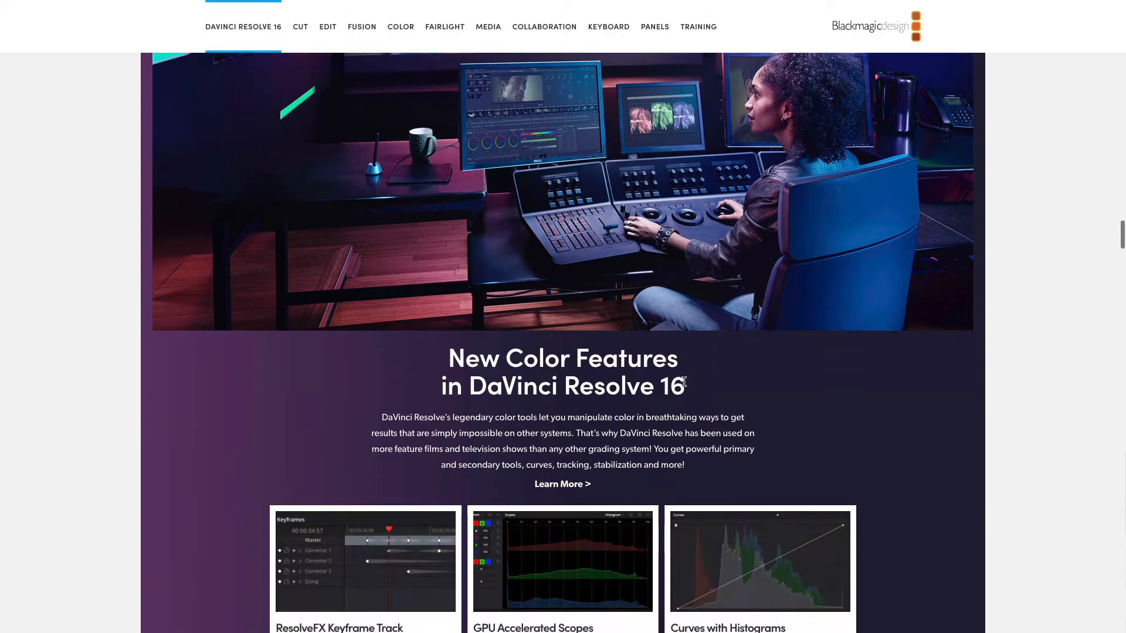
{"action": "scroll", "coordinate": [684, 382], "scroll_direction": "down", "scroll_amount": 6}
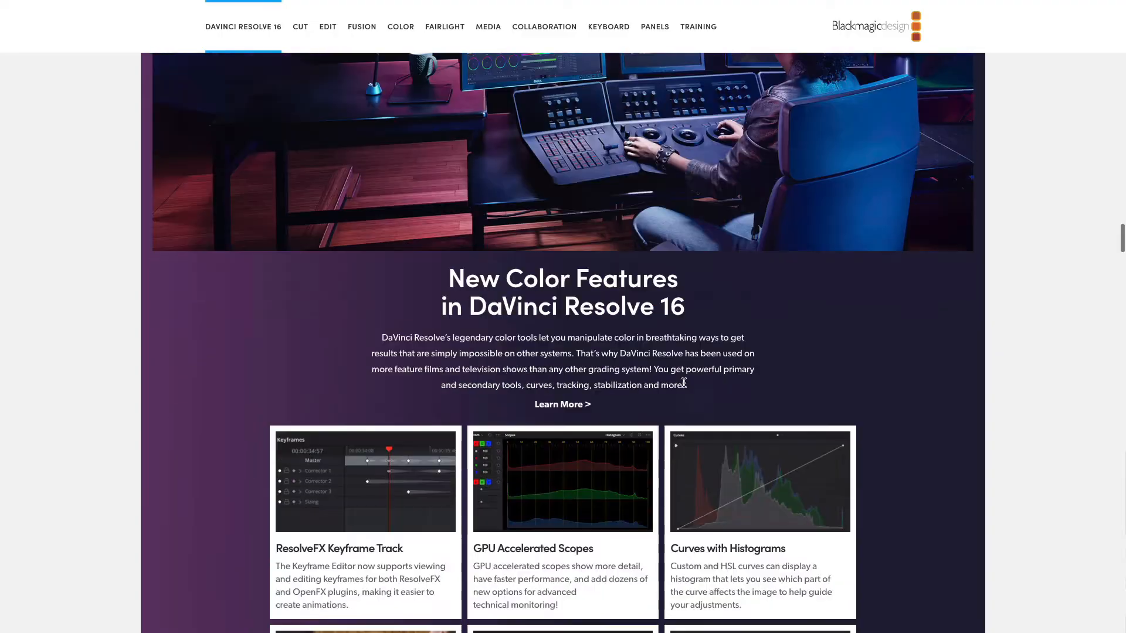
{"action": "scroll", "coordinate": [685, 385], "scroll_direction": "down", "scroll_amount": 20}
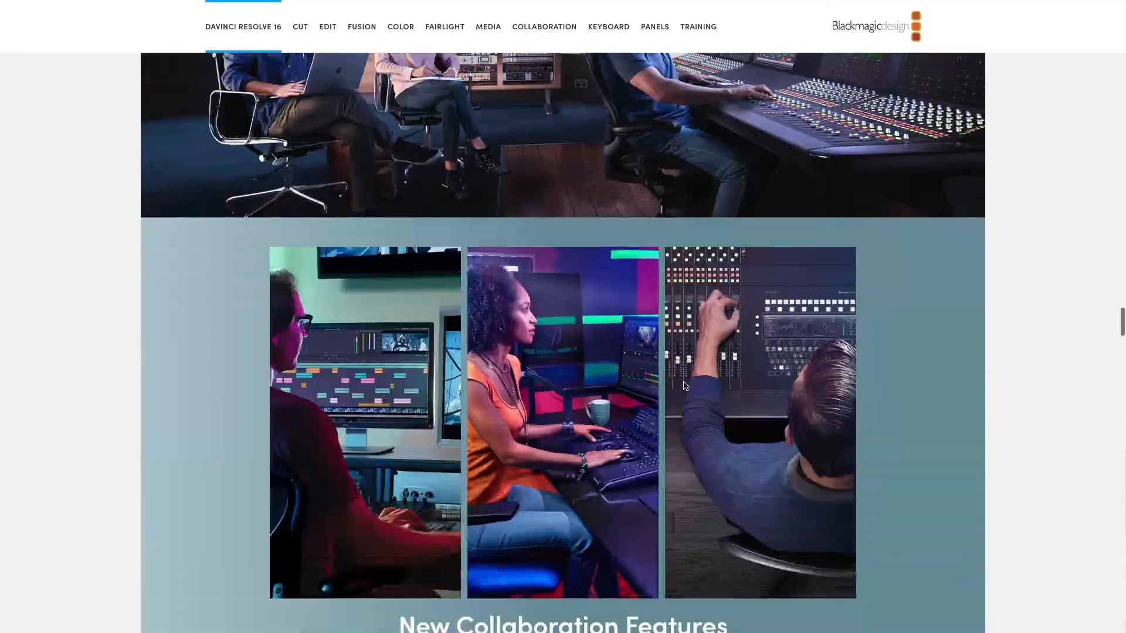
Return to the DaVinci Resolve 16 header of the product page and request the software download
{"action": "scroll", "coordinate": [681, 392], "scroll_direction": "up", "scroll_amount": 20}
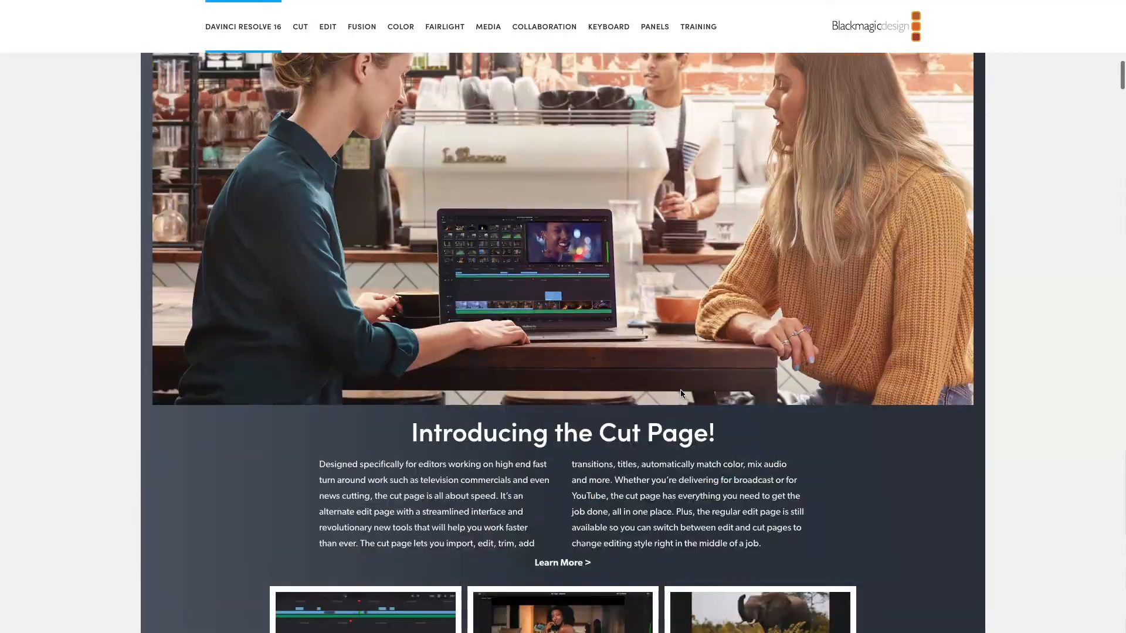
{"action": "scroll", "coordinate": [682, 394], "scroll_direction": "up", "scroll_amount": 5}
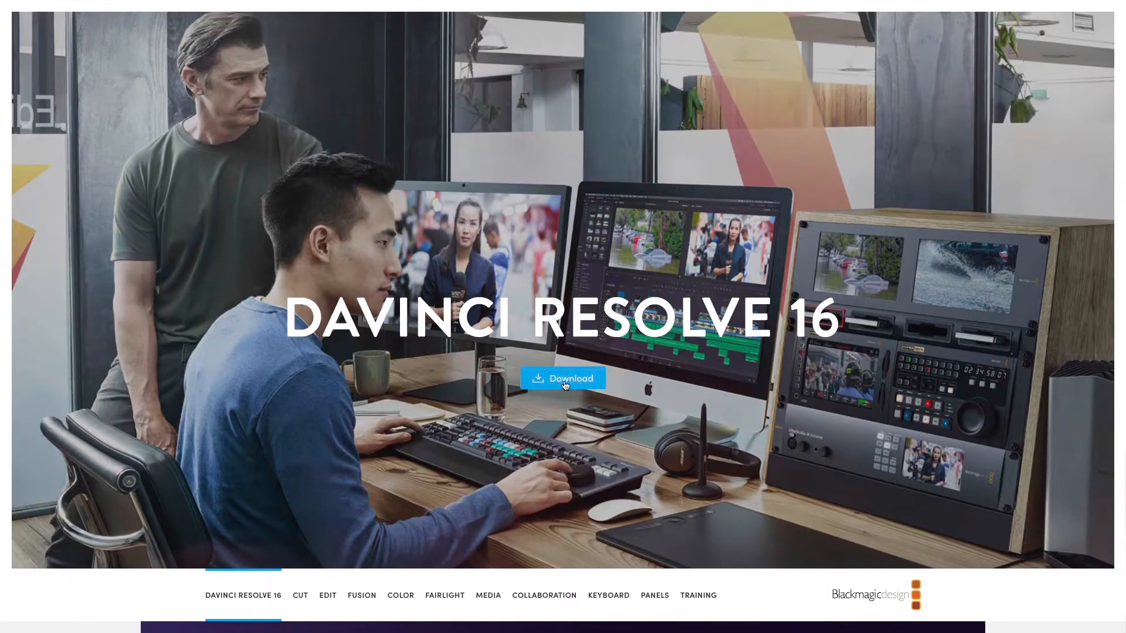
{"action": "left_click", "coordinate": [565, 382]}
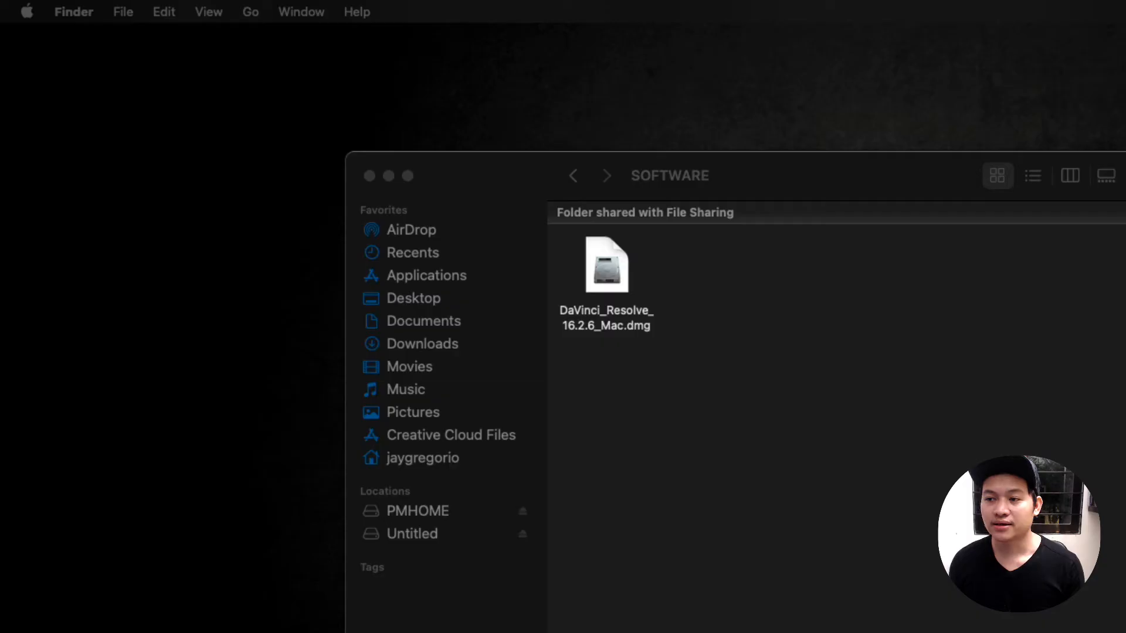
Check the file information of DaVinci_Resolve_16.2.6_Mac.dmg in the SOFTWARE folder, including its size, and close it again
{"action": "left_click", "coordinate": [602, 272]}
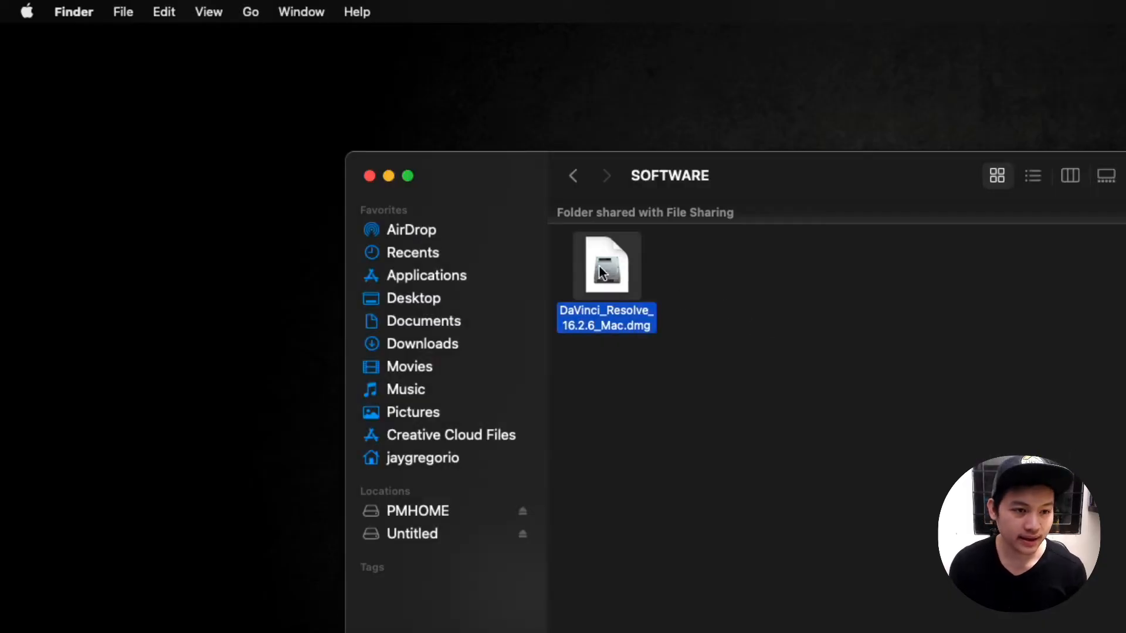
{"action": "right_click", "coordinate": [602, 272]}
{"action": "left_click", "coordinate": [628, 357]}
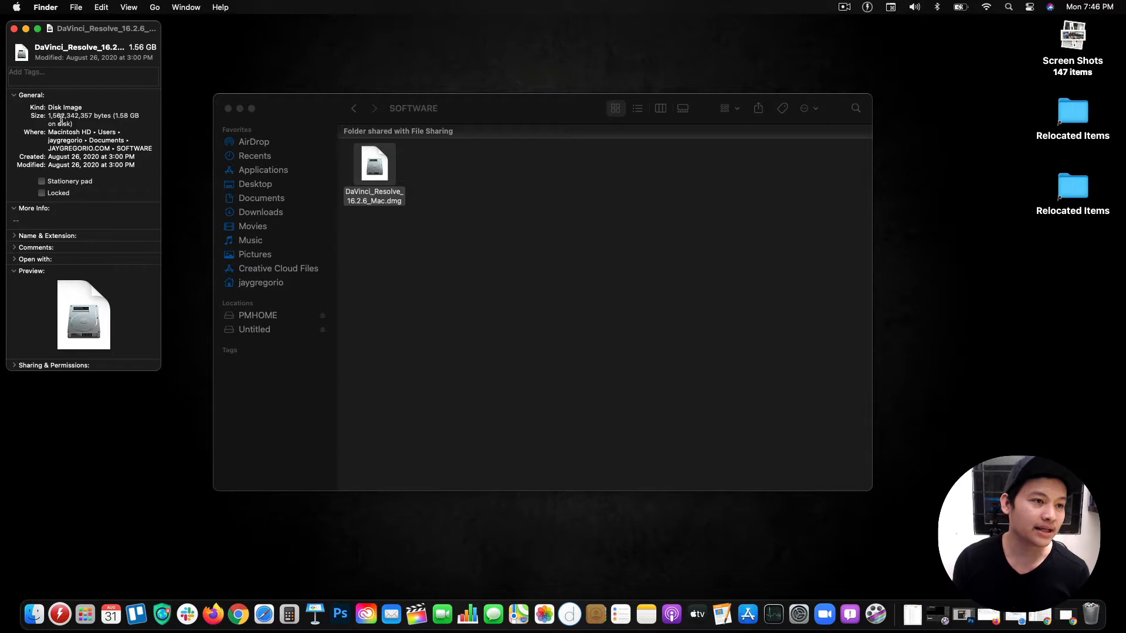
{"action": "left_click", "coordinate": [14, 29]}
{"action": "left_click", "coordinate": [440, 279]}
{"action": "left_click", "coordinate": [371, 166]}
{"action": "right_click", "coordinate": [371, 169]}
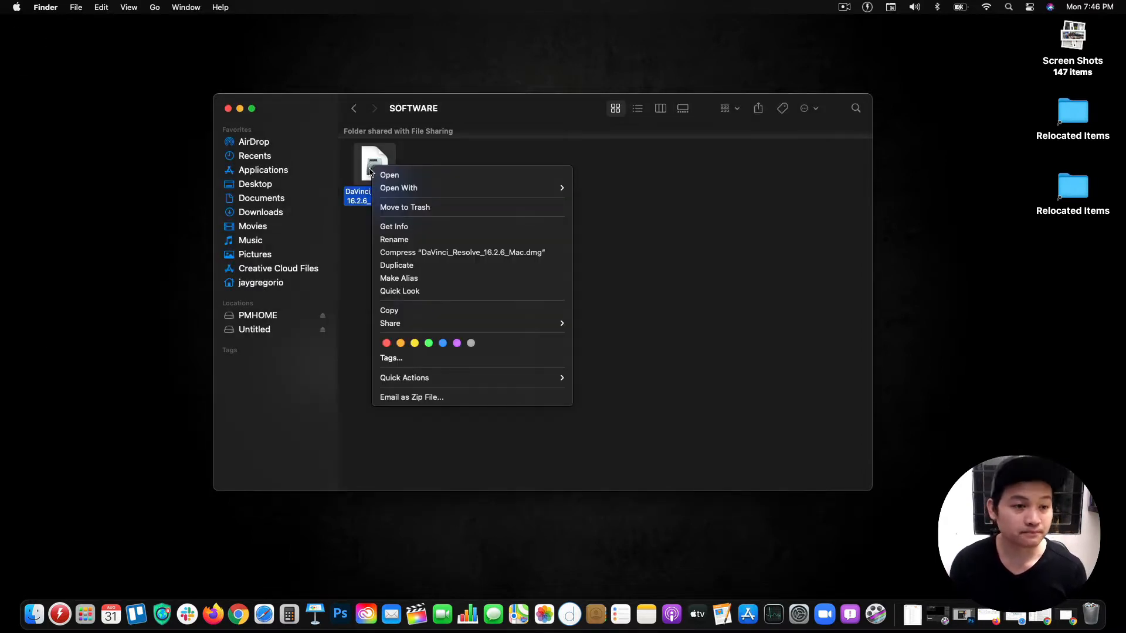
{"action": "left_click", "coordinate": [511, 147]}
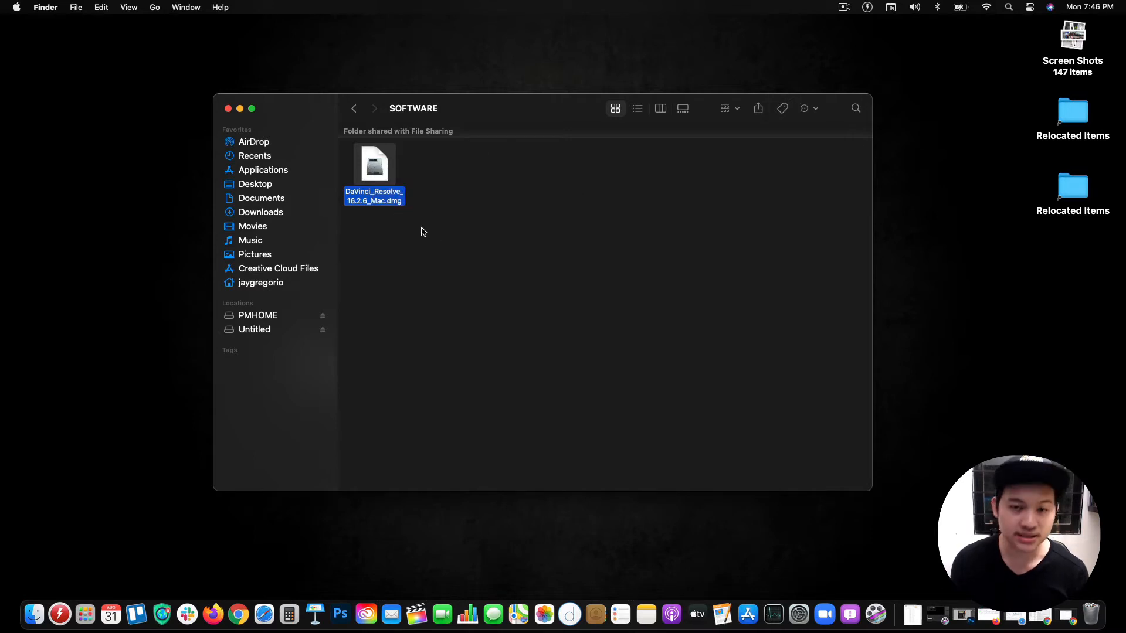
{"action": "left_click", "coordinate": [451, 245]}
Open the DaVinci_Resolve_16.2.6_Mac.dmg disk image from the SOFTWARE folder
{"action": "left_click", "coordinate": [373, 173]}
{"action": "right_click", "coordinate": [374, 172]}
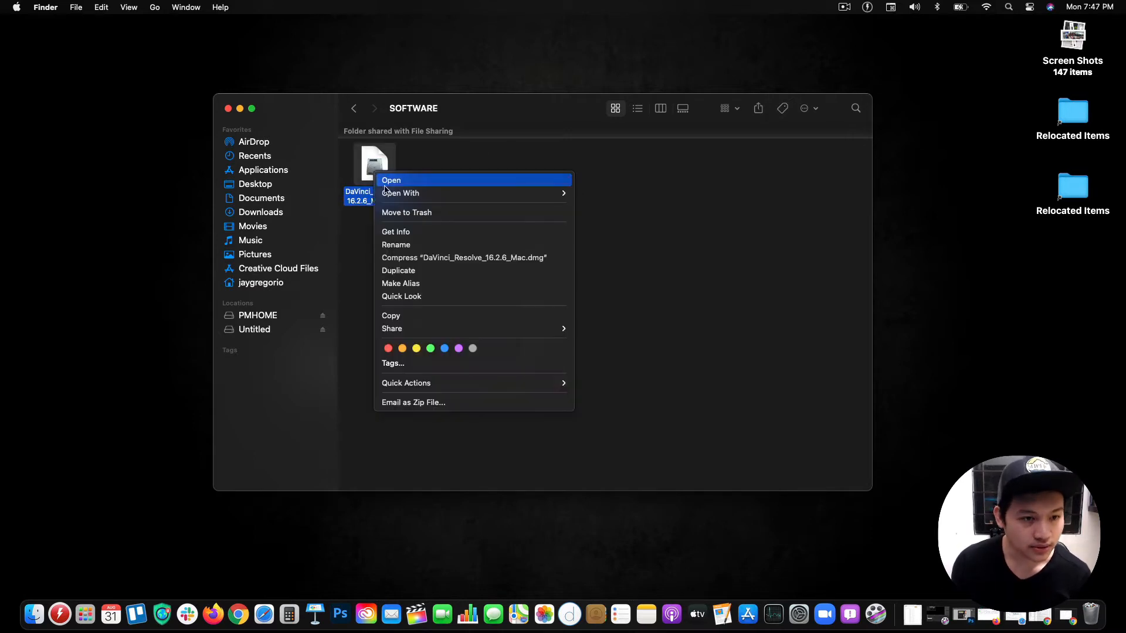
{"action": "left_click", "coordinate": [392, 182]}
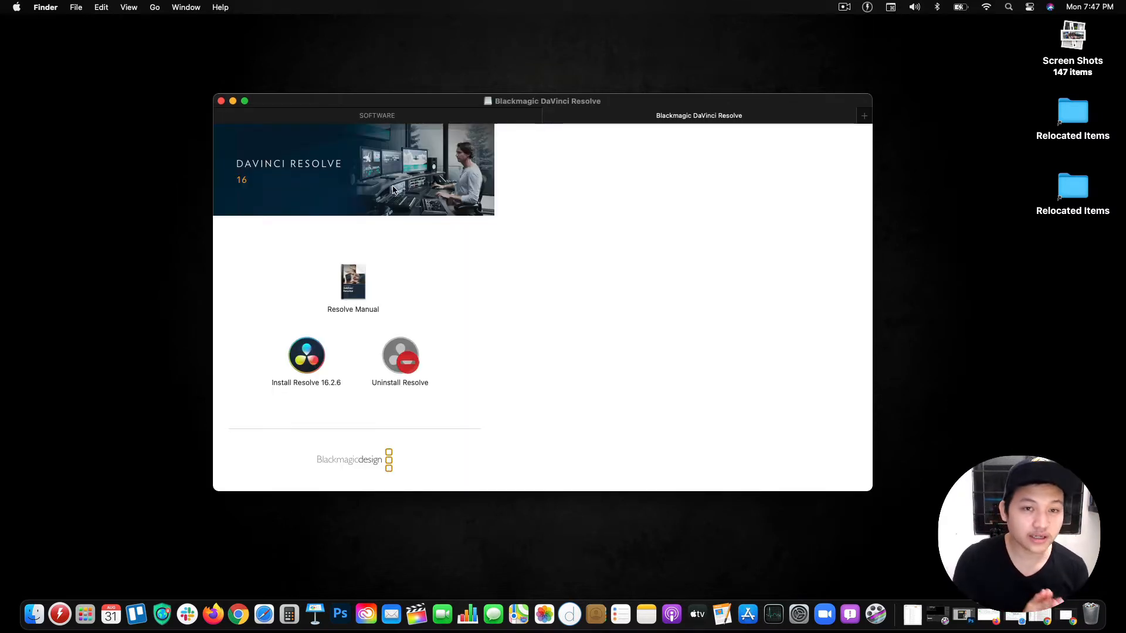
Open the Resolve Manual from the disk image with Preview
{"action": "left_click", "coordinate": [359, 276]}
{"action": "right_click", "coordinate": [359, 274]}
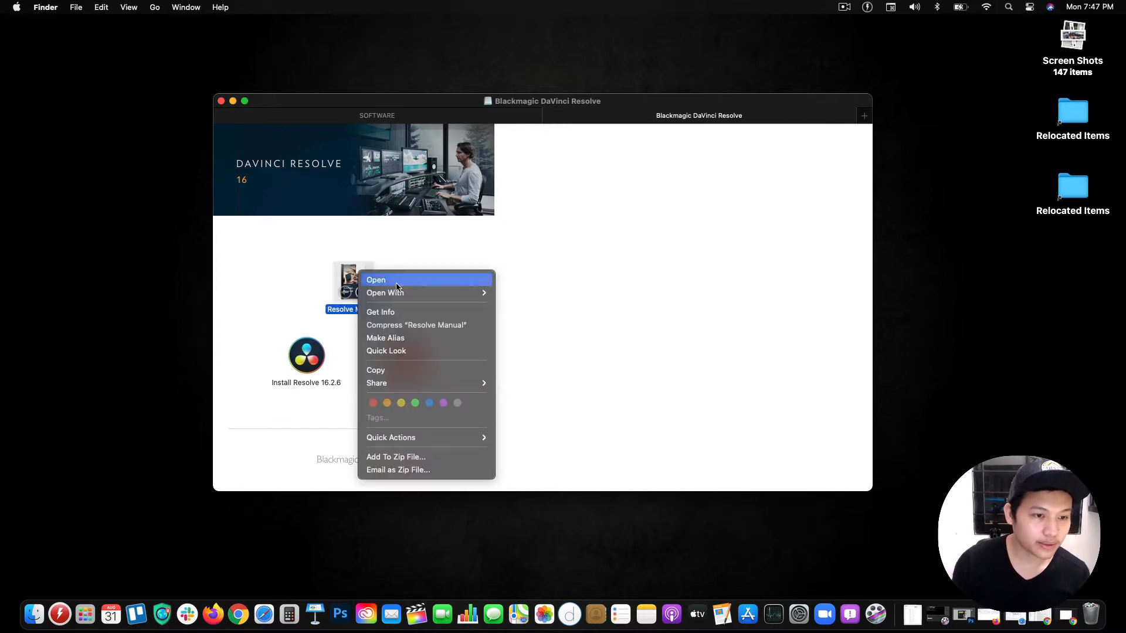
{"action": "mouse_move", "coordinate": [411, 293]}
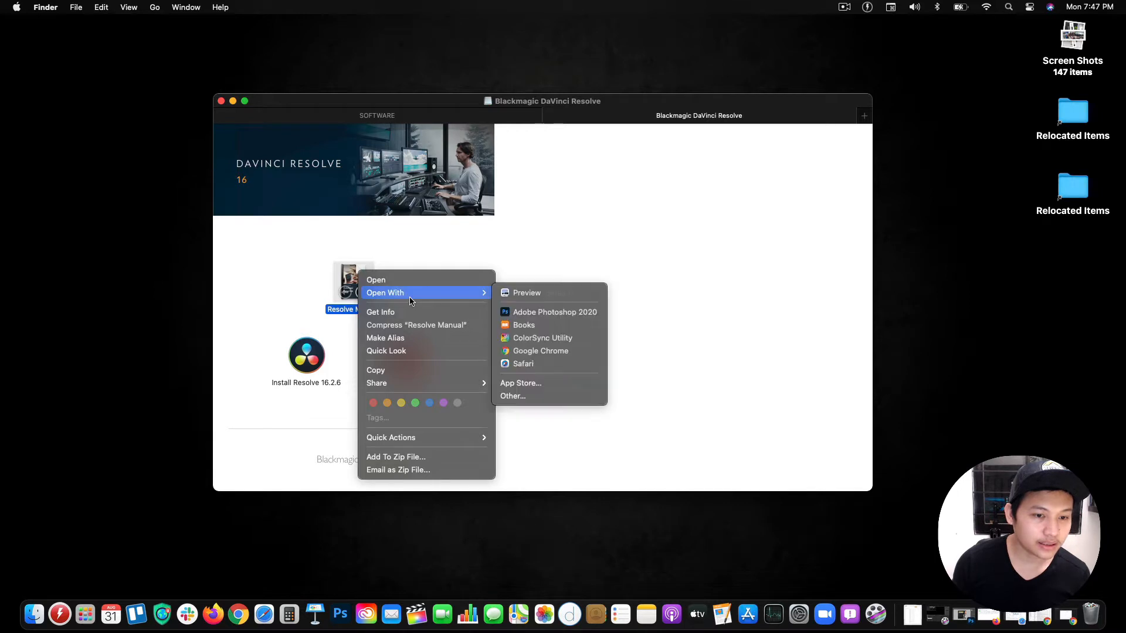
{"action": "left_click", "coordinate": [542, 295]}
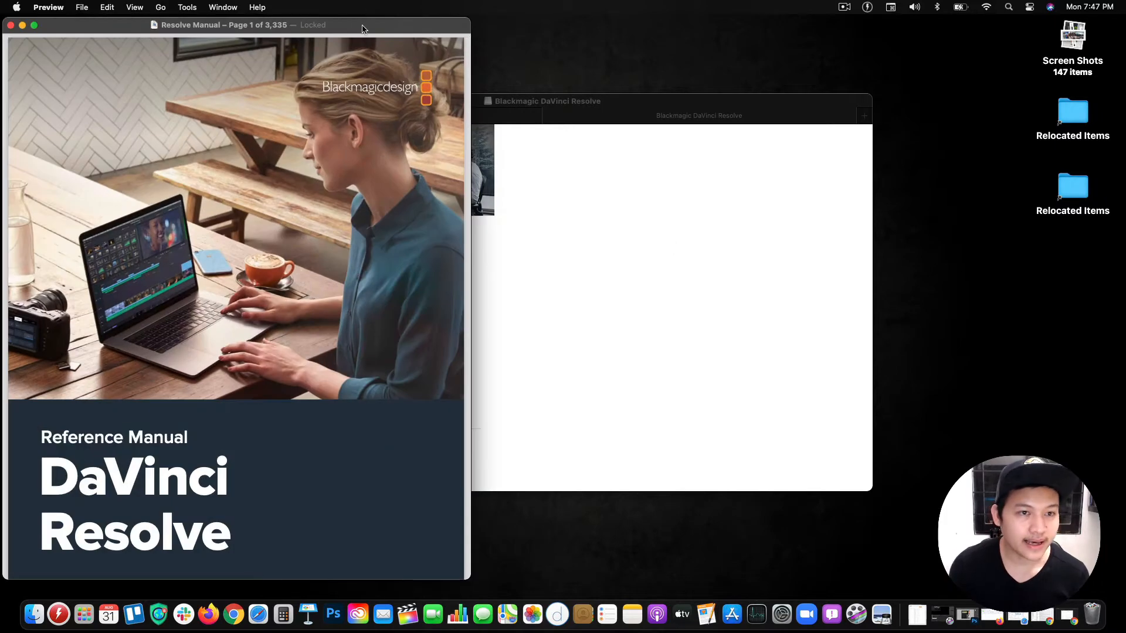
Shrink the Resolve Manual window and arrange it side by side with the disk image window, without overlap
{"action": "left_click_drag", "start_coordinate": [372, 26], "coordinate": [1026, 24]}
{"action": "left_click", "coordinate": [632, 101]}
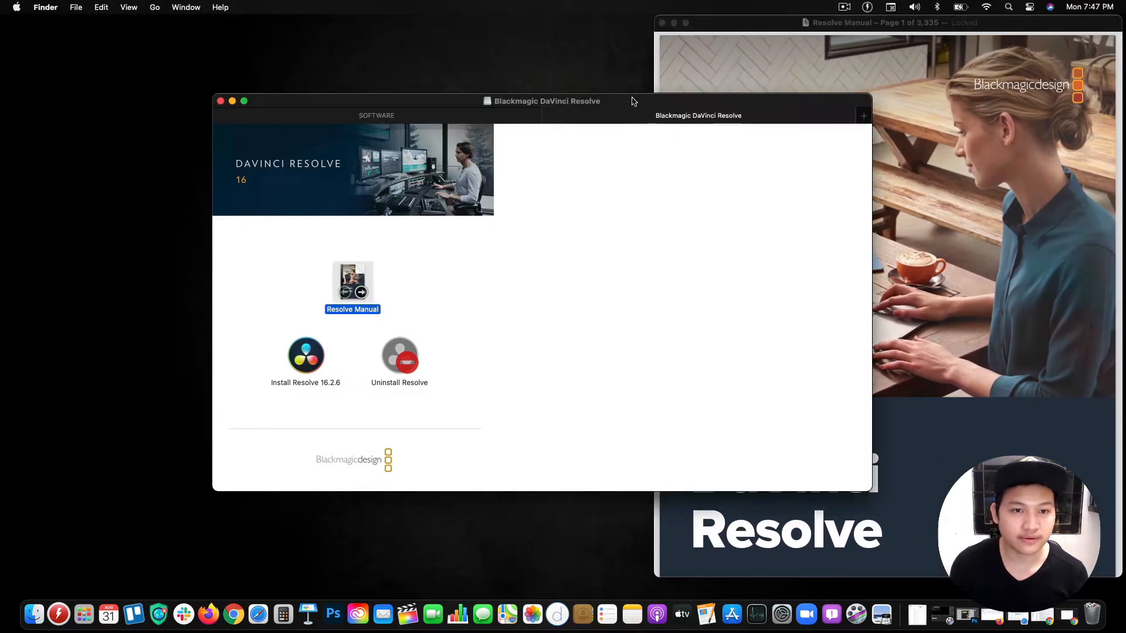
{"action": "left_click_drag", "start_coordinate": [632, 102], "coordinate": [419, 23]}
{"action": "left_click", "coordinate": [684, 75]}
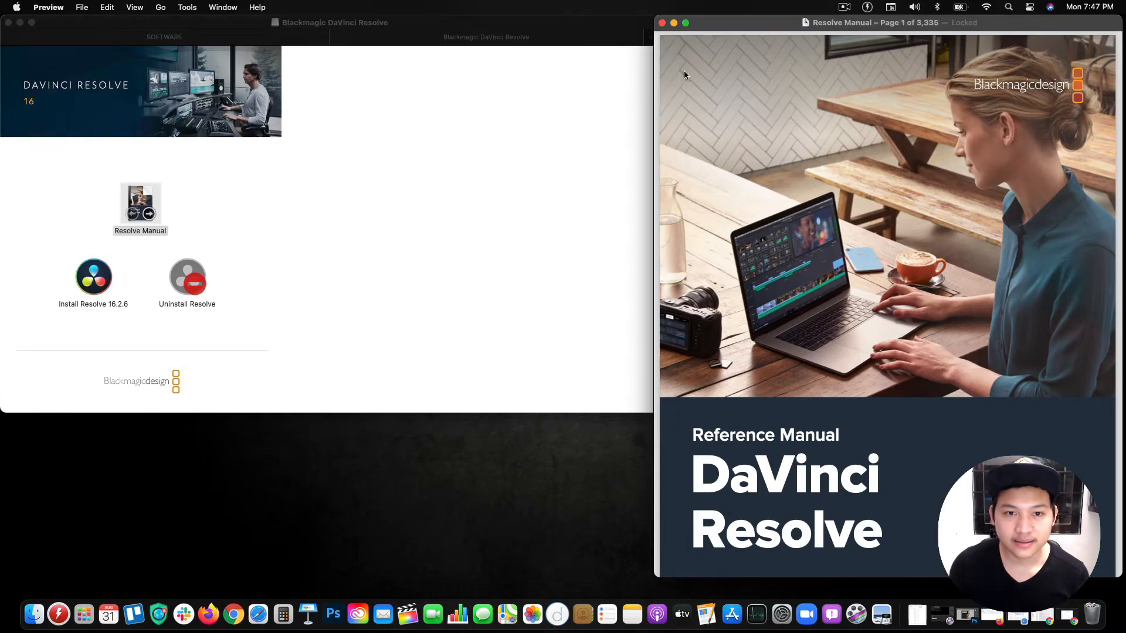
{"action": "left_click_drag", "start_coordinate": [654, 17], "coordinate": [800, 54]}
{"action": "left_click_drag", "start_coordinate": [904, 62], "coordinate": [889, 33]}
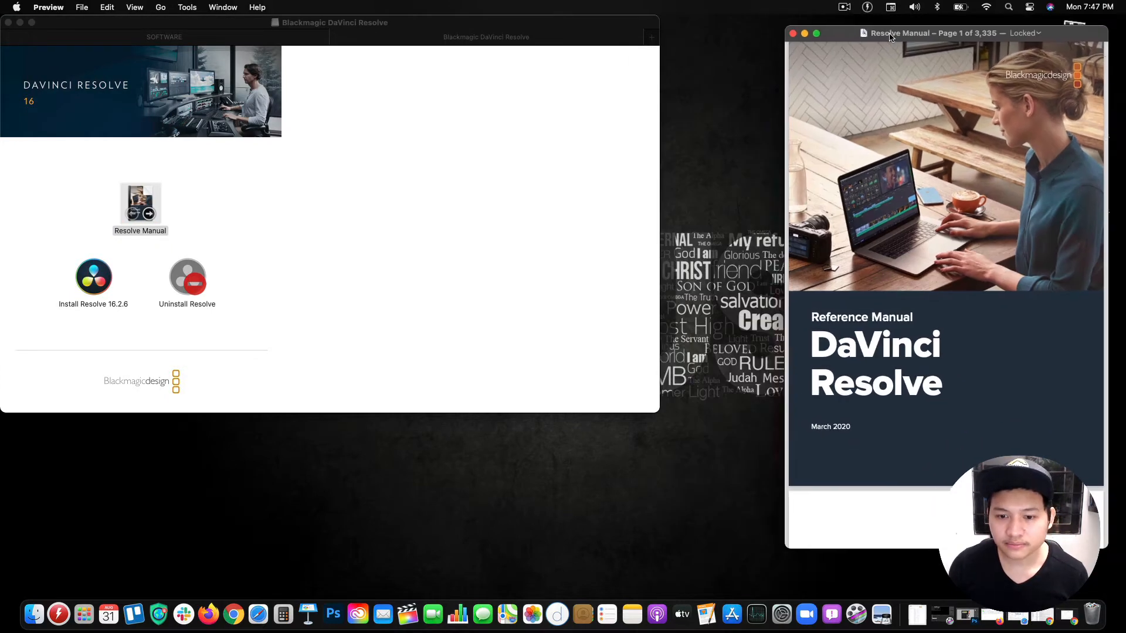
Look through the opening and contents pages of the Resolve Manual to see which parts and chapters it covers
{"action": "scroll", "coordinate": [987, 299], "scroll_direction": "down", "scroll_amount": 20}
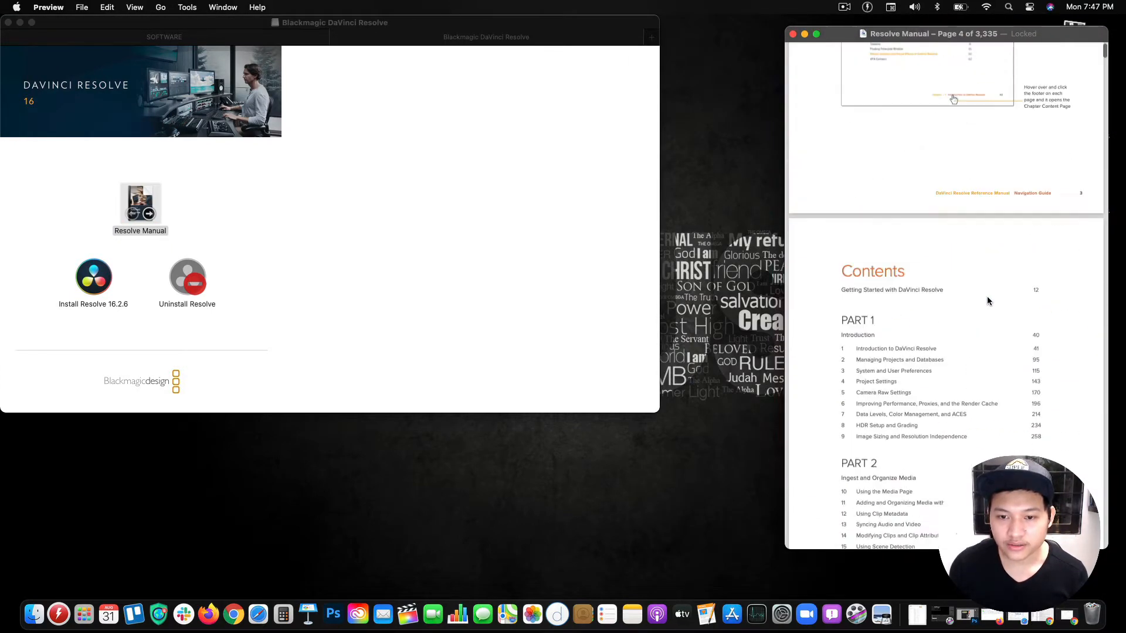
{"action": "scroll", "coordinate": [987, 301], "scroll_direction": "down", "scroll_amount": 10}
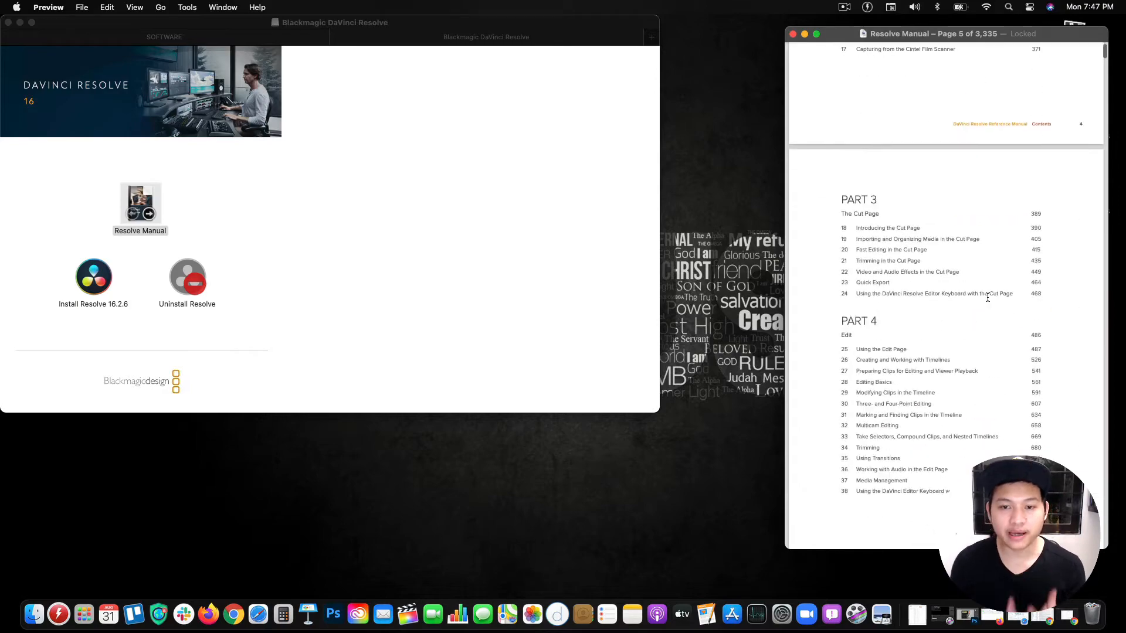
{"action": "scroll", "coordinate": [987, 298], "scroll_direction": "down", "scroll_amount": 20}
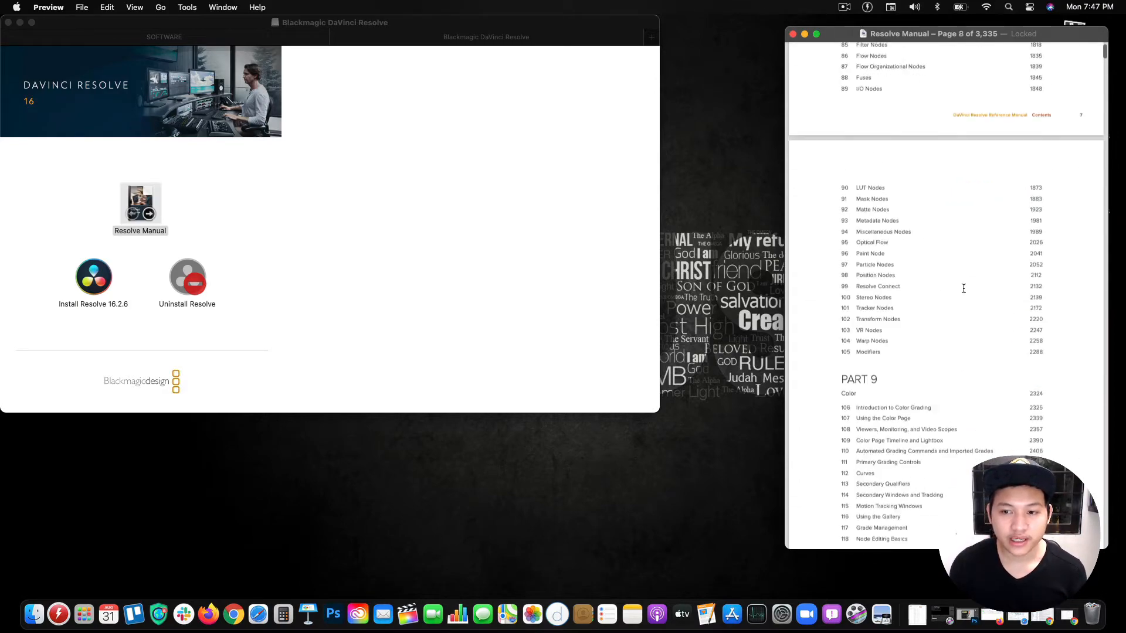
{"action": "scroll", "coordinate": [963, 287], "scroll_direction": "up", "scroll_amount": 20}
Open the Install Resolve 16.2.6 package from the disk image and allow the installer to access the Documents folder
{"action": "left_click_drag", "start_coordinate": [557, 24], "coordinate": [590, 30]}
{"action": "left_click", "coordinate": [168, 272]}
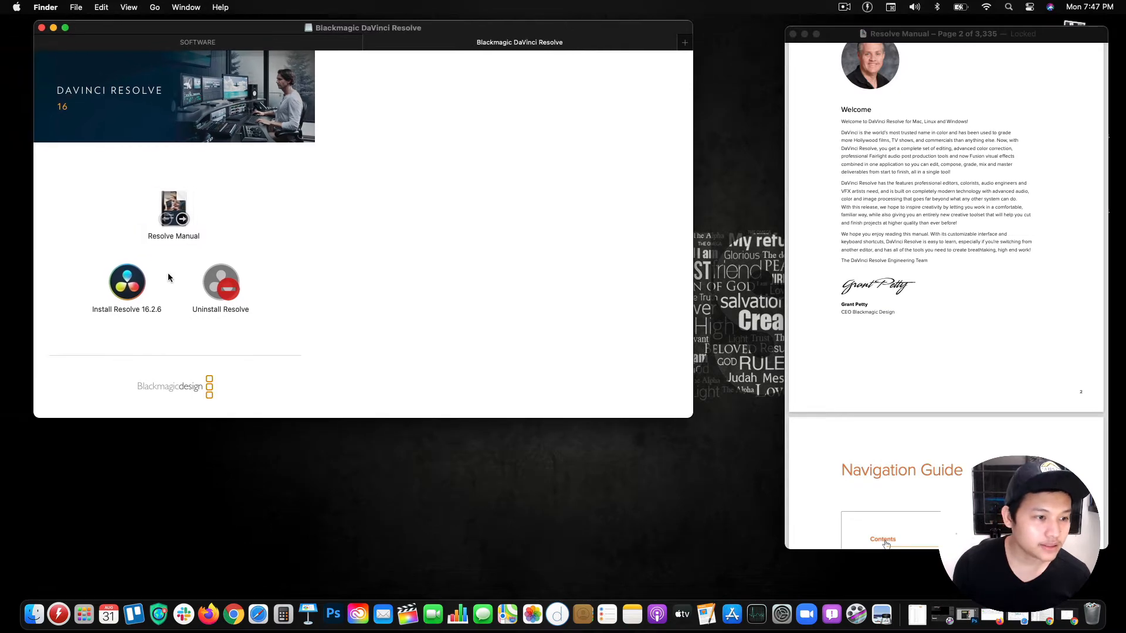
{"action": "left_click", "coordinate": [125, 311]}
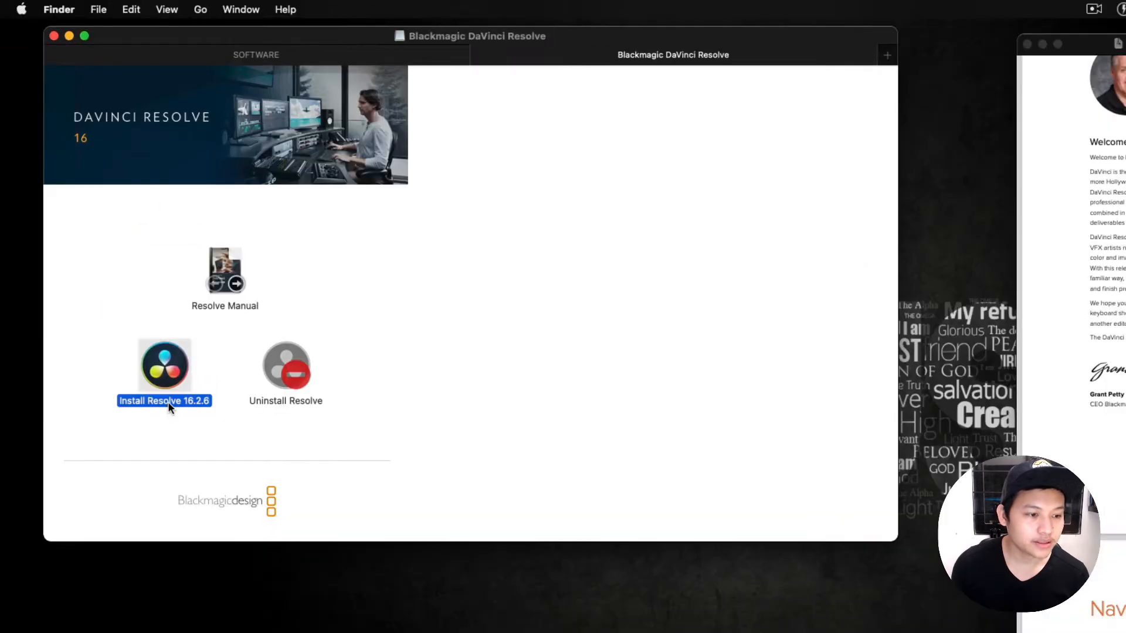
{"action": "double_click", "coordinate": [168, 402]}
{"action": "right_click", "coordinate": [165, 401]}
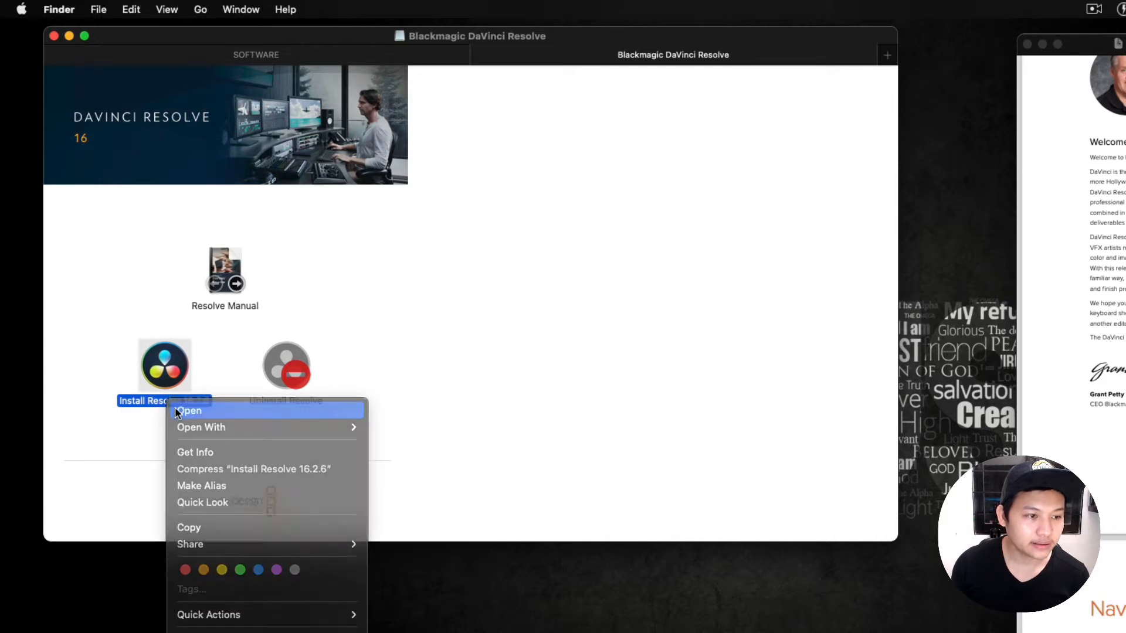
{"action": "left_click", "coordinate": [176, 411]}
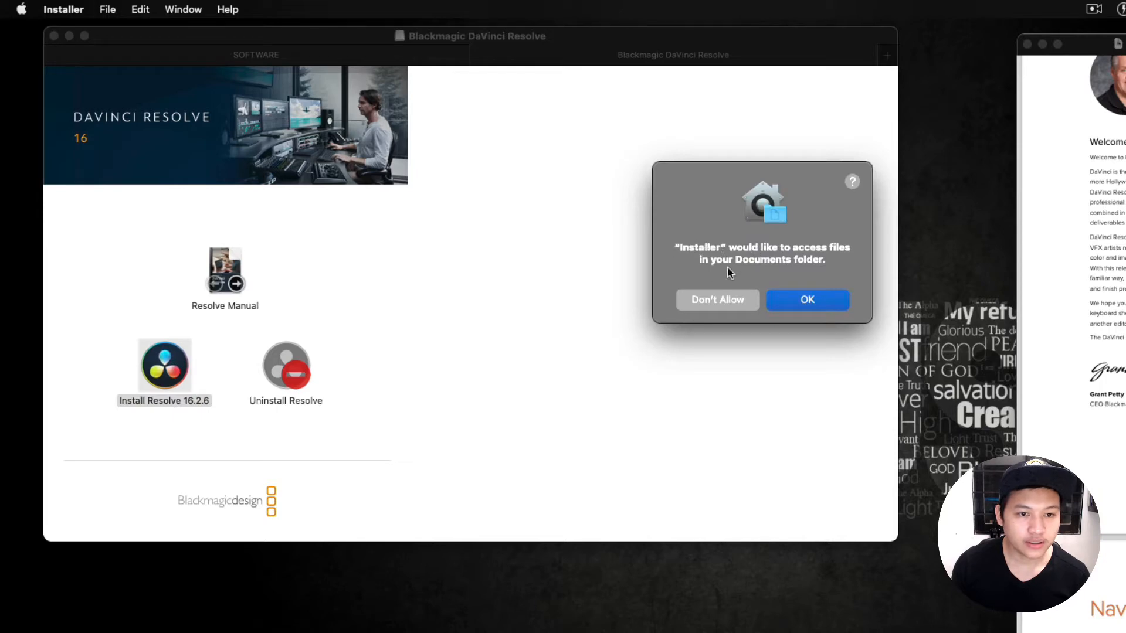
{"action": "left_click", "coordinate": [814, 305]}
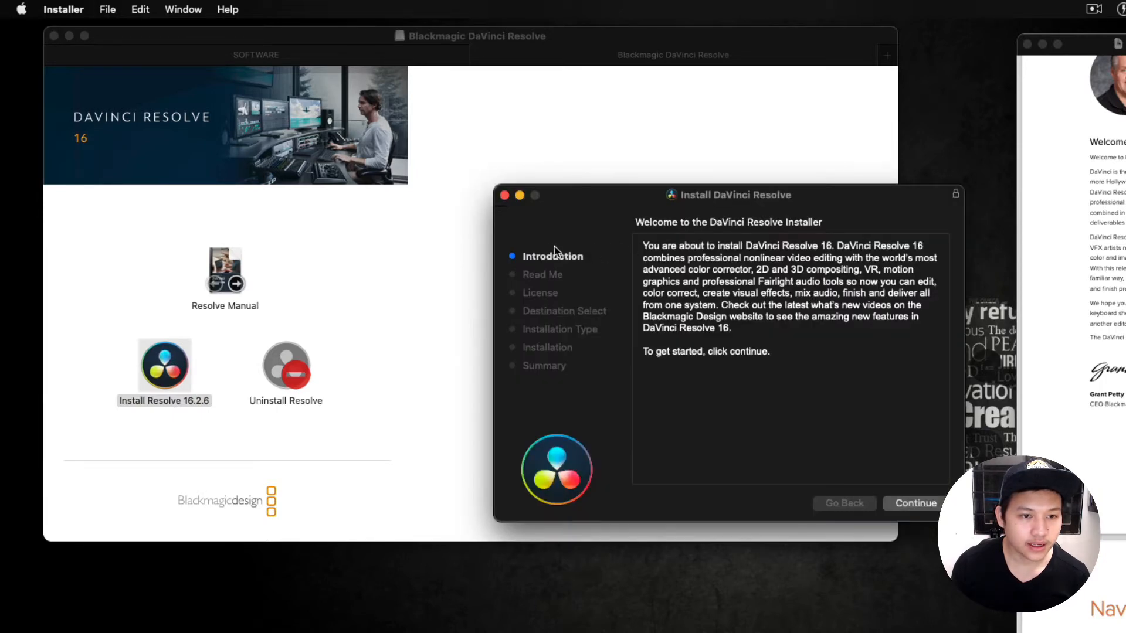
Go through the installer's Introduction and Read Me pages and continue to the software license agreement
{"action": "scroll", "coordinate": [852, 374], "scroll_direction": "down", "scroll_amount": 2}
{"action": "scroll", "coordinate": [852, 374], "scroll_direction": "up", "scroll_amount": 2}
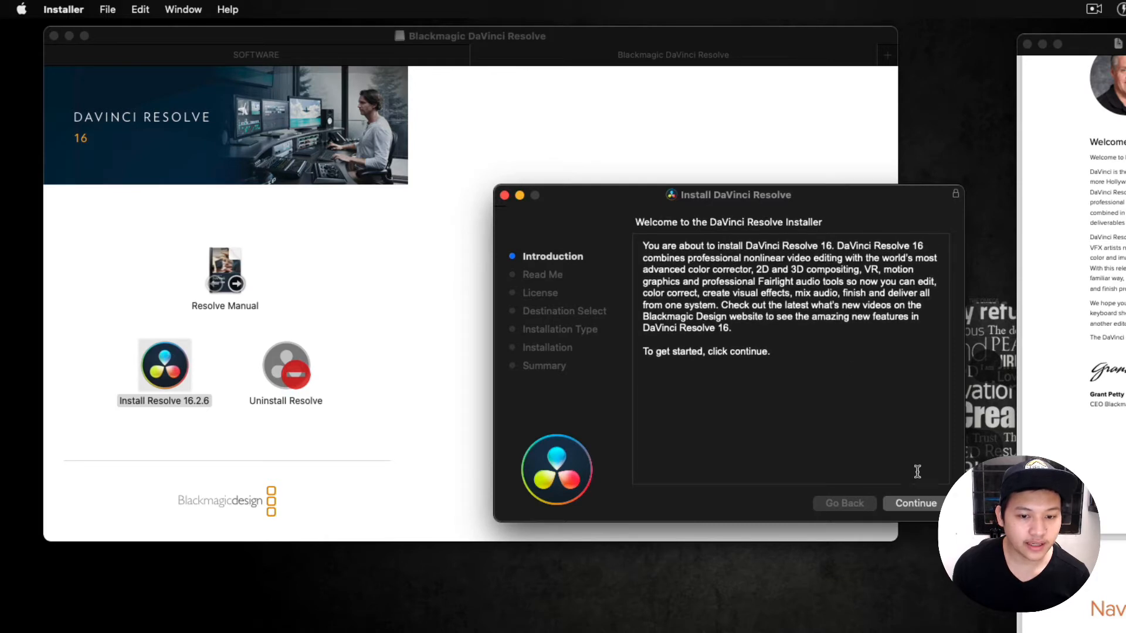
{"action": "left_click", "coordinate": [919, 503]}
{"action": "scroll", "coordinate": [780, 323], "scroll_direction": "down", "scroll_amount": 10}
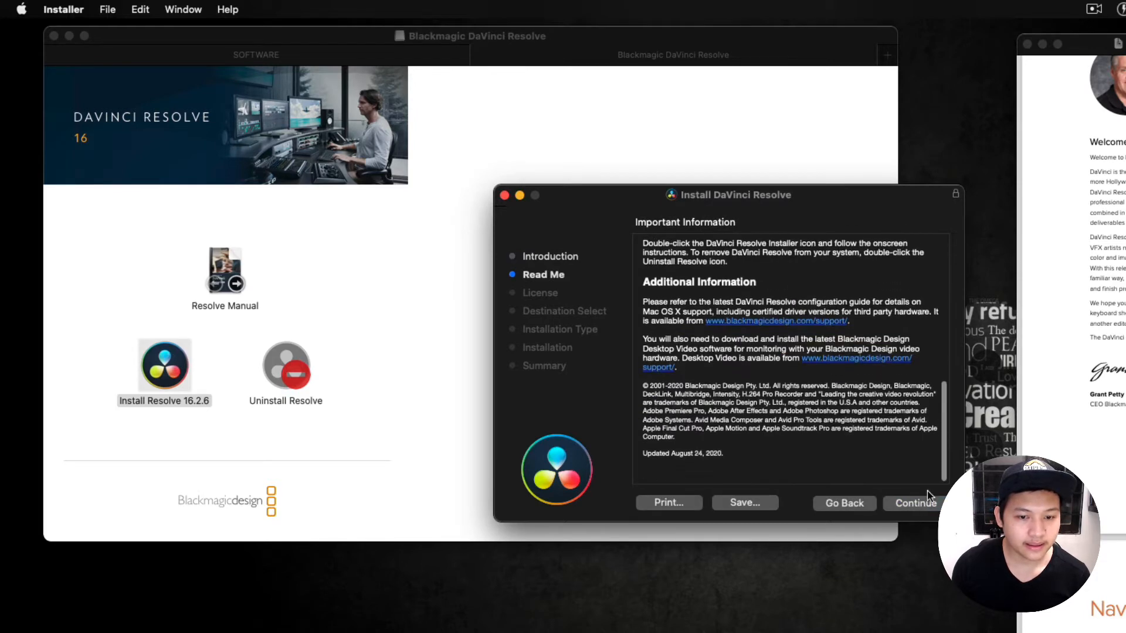
{"action": "left_click", "coordinate": [919, 503]}
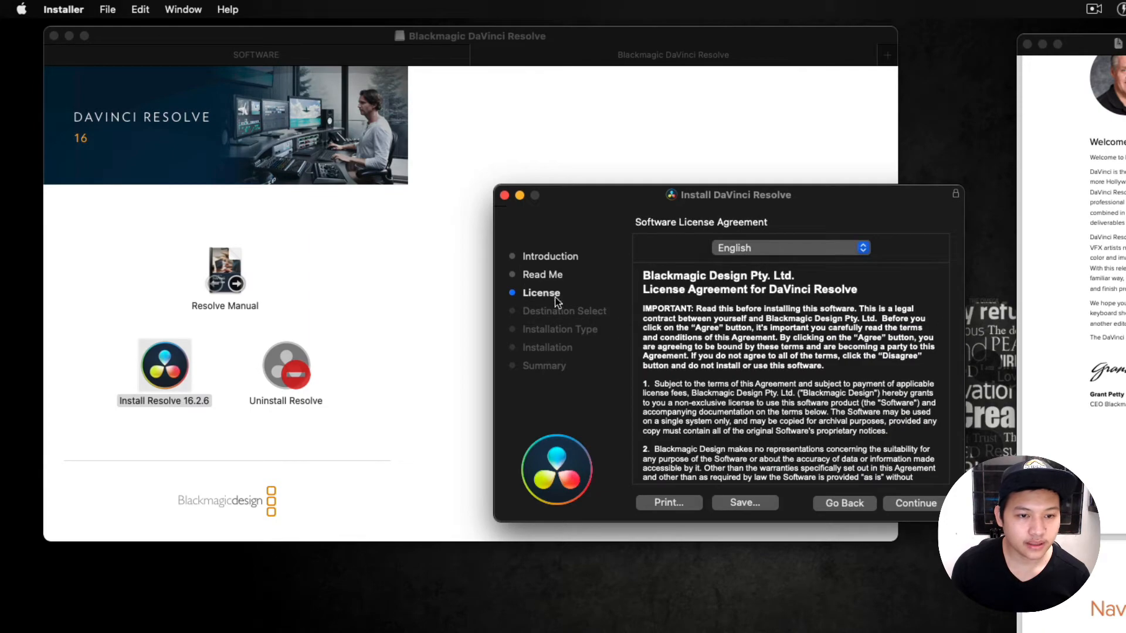
Read through the English software license agreement to its end and agree to its terms
{"action": "scroll", "coordinate": [664, 331], "scroll_direction": "down", "scroll_amount": 15}
{"action": "left_click", "coordinate": [919, 506]}
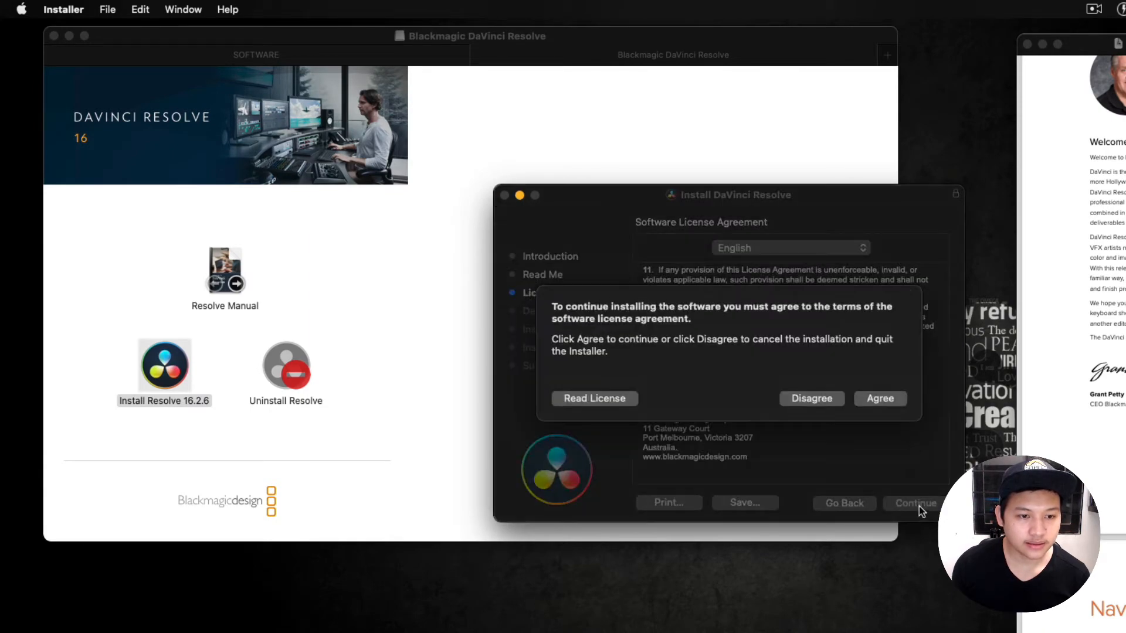
{"action": "left_click", "coordinate": [880, 398]}
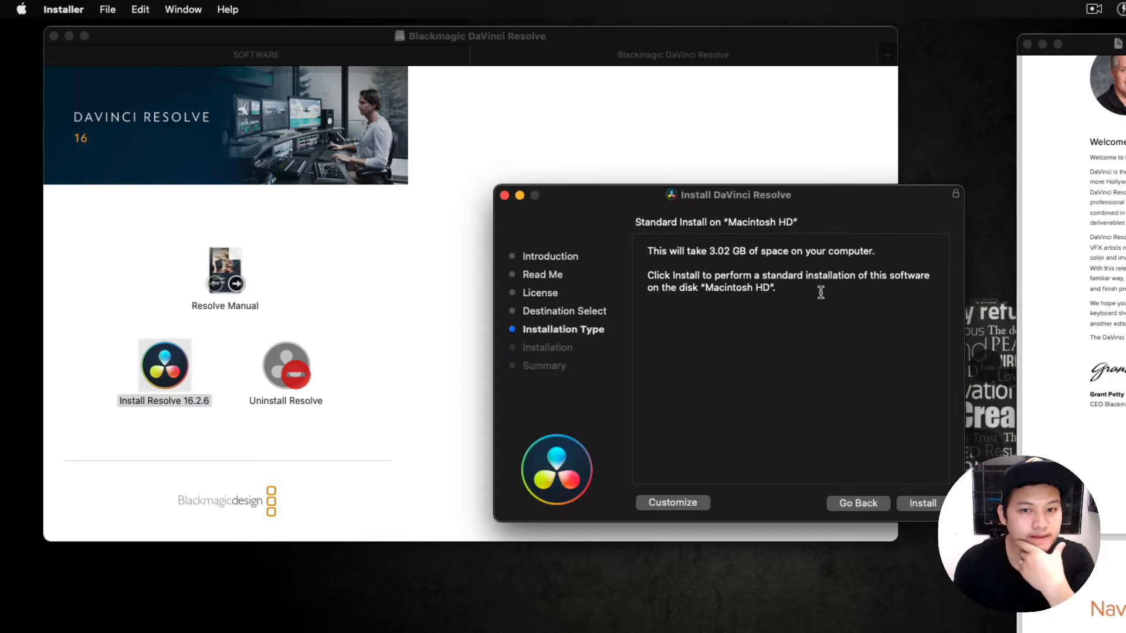
Start the standard installation on Macintosh HD and authorize it by entering the account password
{"action": "left_click_drag", "start_coordinate": [846, 207], "coordinate": [840, 241]}
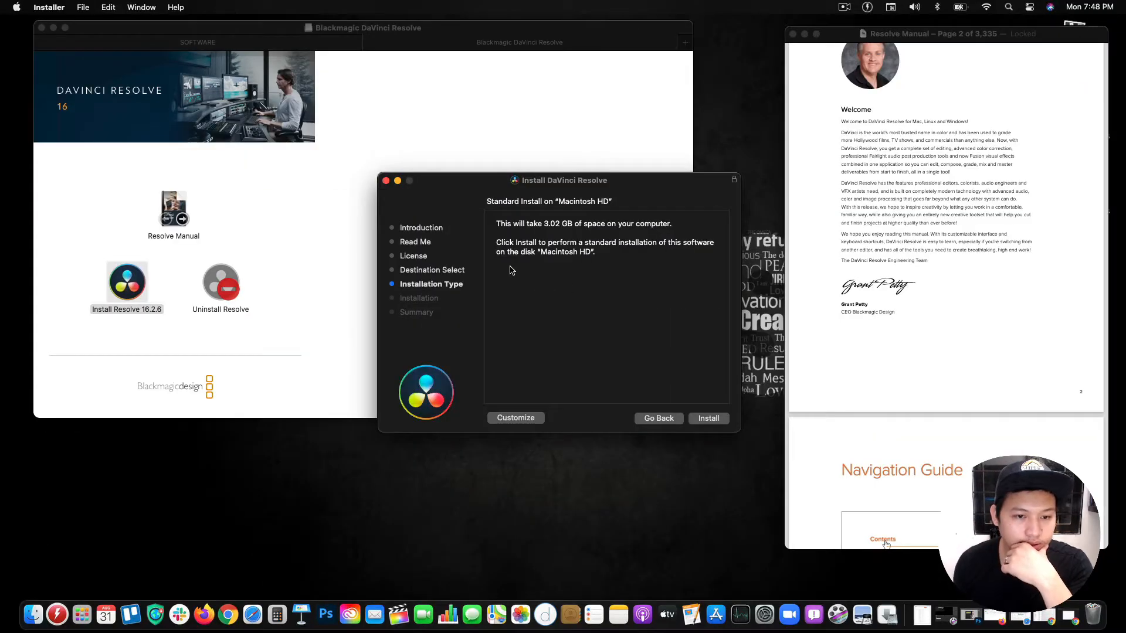
{"action": "left_click", "coordinate": [708, 420]}
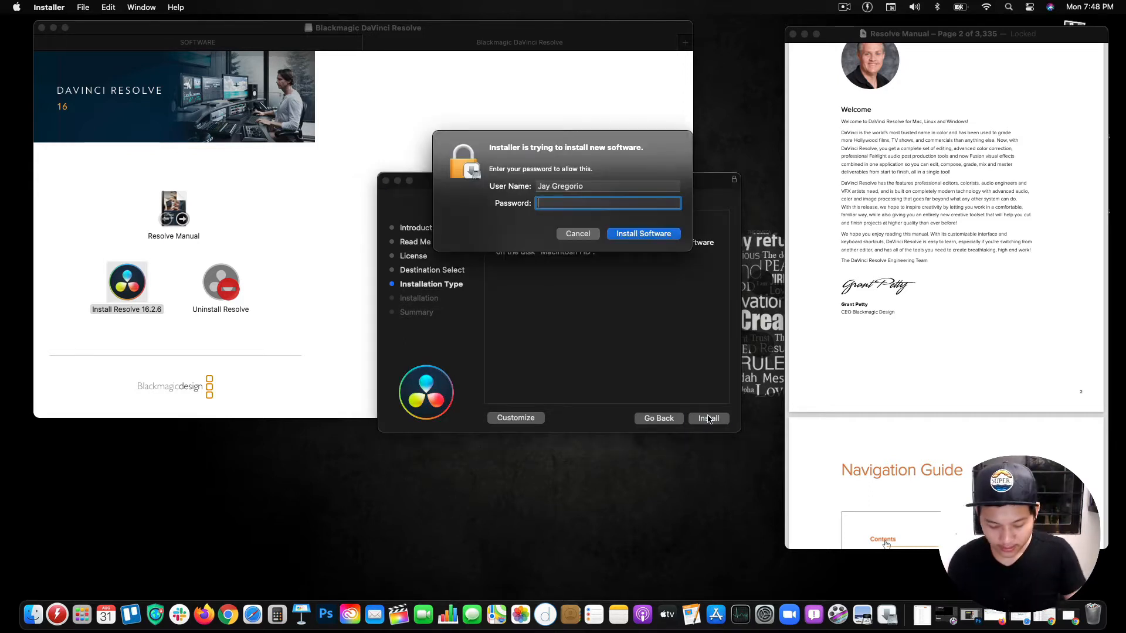
{"action": "type", "text": "•••••••••"}
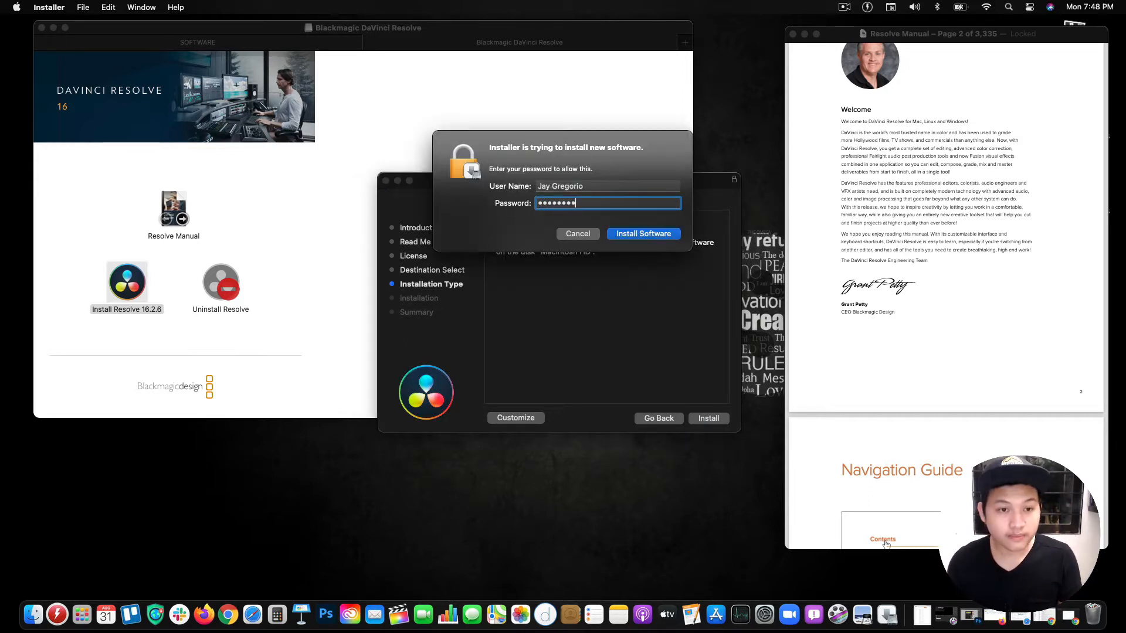
{"action": "left_click", "coordinate": [653, 238]}
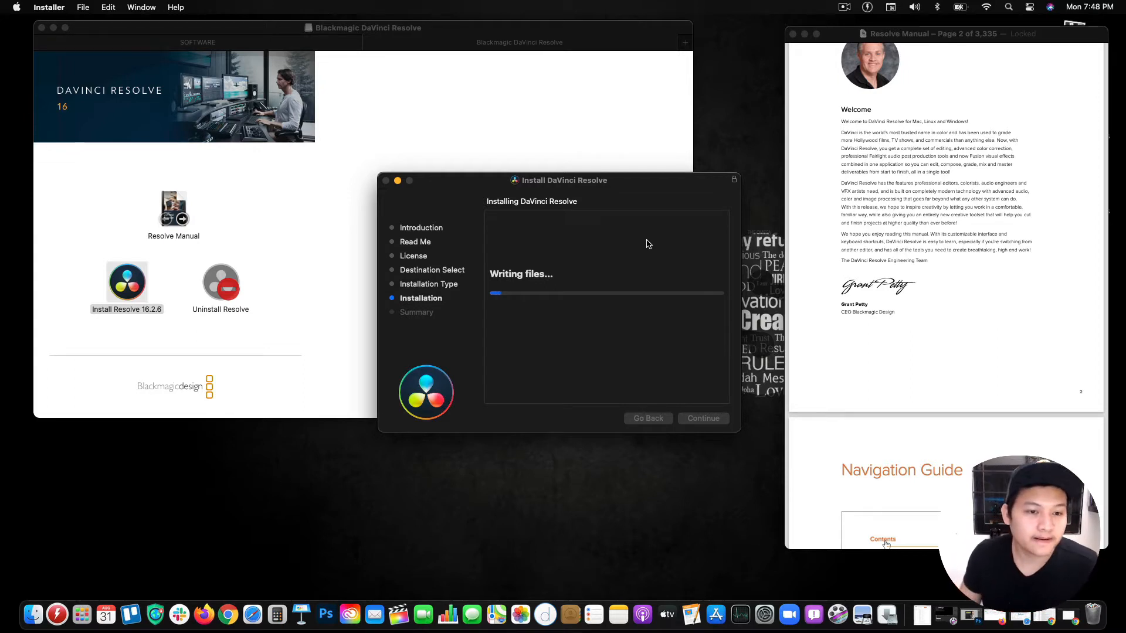
{"action": "left_click_drag", "start_coordinate": [643, 180], "coordinate": [659, 211]}
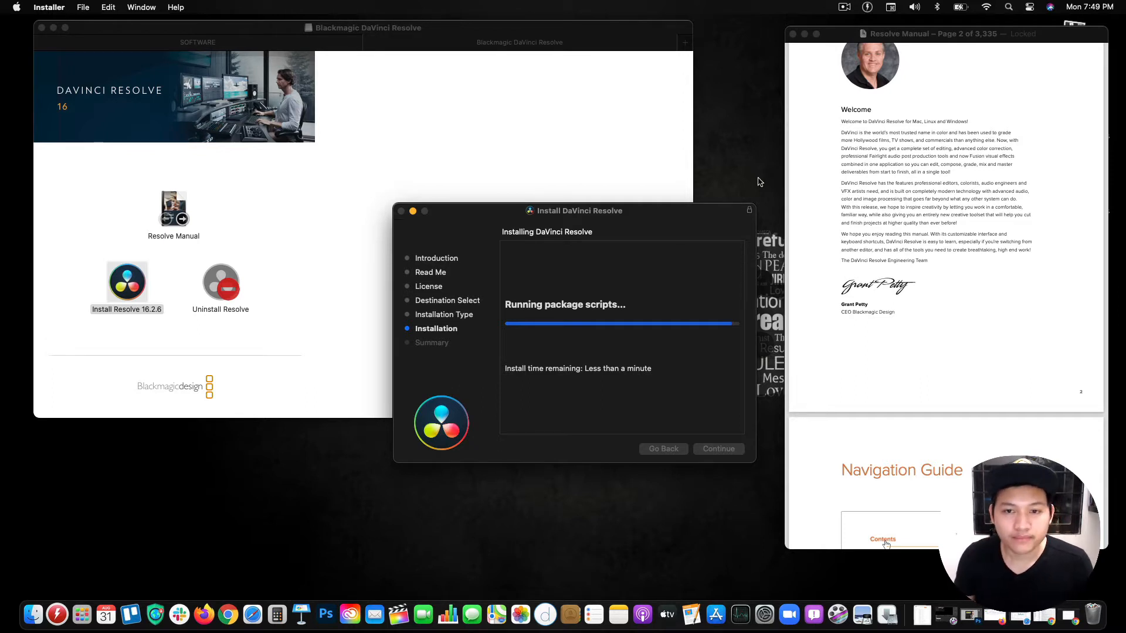
Skim the Resolve Manual's contents pages during the installation, and close the finished installer and the disk image window
{"action": "left_click", "coordinate": [848, 215]}
{"action": "scroll", "coordinate": [957, 245], "scroll_direction": "up", "scroll_amount": 15}
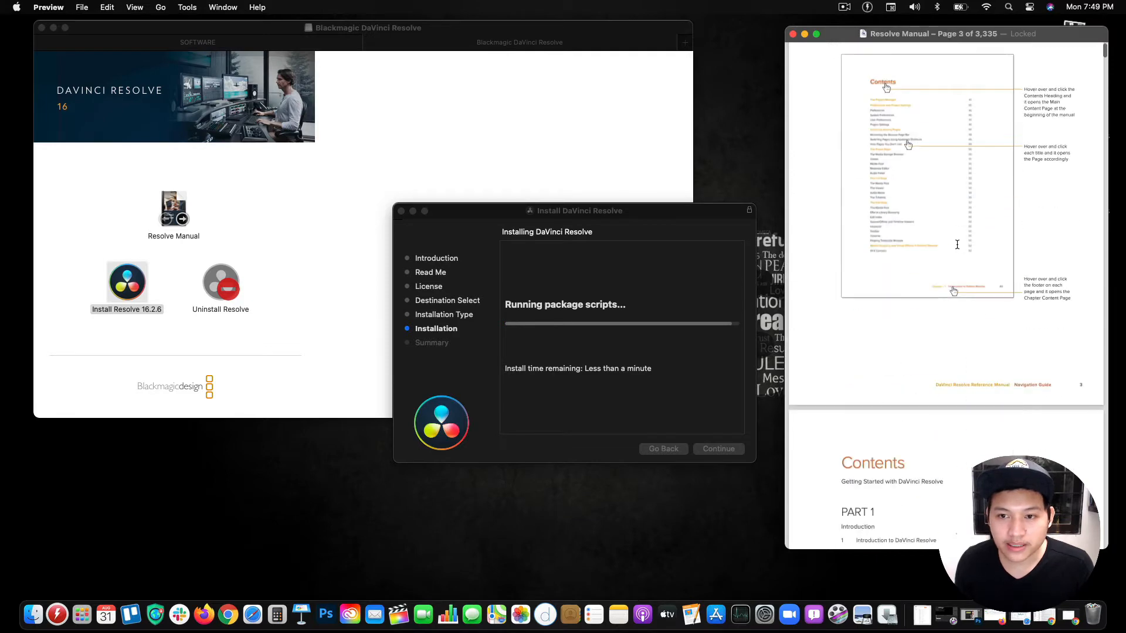
{"action": "scroll", "coordinate": [957, 246], "scroll_direction": "down", "scroll_amount": 15}
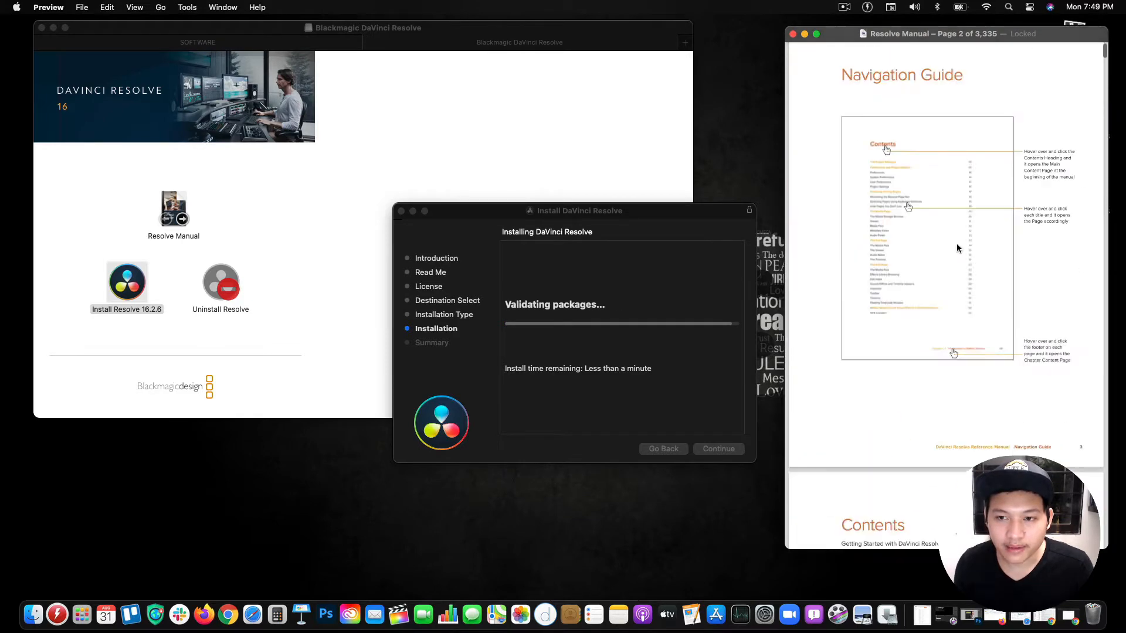
{"action": "scroll", "coordinate": [957, 245], "scroll_direction": "down", "scroll_amount": 10}
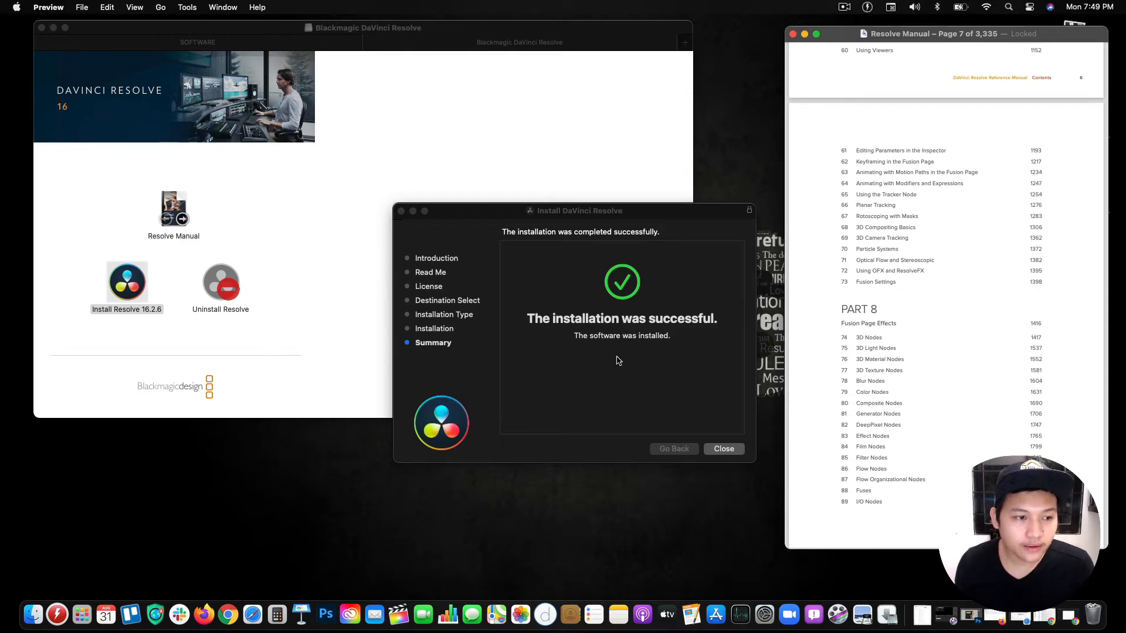
{"action": "left_click", "coordinate": [723, 448]}
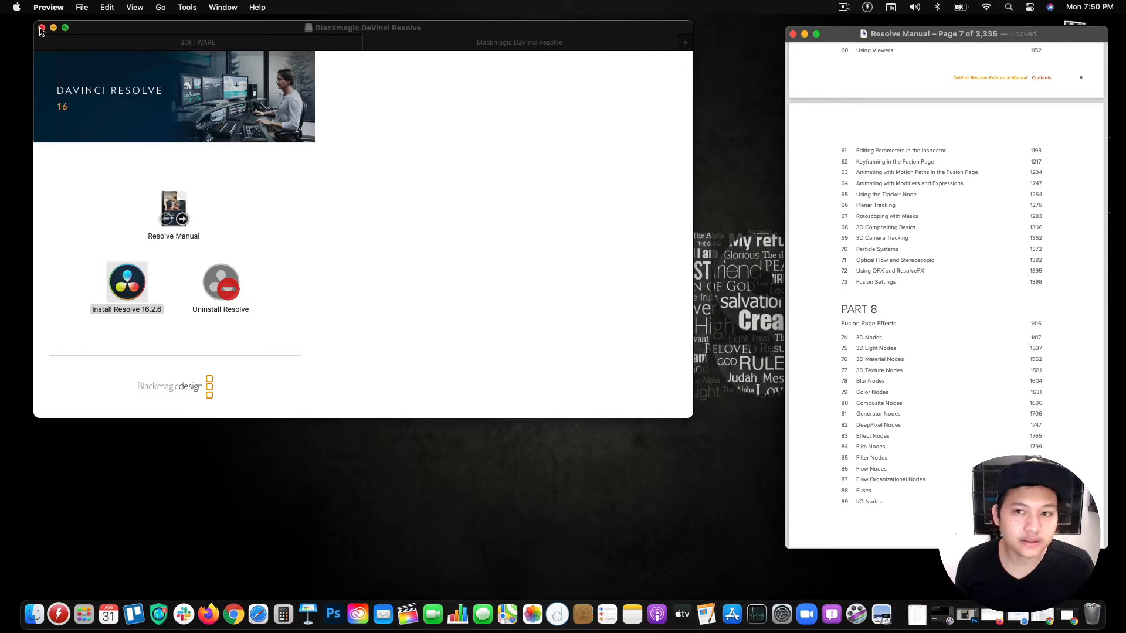
{"action": "left_click", "coordinate": [41, 28]}
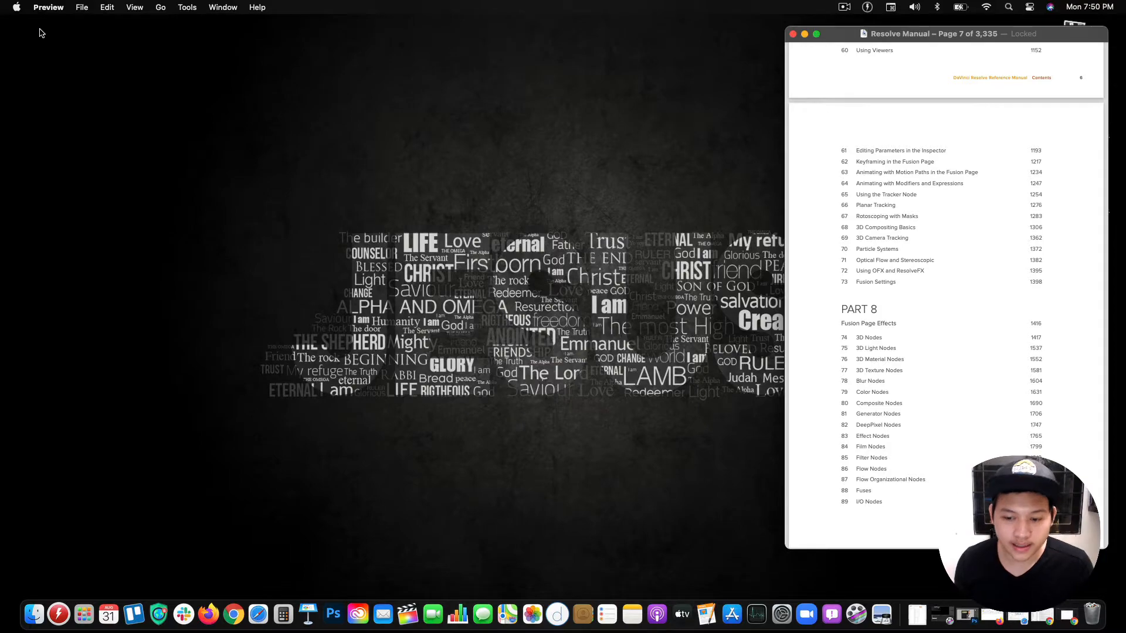
Launch DaVinci Resolve from the installed applications in Launchpad
{"action": "key", "text": "F4"}
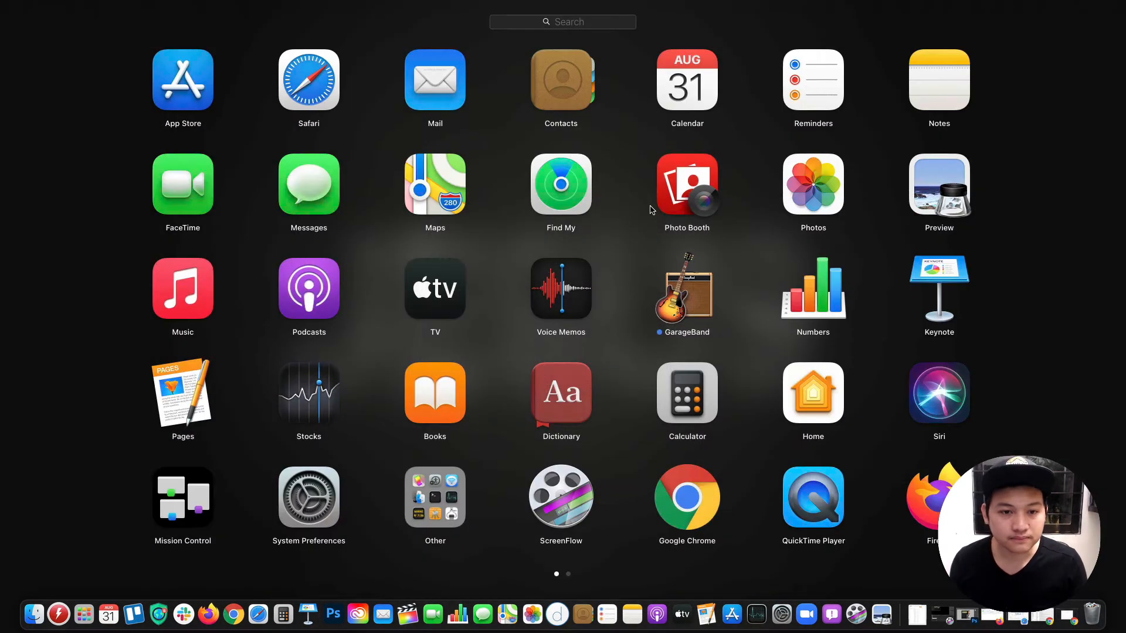
{"action": "scroll", "coordinate": [651, 207], "scroll_direction": "right", "scroll_amount": 5}
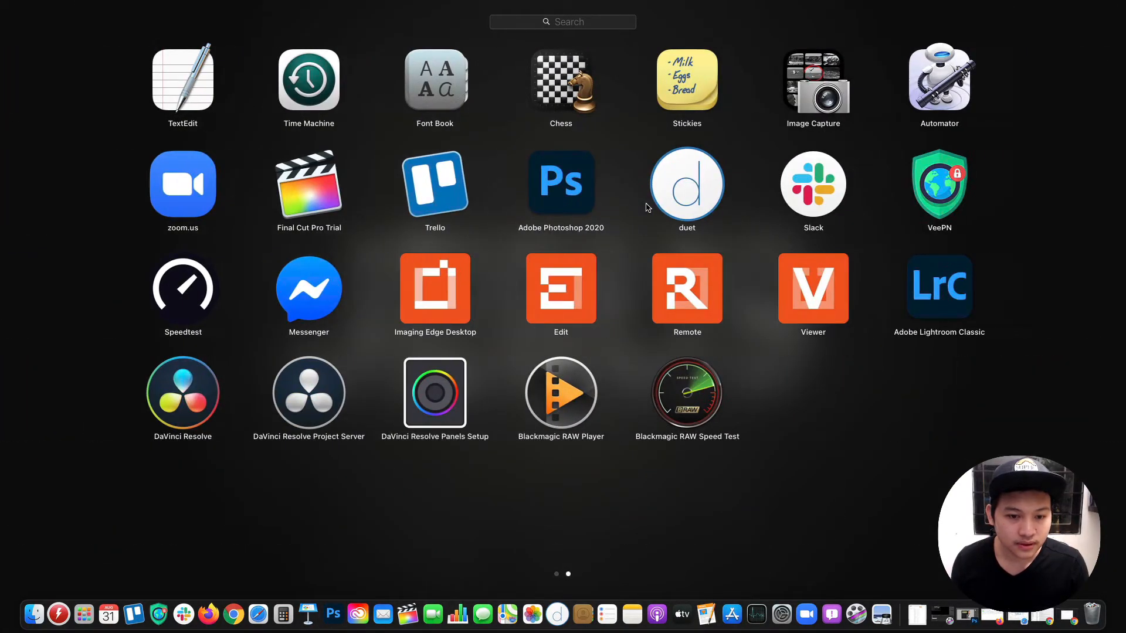
{"action": "left_click", "coordinate": [180, 407]}
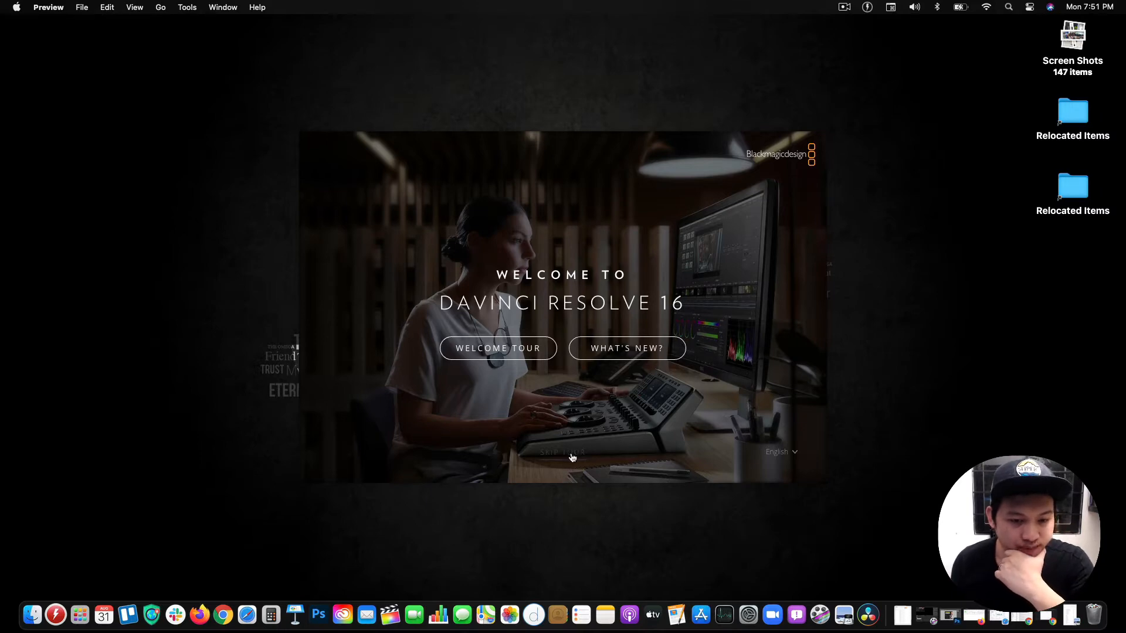
Go through every page of the Welcome Tour, from Welcome to Deliver, and start the Quick Setup
{"action": "left_click", "coordinate": [496, 352]}
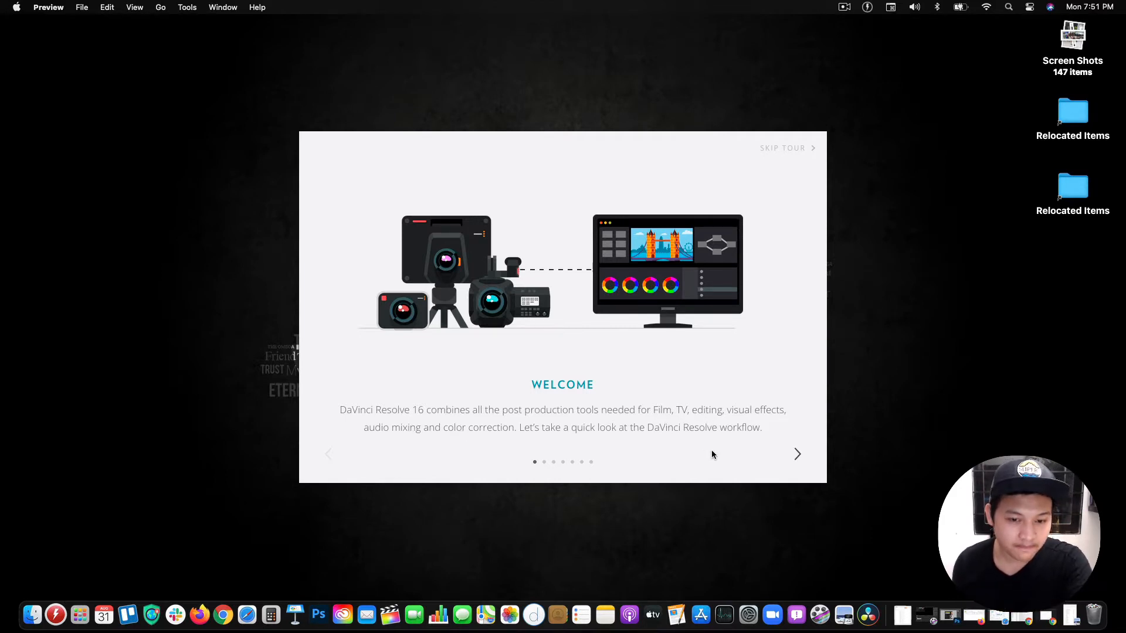
{"action": "left_click", "coordinate": [797, 455]}
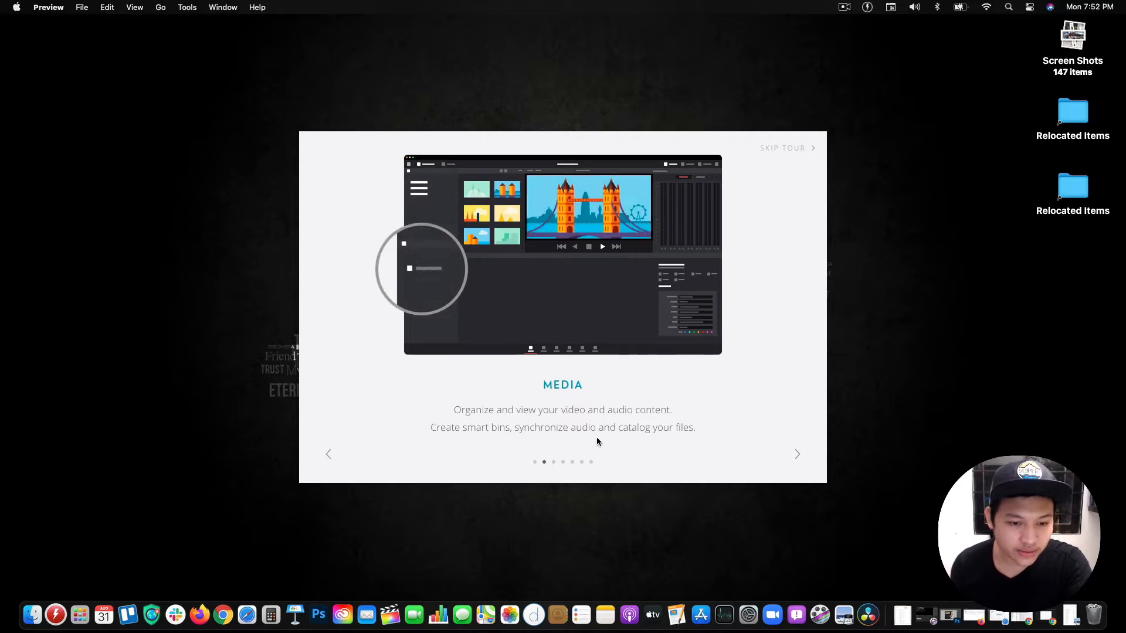
{"action": "left_click", "coordinate": [797, 454]}
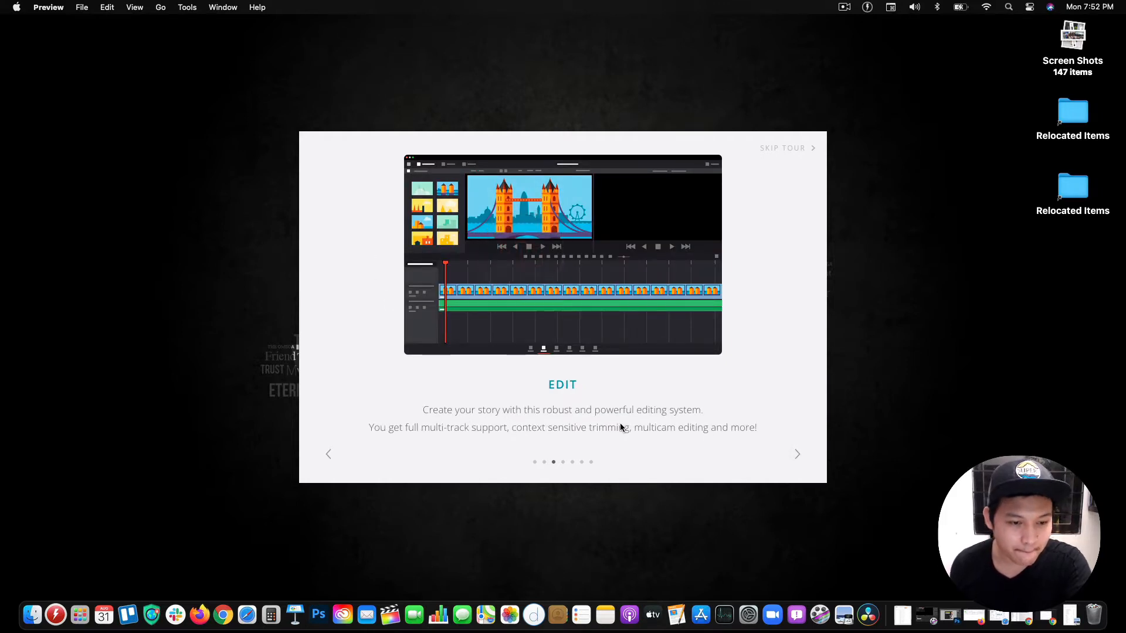
{"action": "left_click", "coordinate": [798, 457]}
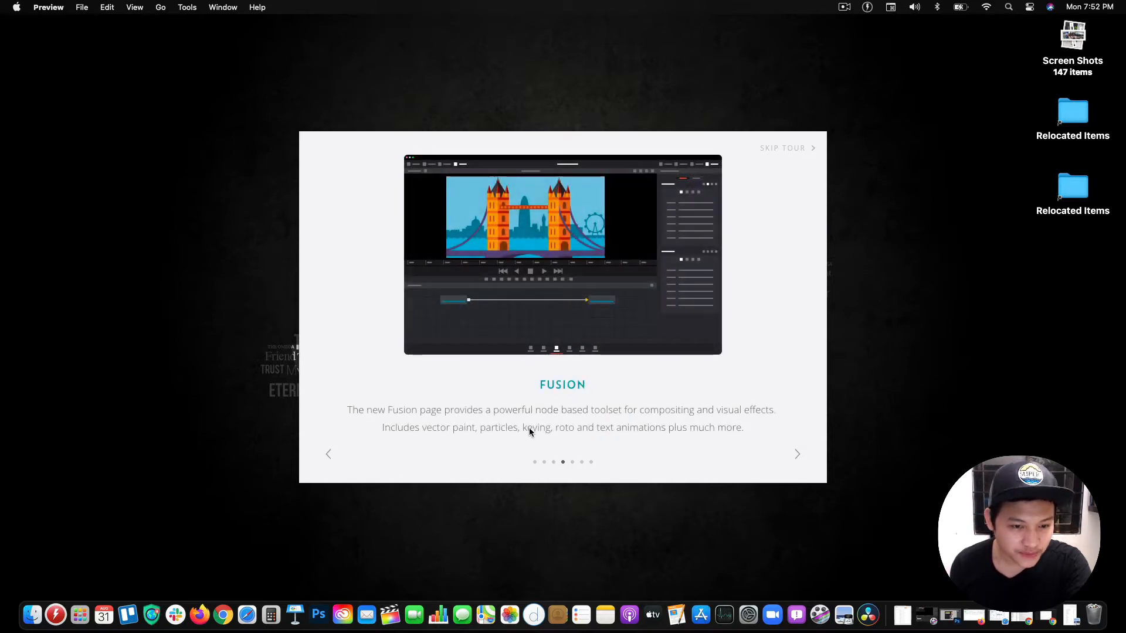
{"action": "left_click", "coordinate": [796, 457]}
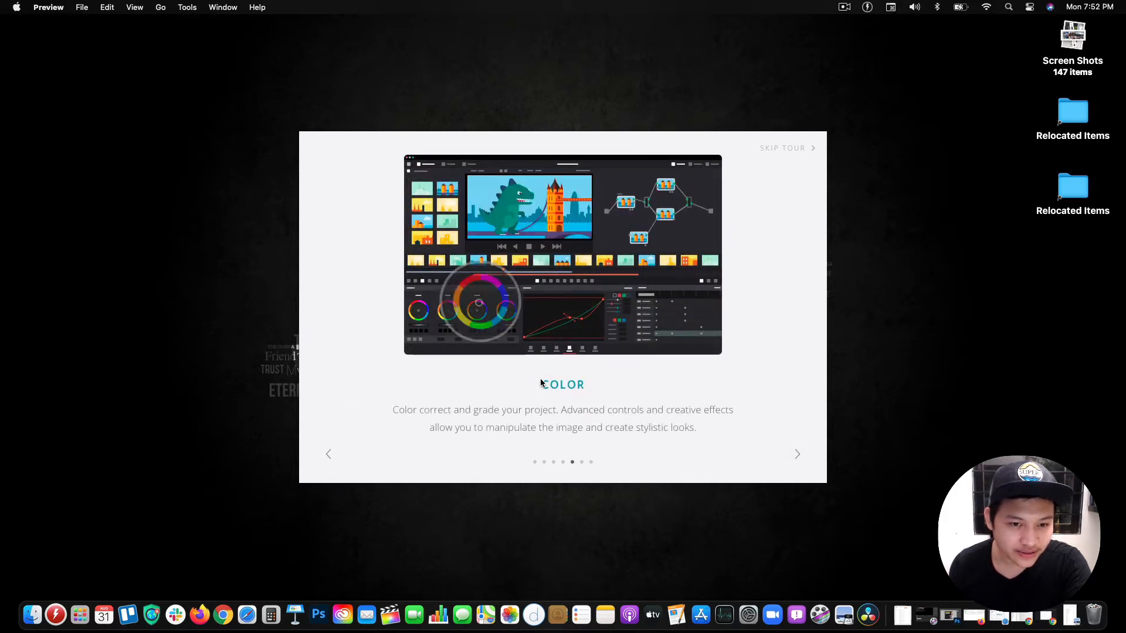
{"action": "left_click", "coordinate": [798, 457]}
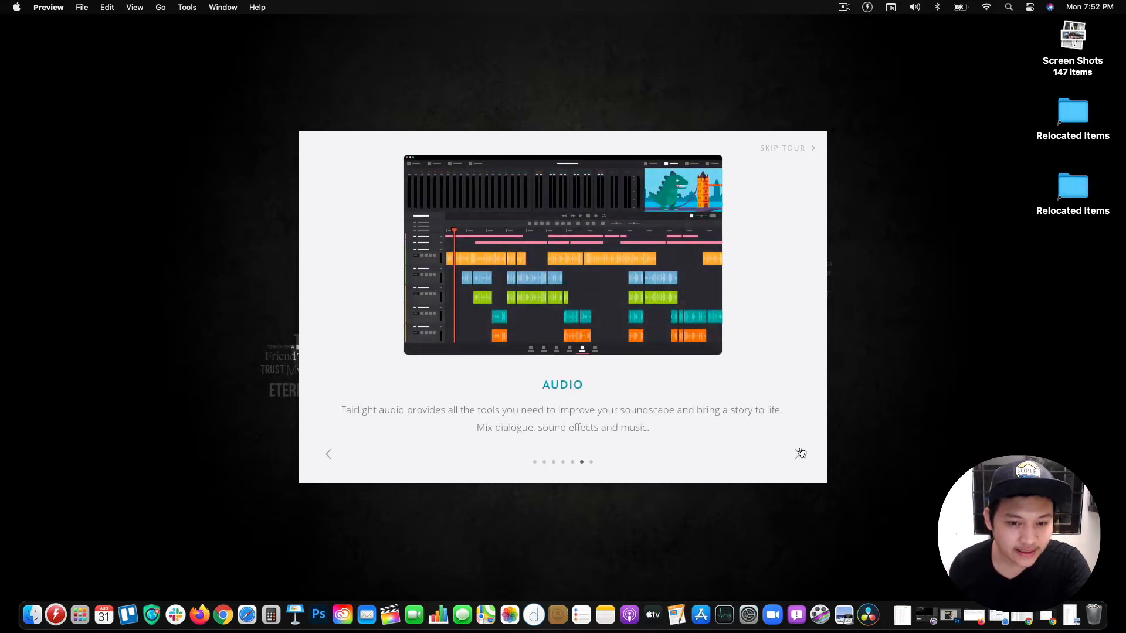
{"action": "left_click", "coordinate": [797, 459]}
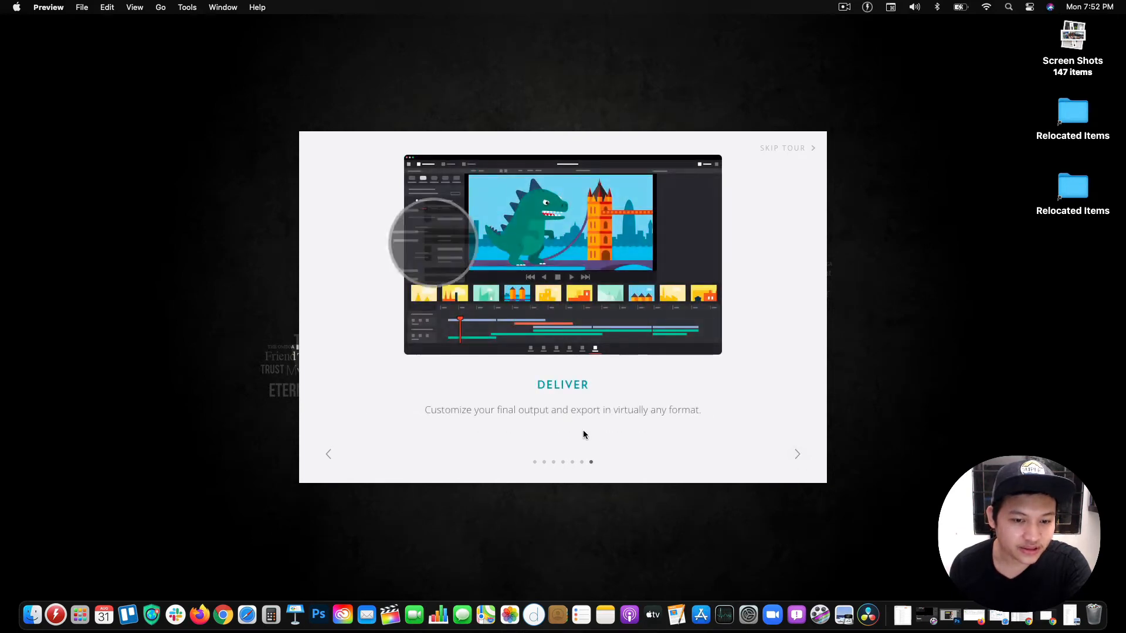
{"action": "left_click", "coordinate": [798, 461]}
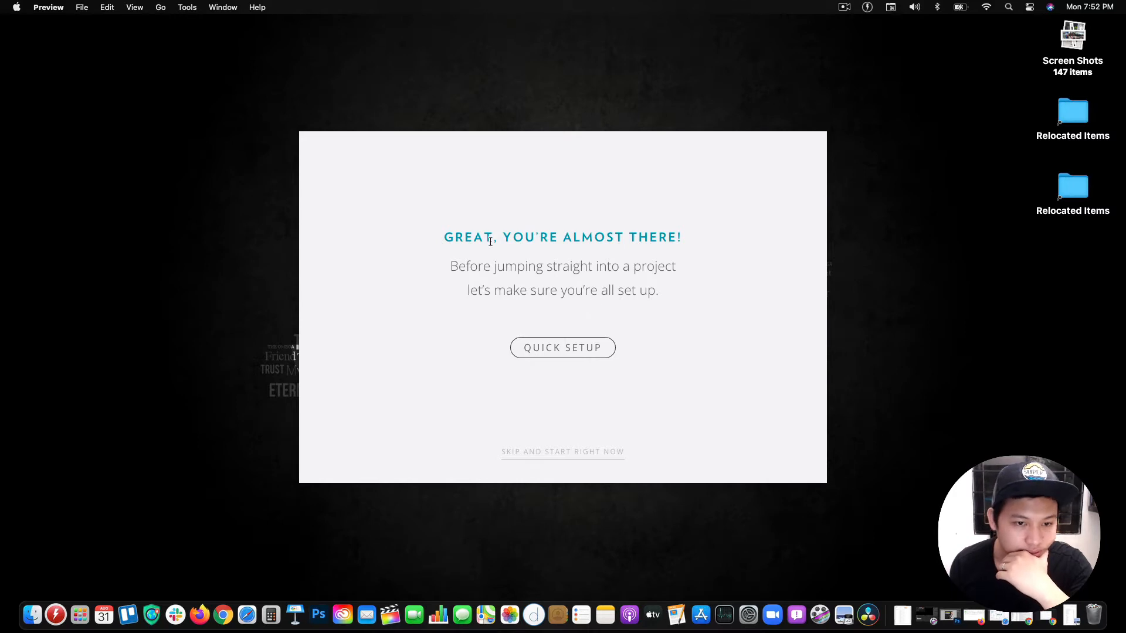
{"action": "left_click", "coordinate": [560, 352]}
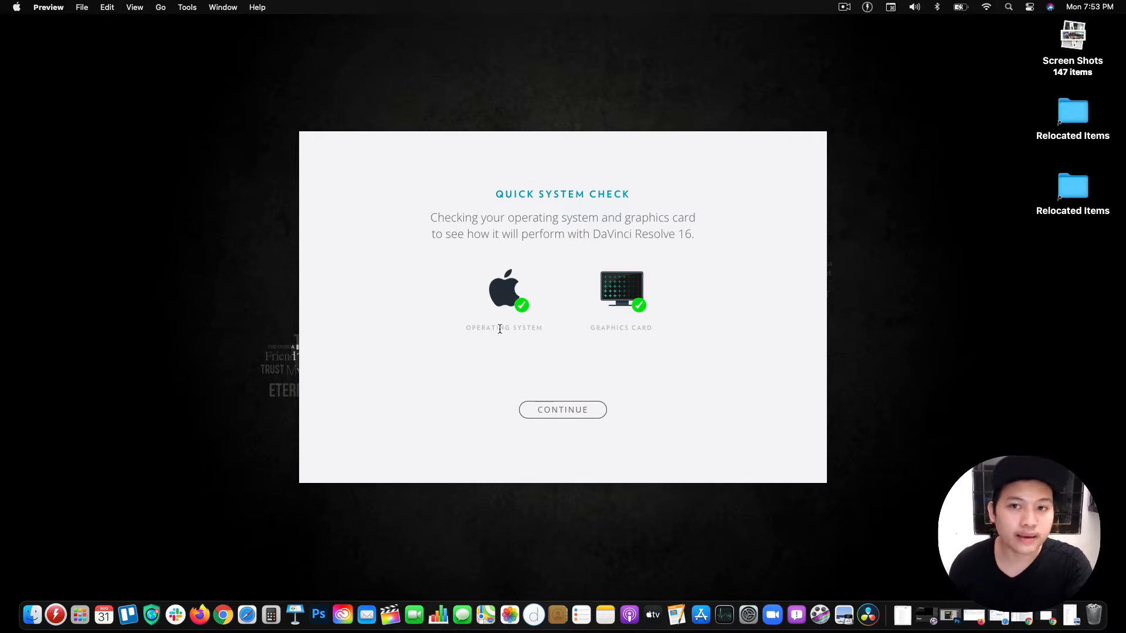
Open About This Mac, move its window out from behind the Quick System Check, and show the Displays information
{"action": "left_click", "coordinate": [16, 7]}
{"action": "left_click", "coordinate": [22, 24]}
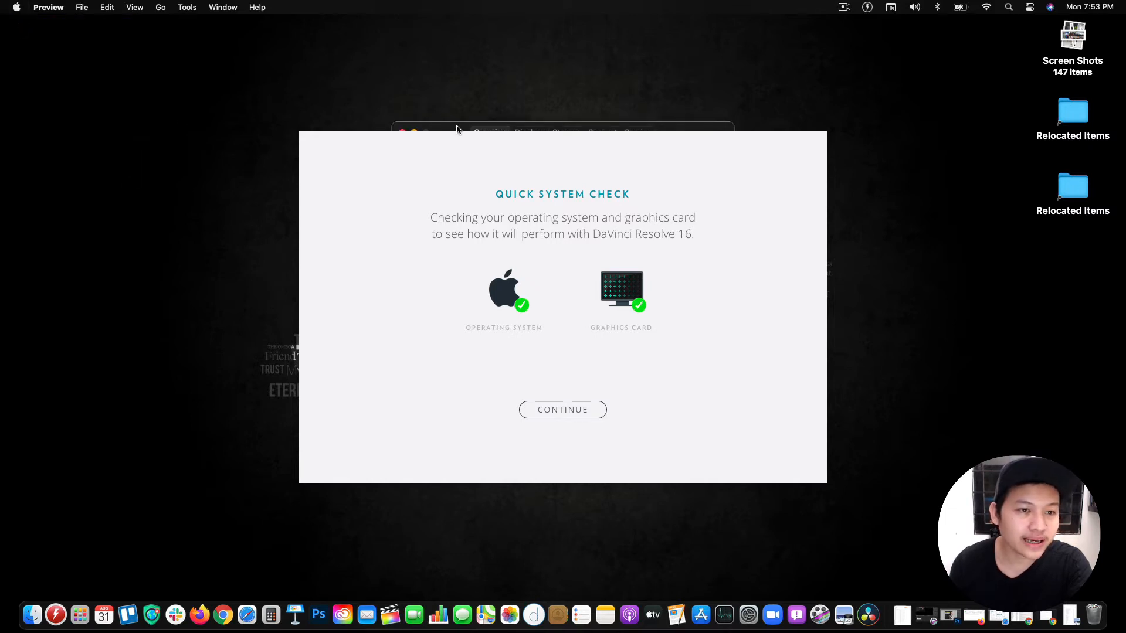
{"action": "left_click_drag", "start_coordinate": [460, 130], "coordinate": [76, 26]}
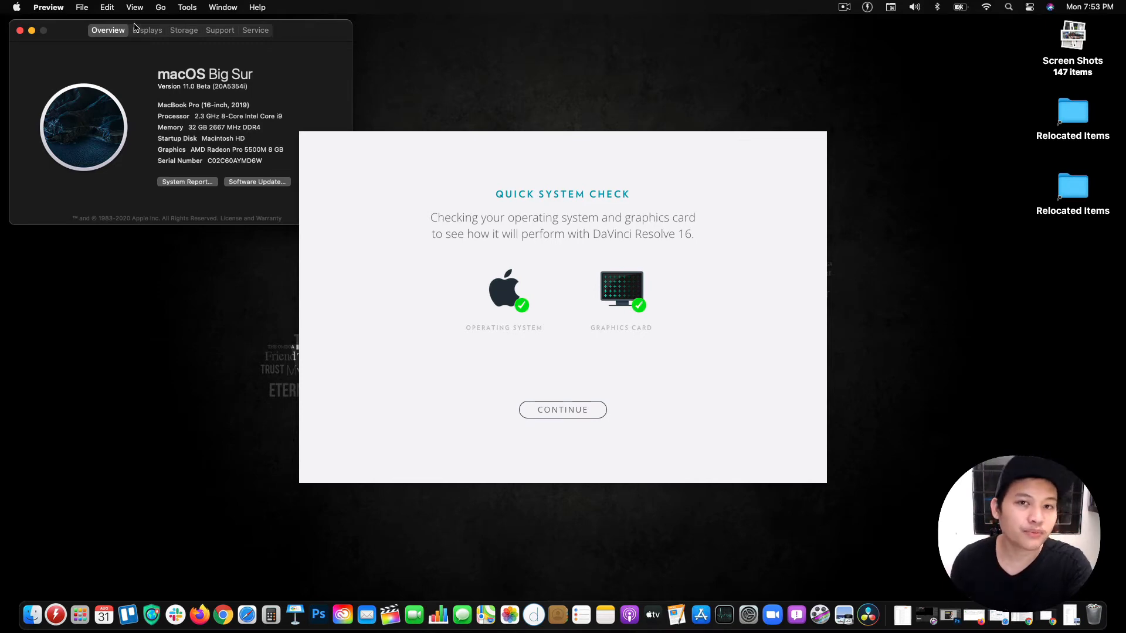
{"action": "left_click", "coordinate": [144, 29]}
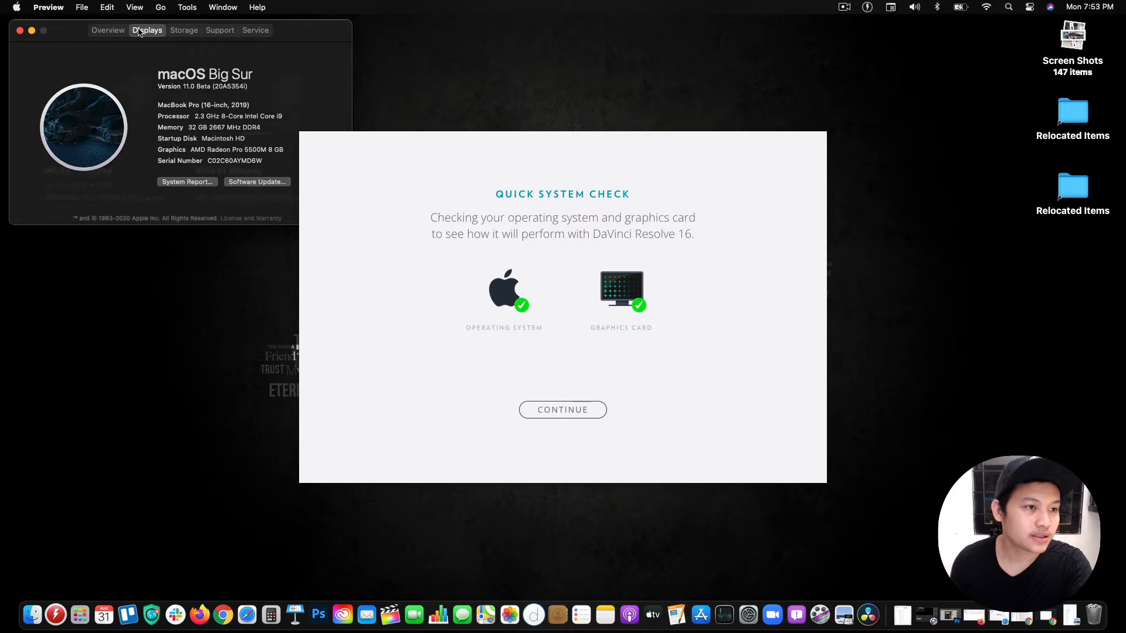
Review the Mac's storage, displays and overview information, and close About This Mac
{"action": "left_click", "coordinate": [188, 29]}
{"action": "left_click", "coordinate": [146, 36]}
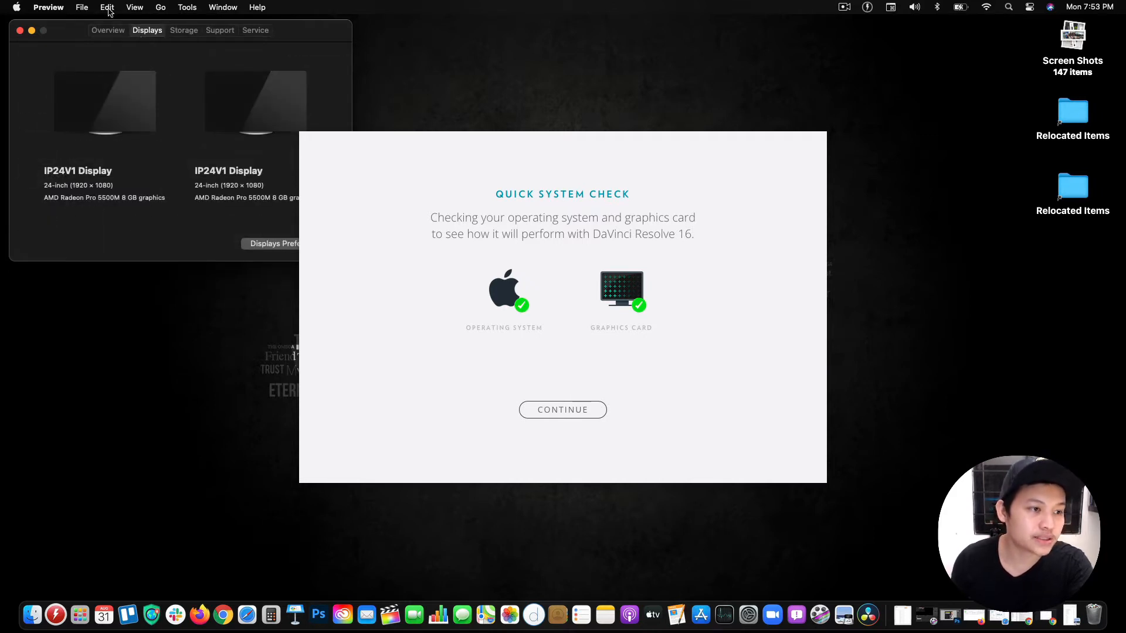
{"action": "left_click", "coordinate": [110, 29]}
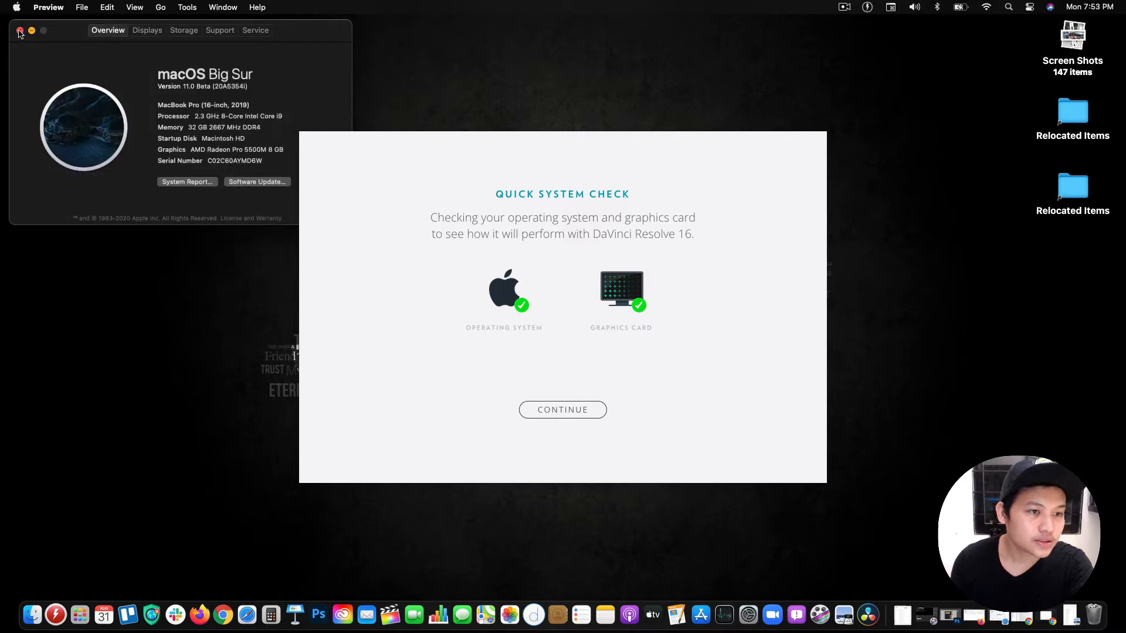
{"action": "left_click", "coordinate": [20, 31]}
Continue past the Quick System Check and set the project type to HD with the 1080 HD format
{"action": "left_click", "coordinate": [553, 415]}
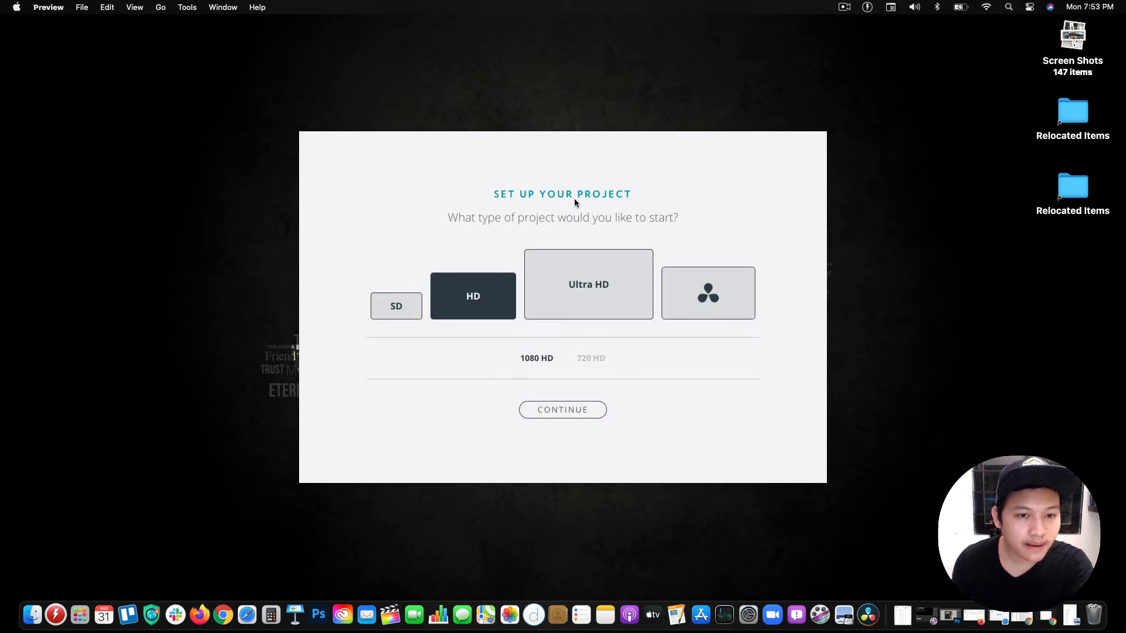
{"action": "left_click", "coordinate": [572, 276]}
{"action": "left_click", "coordinate": [461, 296]}
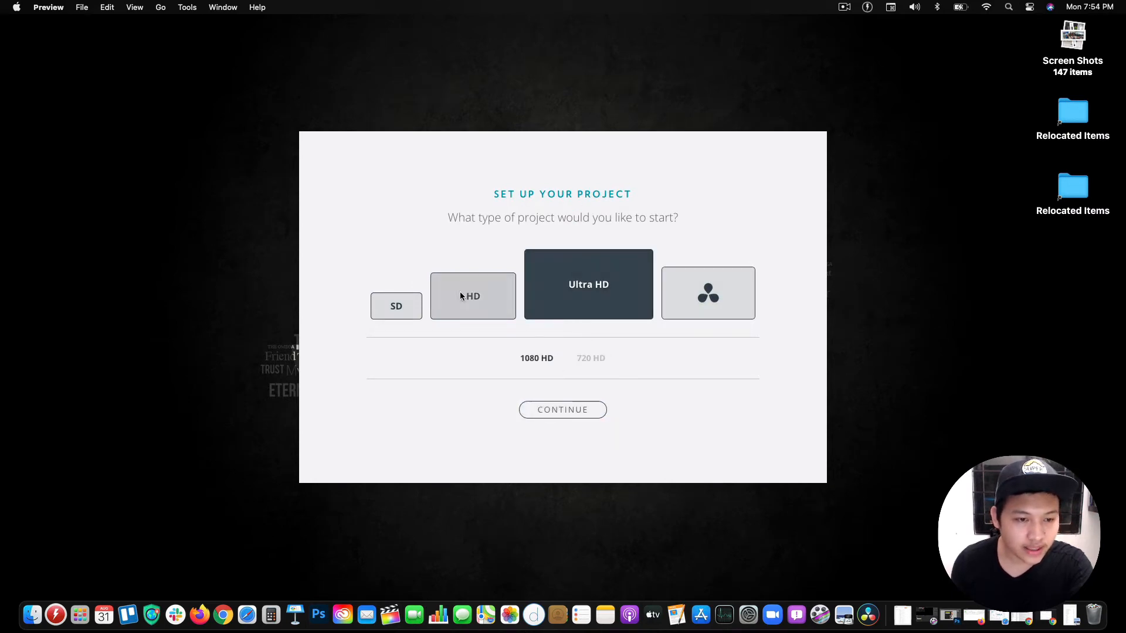
{"action": "left_click", "coordinate": [389, 308]}
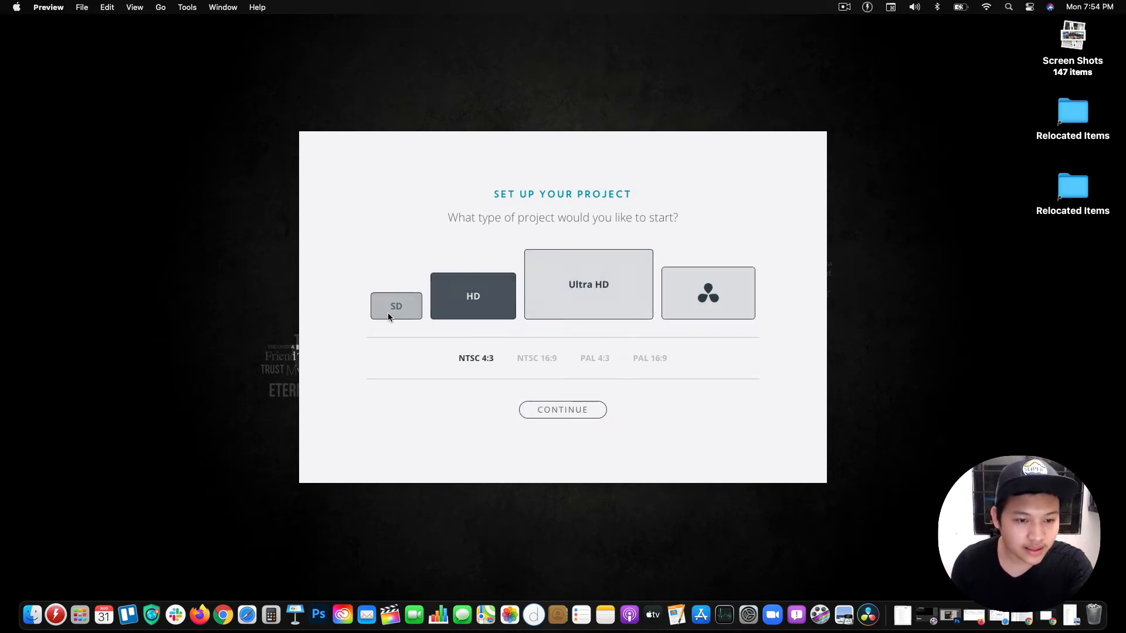
{"action": "left_click", "coordinate": [465, 315]}
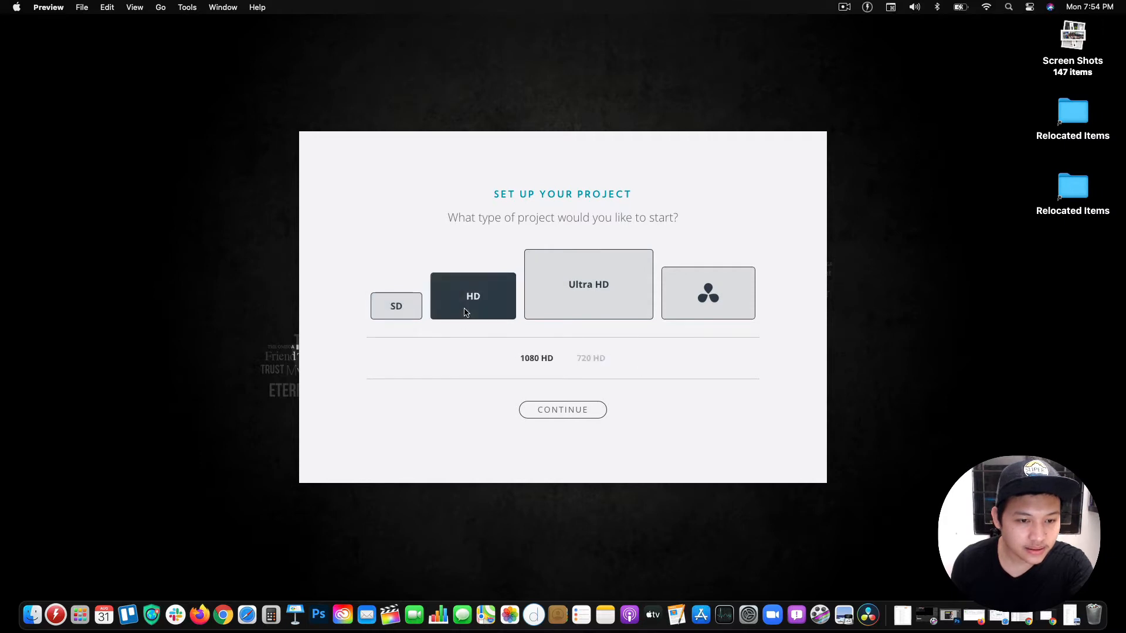
{"action": "left_click", "coordinate": [593, 364]}
{"action": "left_click", "coordinate": [536, 361]}
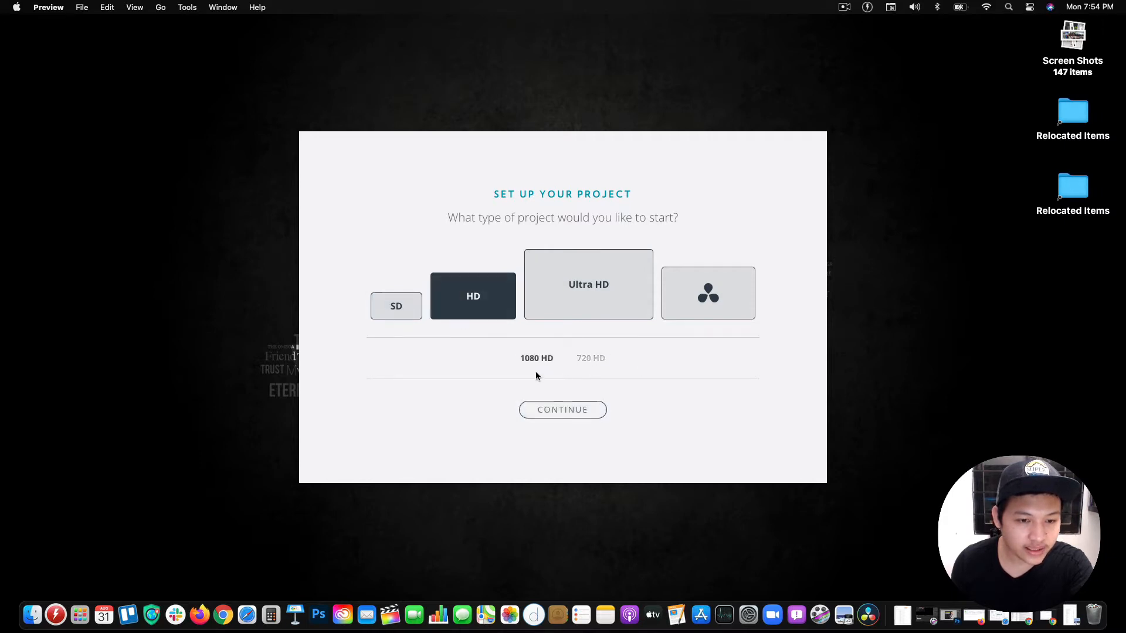
{"action": "left_click", "coordinate": [574, 414]}
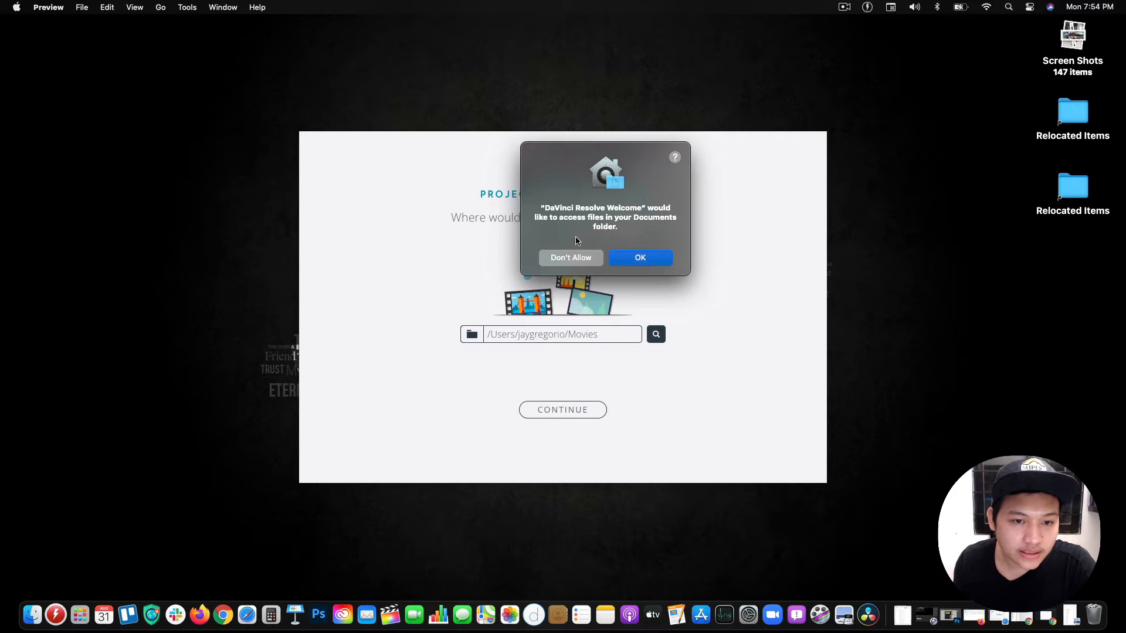
Finish the Quick Setup with Documents folder access allowed, a media location inside Documents, and the DaVinci Resolve keyboard layout
{"action": "left_click", "coordinate": [659, 262]}
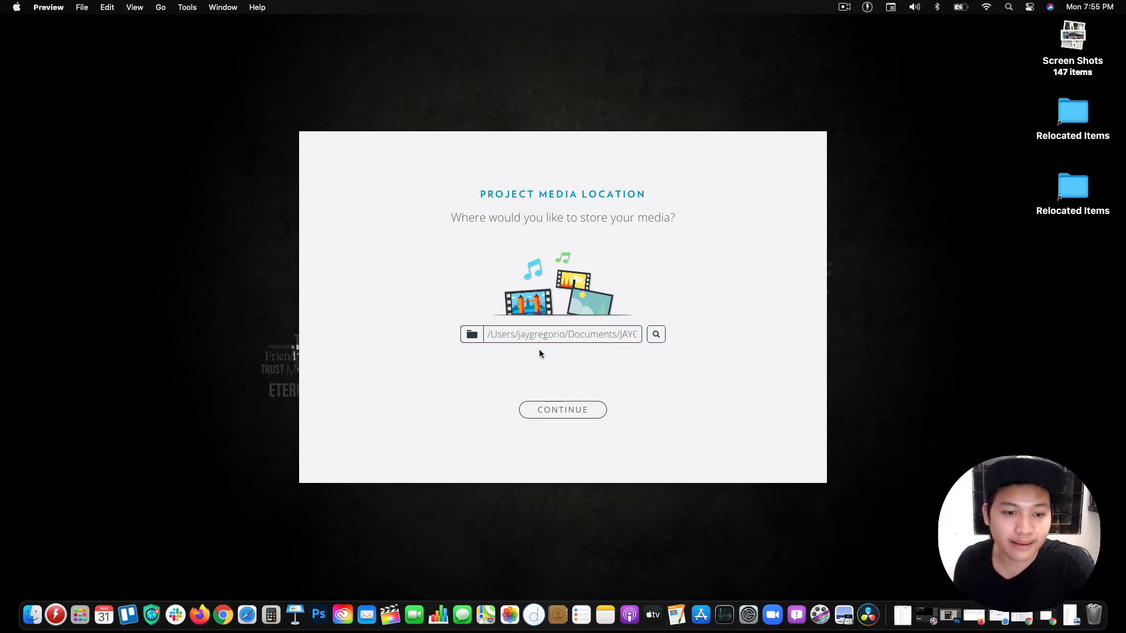
{"action": "left_click", "coordinate": [555, 417]}
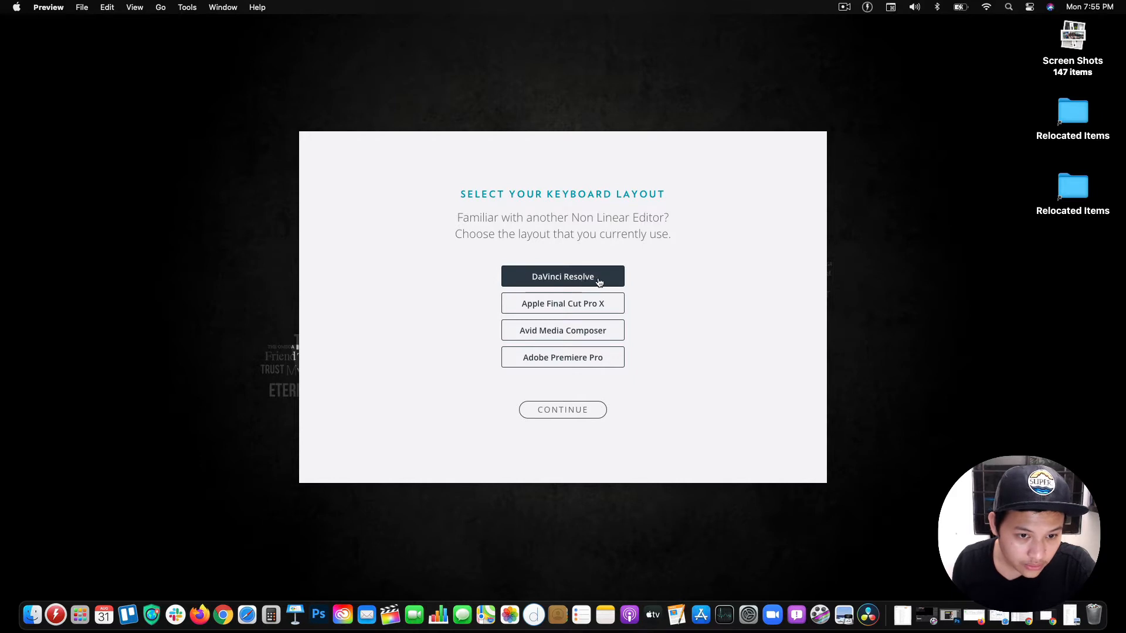
{"action": "left_click", "coordinate": [573, 409]}
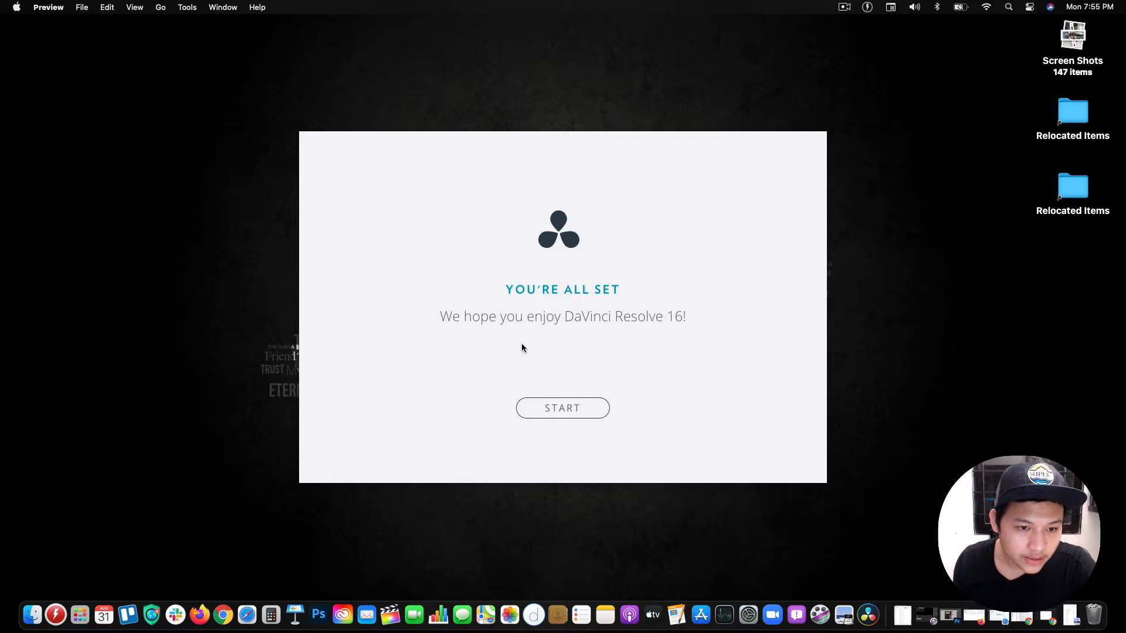
{"action": "left_click", "coordinate": [562, 411]}
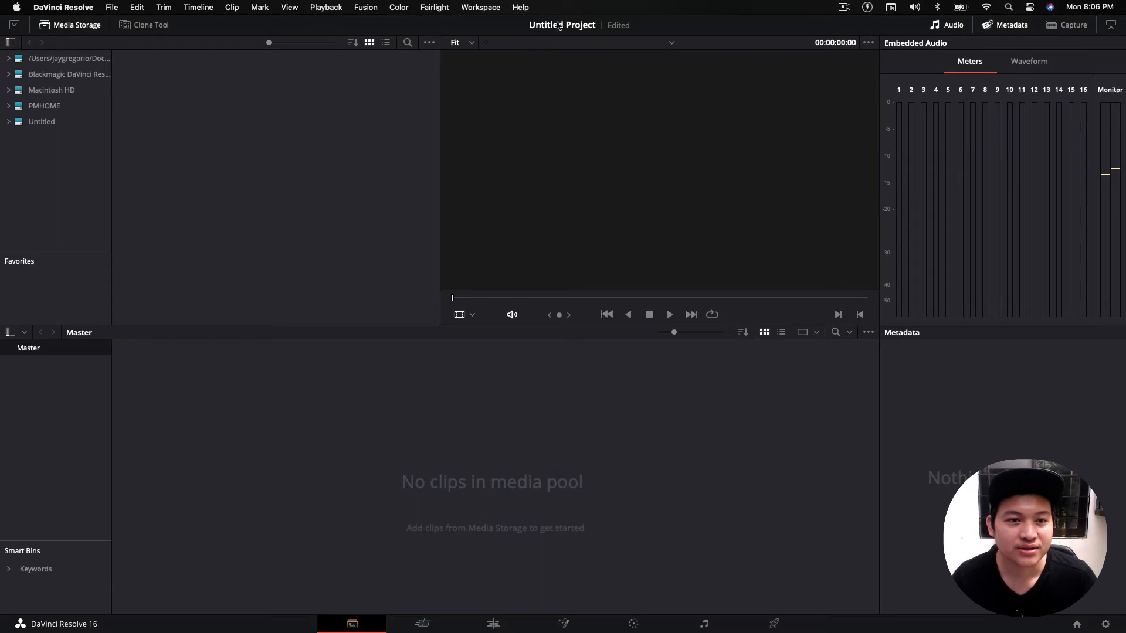
Create a new project named "Facebook Ads Conversion Training" without saving the untitled project
{"action": "left_click", "coordinate": [111, 8]}
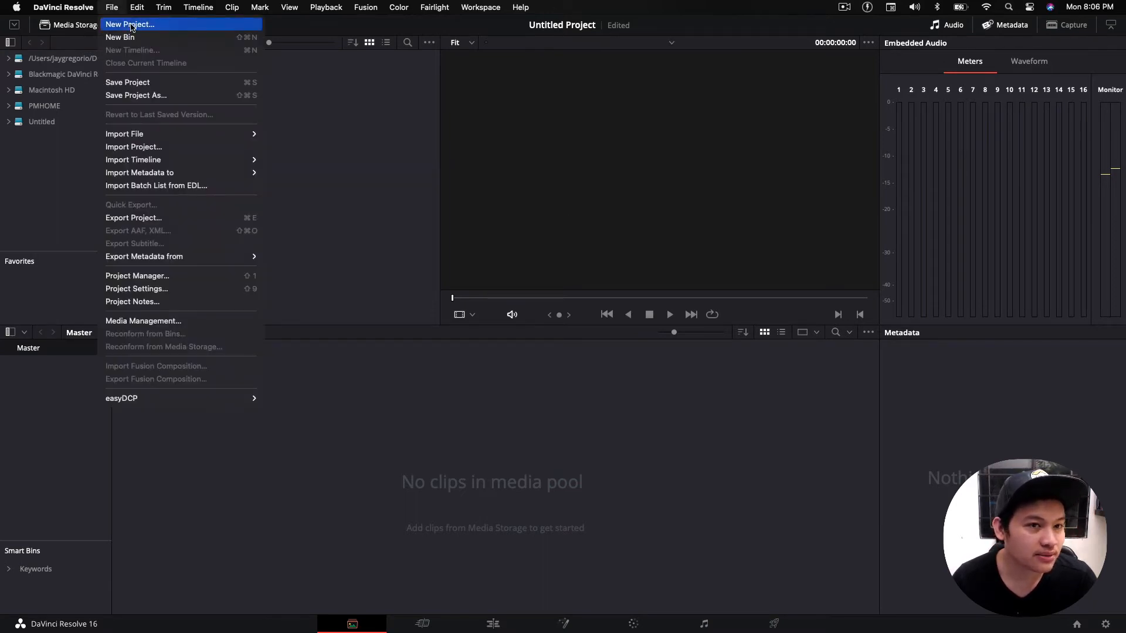
{"action": "left_click", "coordinate": [130, 24]}
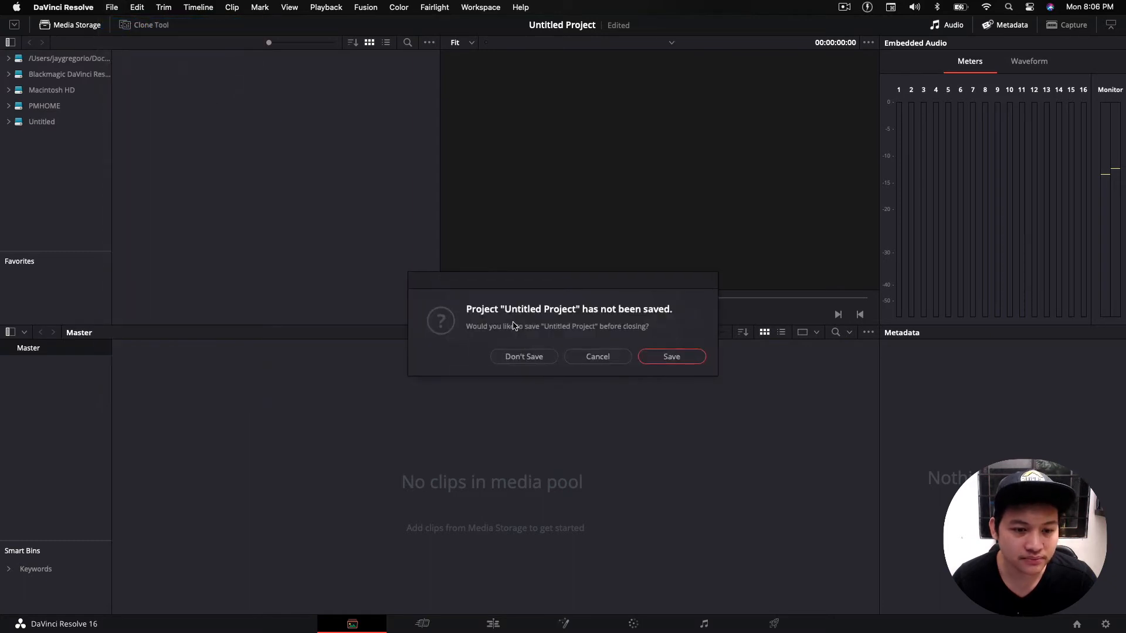
{"action": "left_click", "coordinate": [526, 362]}
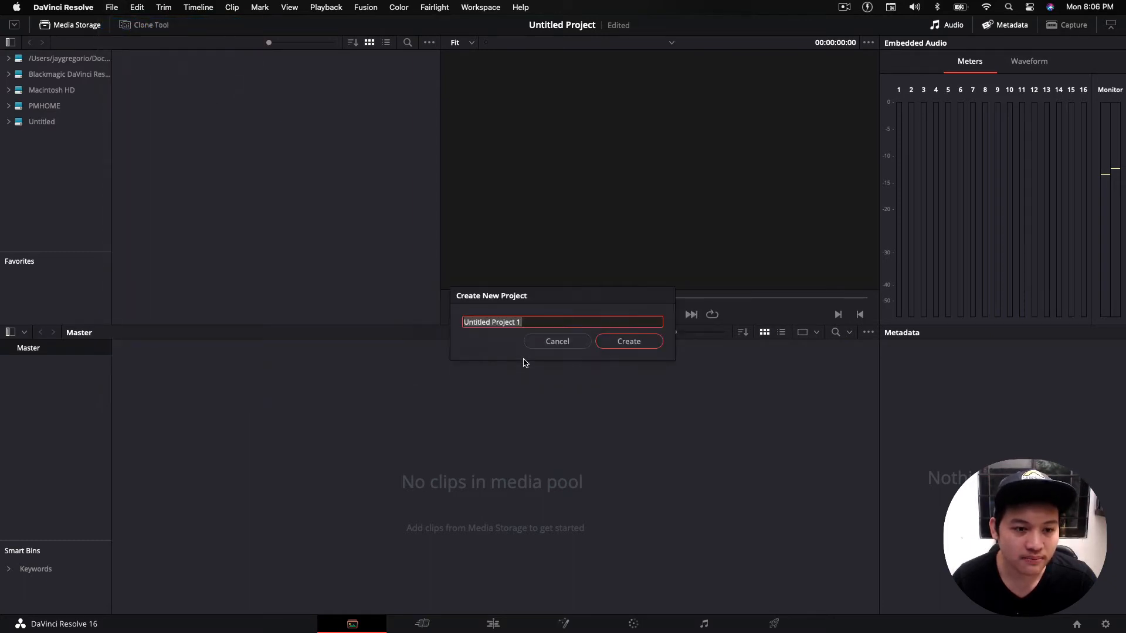
{"action": "triple_click", "coordinate": [551, 323]}
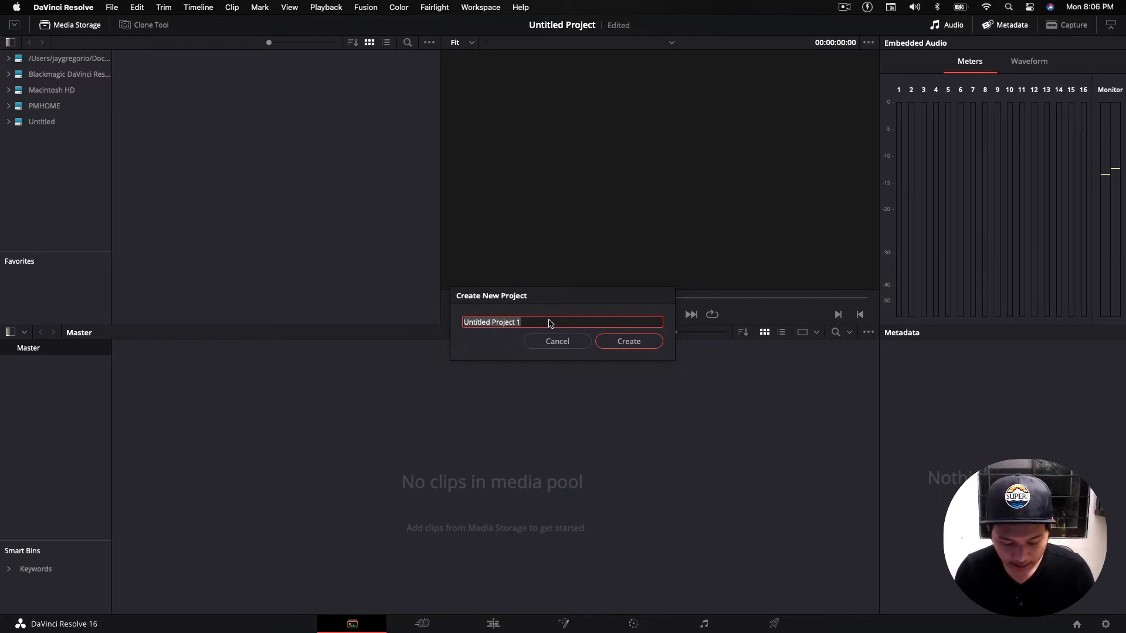
{"action": "type", "text": "Facebook Ads"}
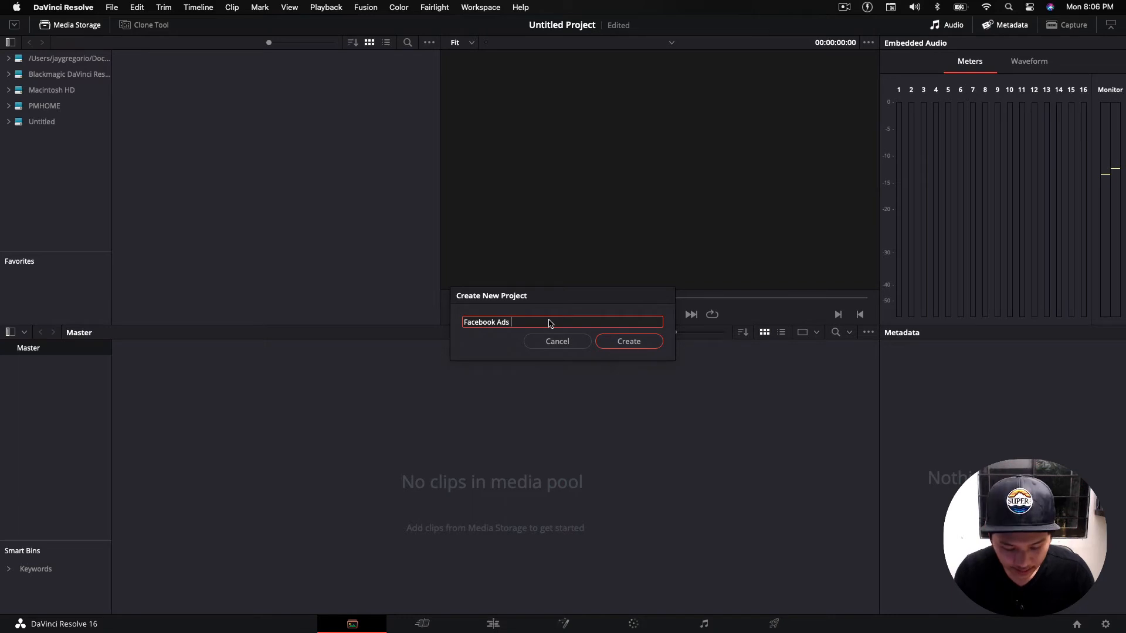
{"action": "type", "text": " Conversions Tr"}
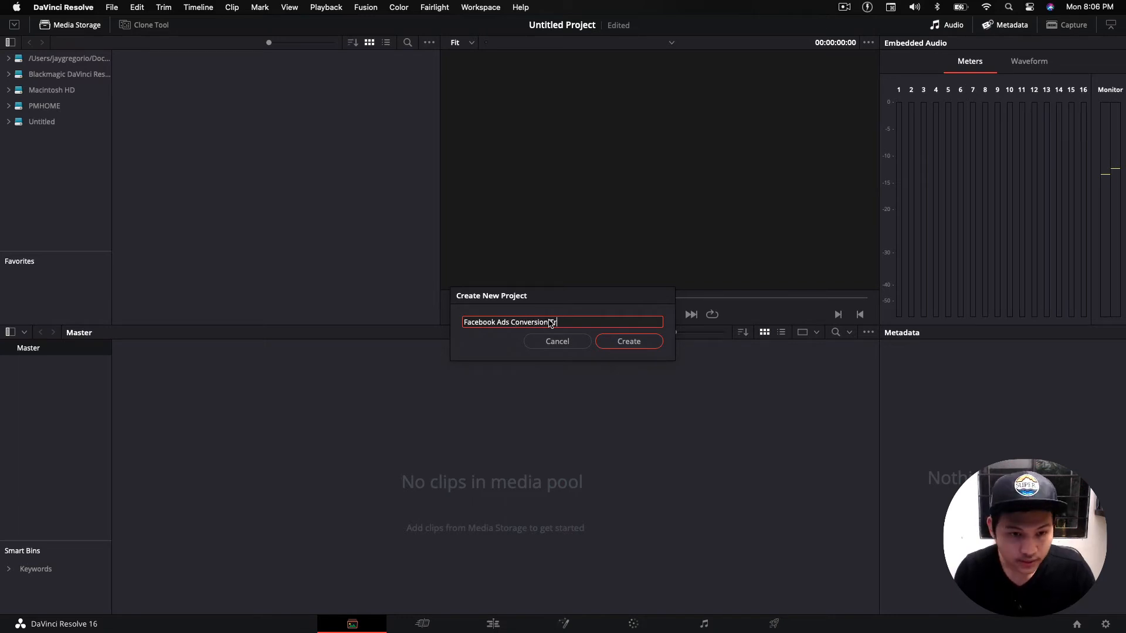
{"action": "type", "text": "aining"}
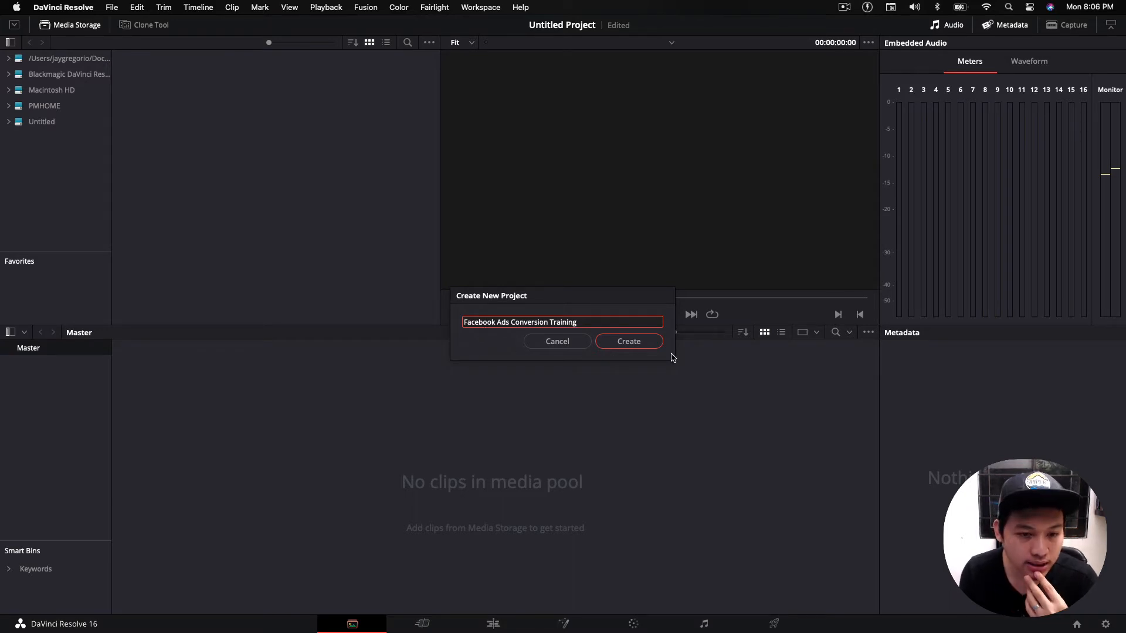
{"action": "left_click", "coordinate": [627, 342]}
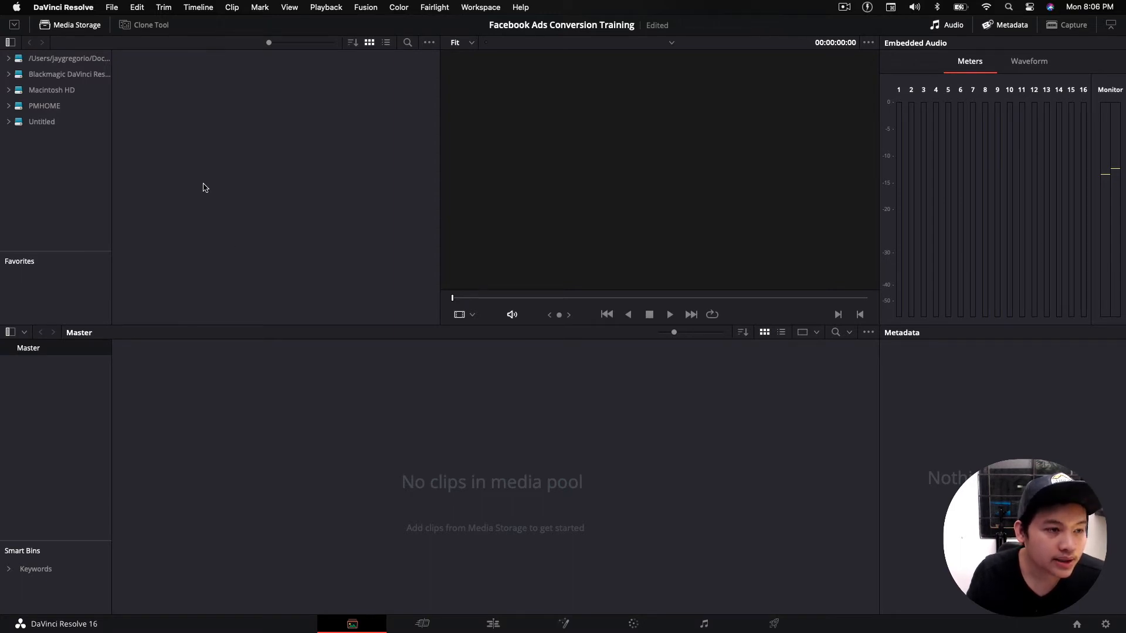
Hide the audio meters and the metadata on the Media page, keeping Media Storage displayed
{"action": "left_click", "coordinate": [70, 26]}
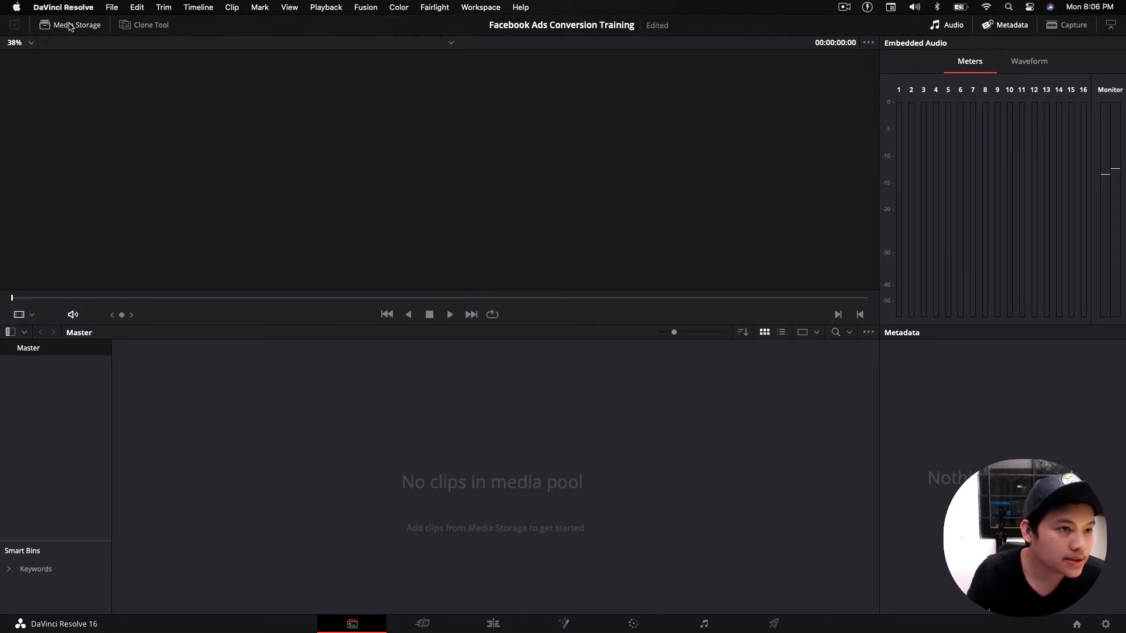
{"action": "left_click", "coordinate": [70, 26]}
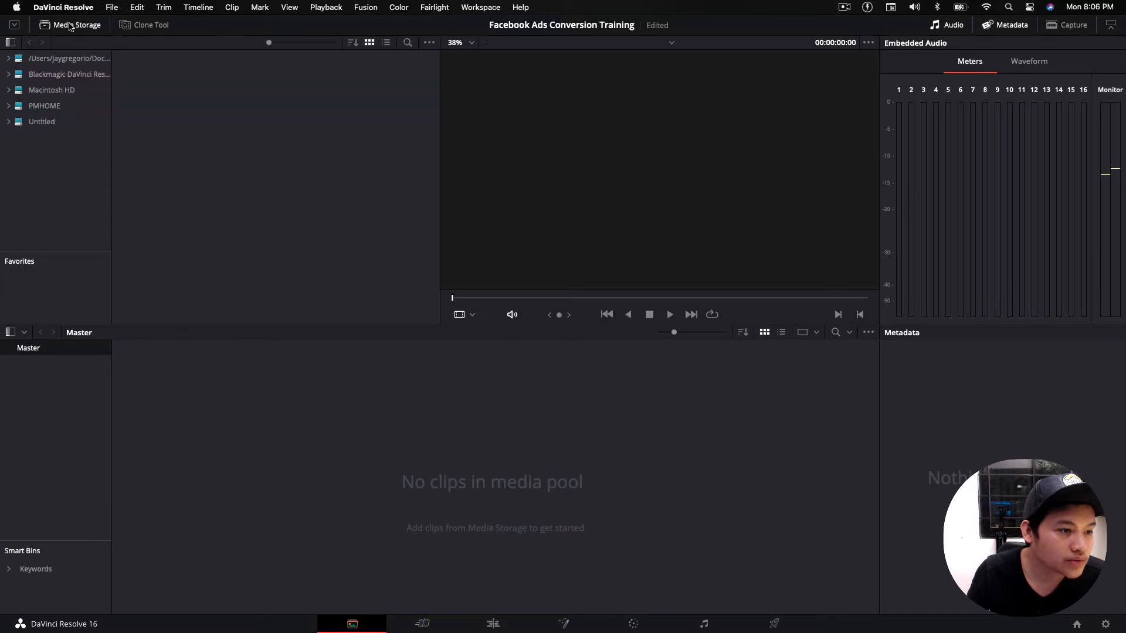
{"action": "left_click", "coordinate": [127, 26]}
{"action": "left_click", "coordinate": [64, 27]}
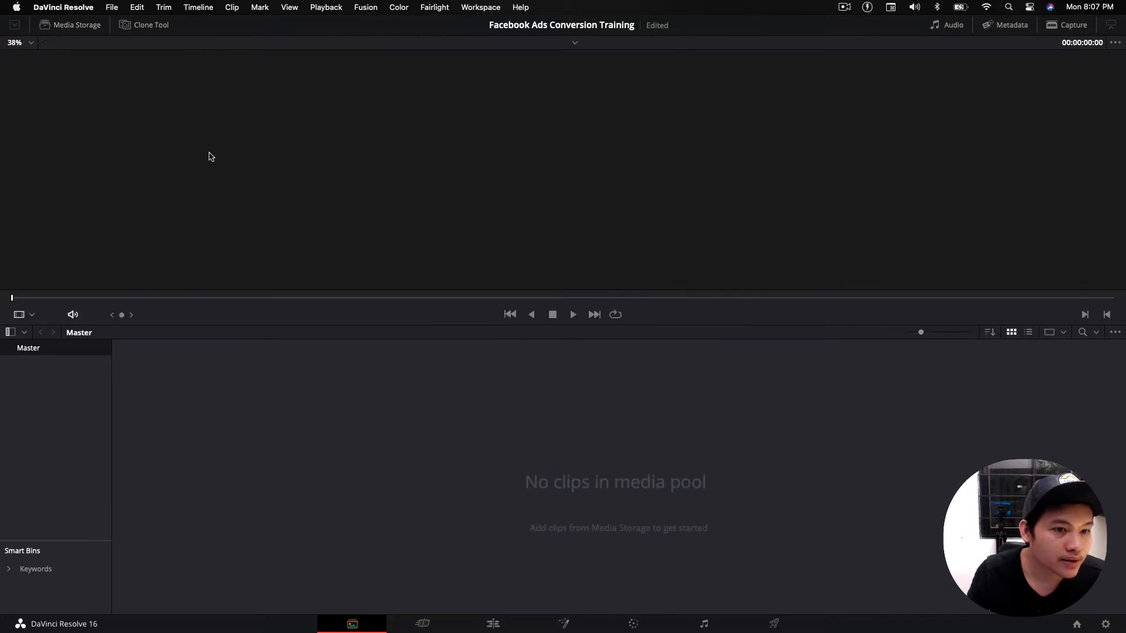
{"action": "left_click", "coordinate": [73, 26]}
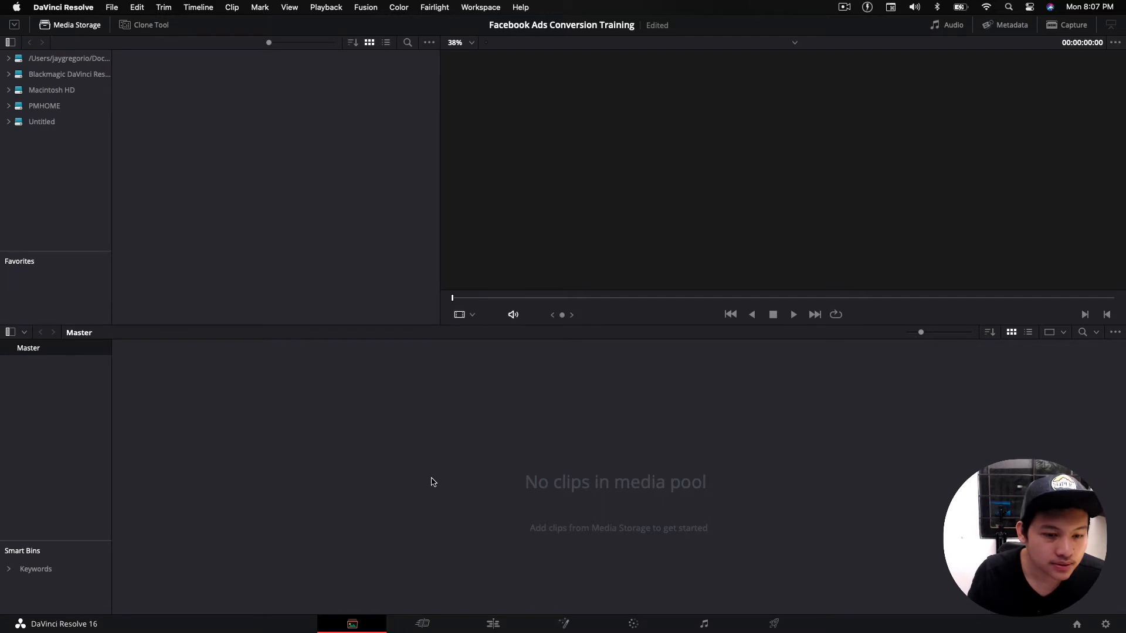
{"action": "right_click", "coordinate": [593, 487]}
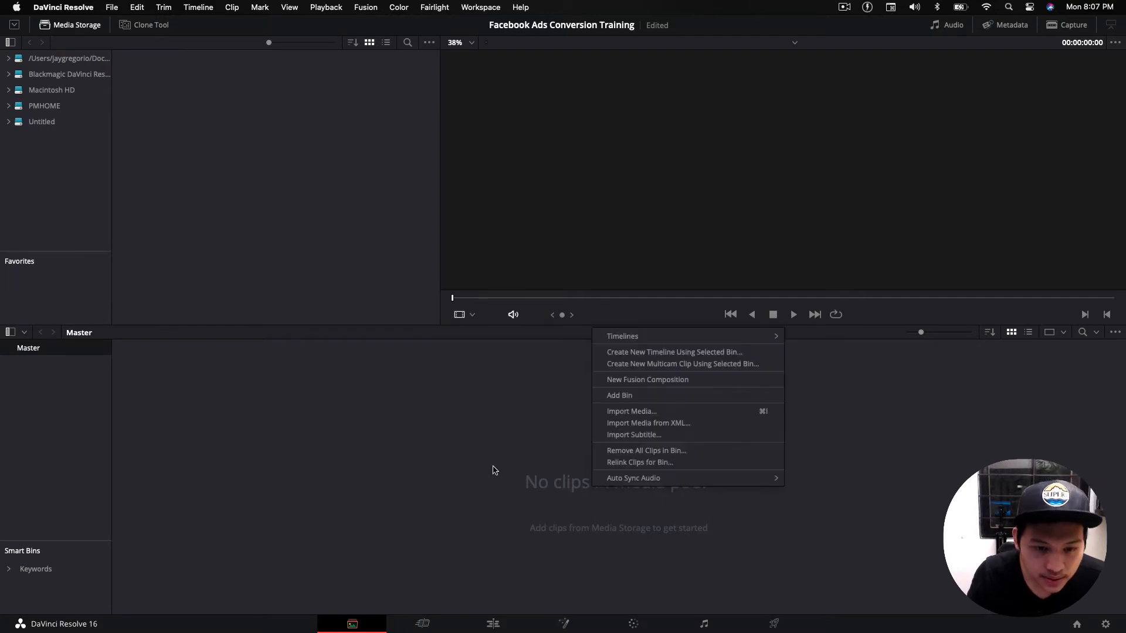
{"action": "left_click", "coordinate": [370, 426]}
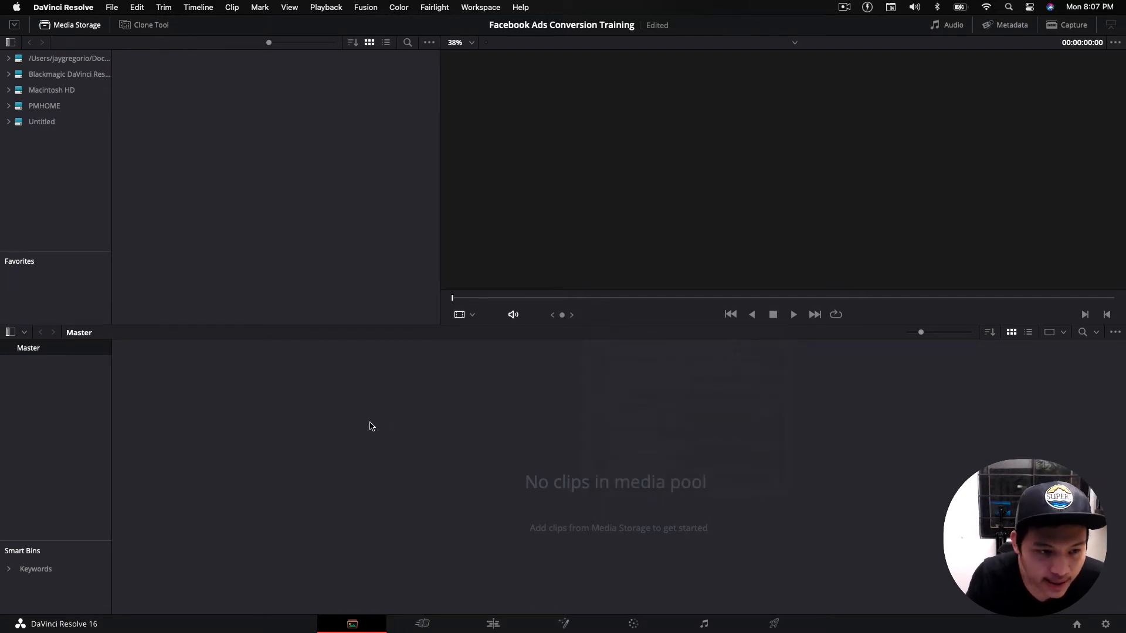
{"action": "right_click", "coordinate": [255, 408]}
{"action": "left_click", "coordinate": [437, 377]}
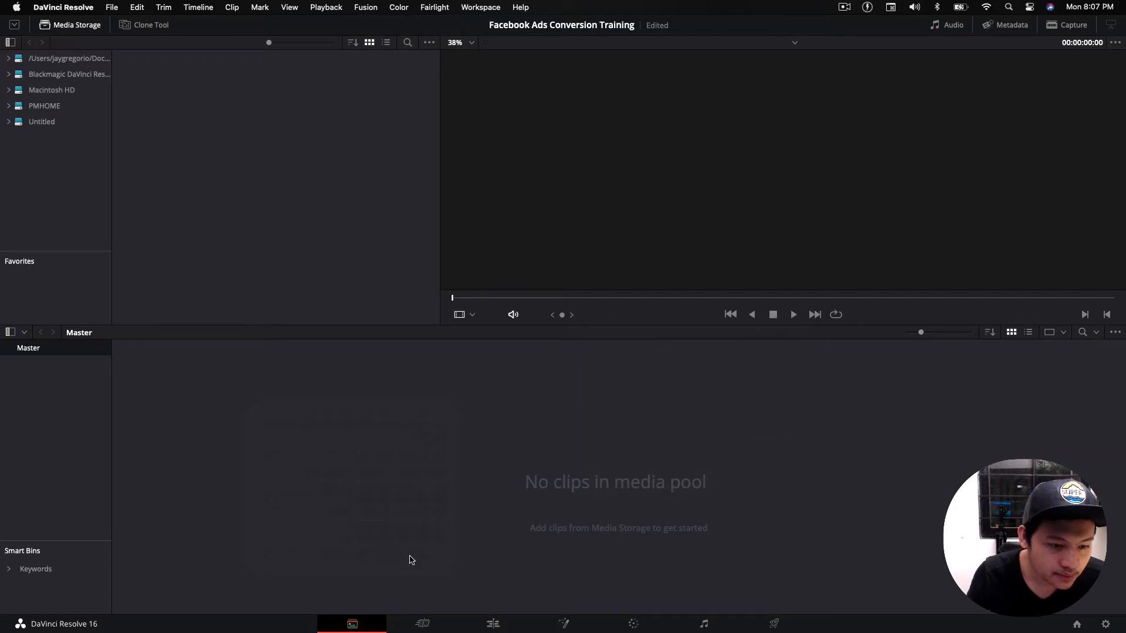
{"action": "left_click", "coordinate": [422, 625]}
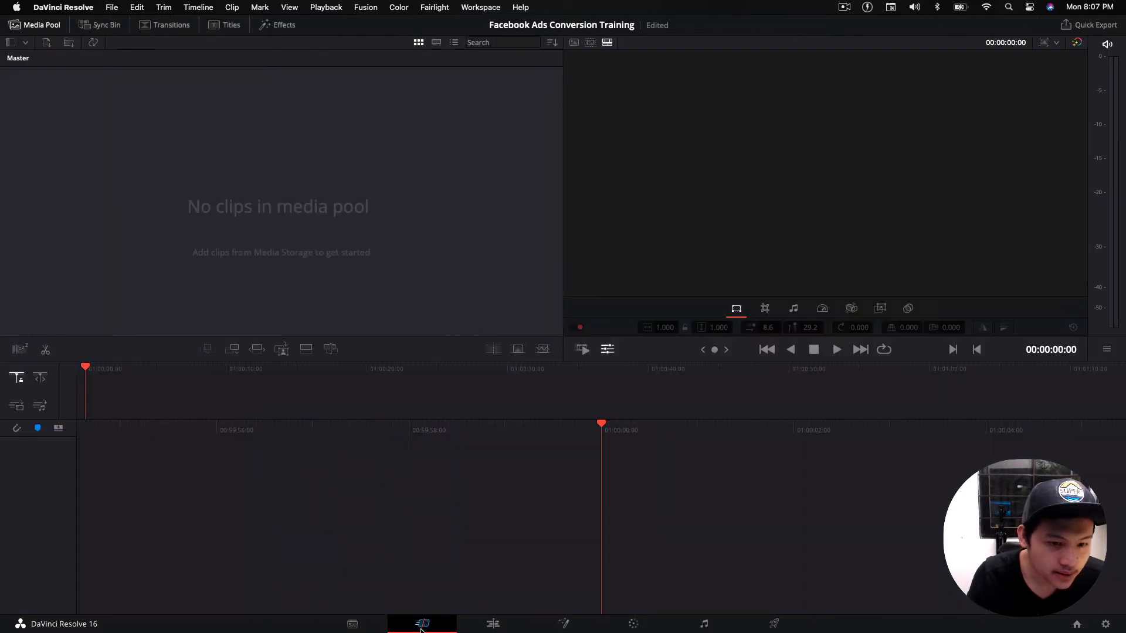
{"action": "left_click", "coordinate": [351, 623]}
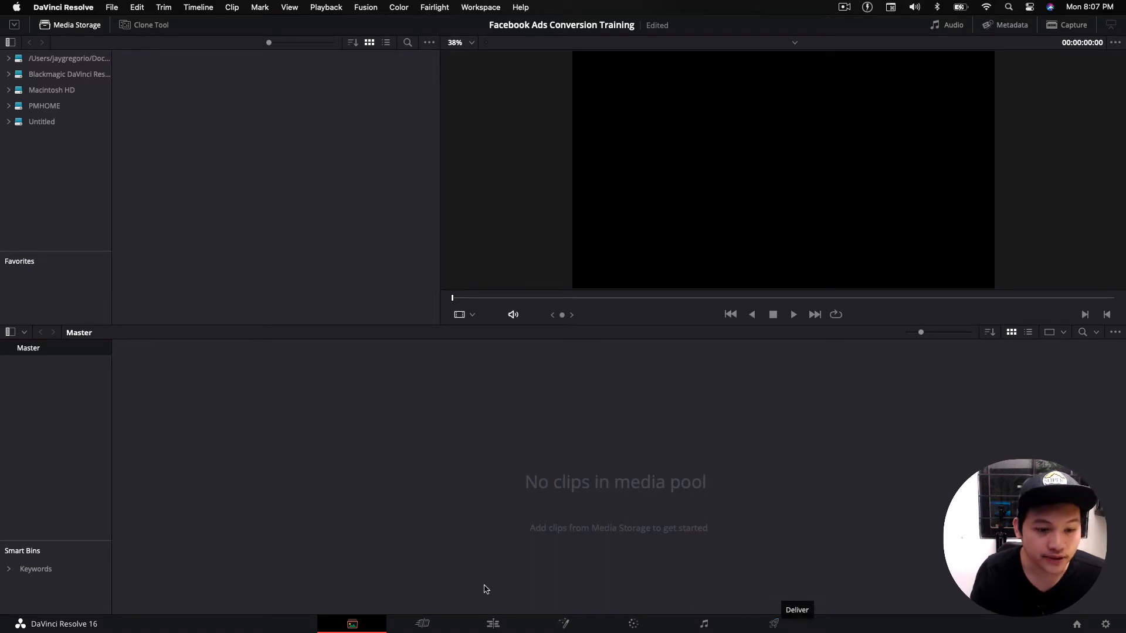
Import the clip MAH04952.MP4 into the media pool without changing the project's frame rate, and open the Cut page
{"action": "right_click", "coordinate": [359, 453]}
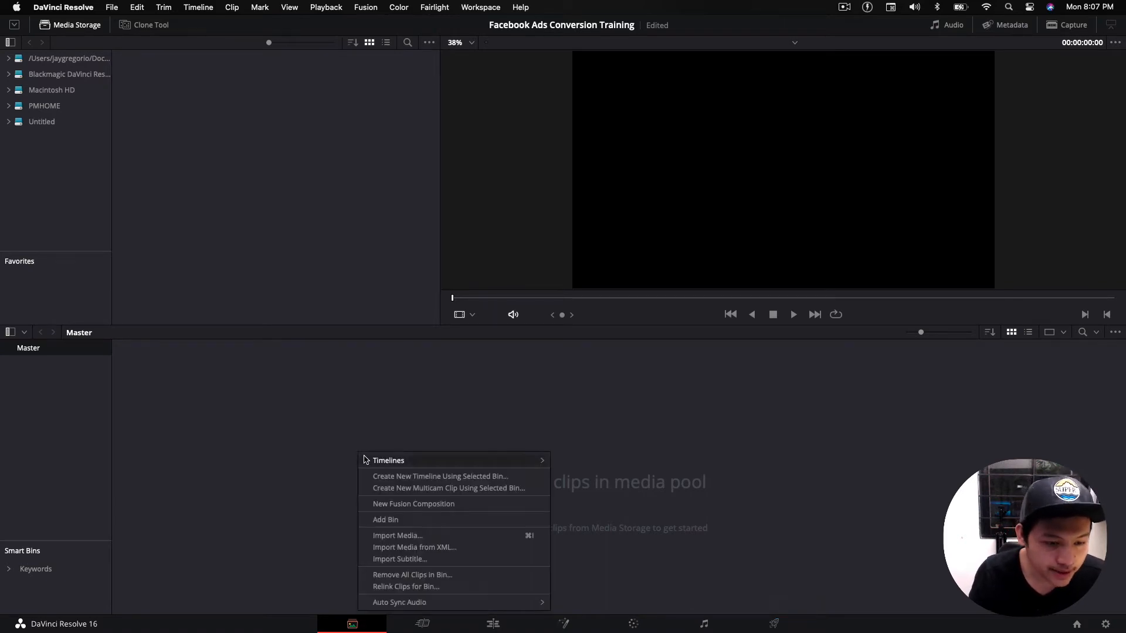
{"action": "left_click", "coordinate": [399, 537]}
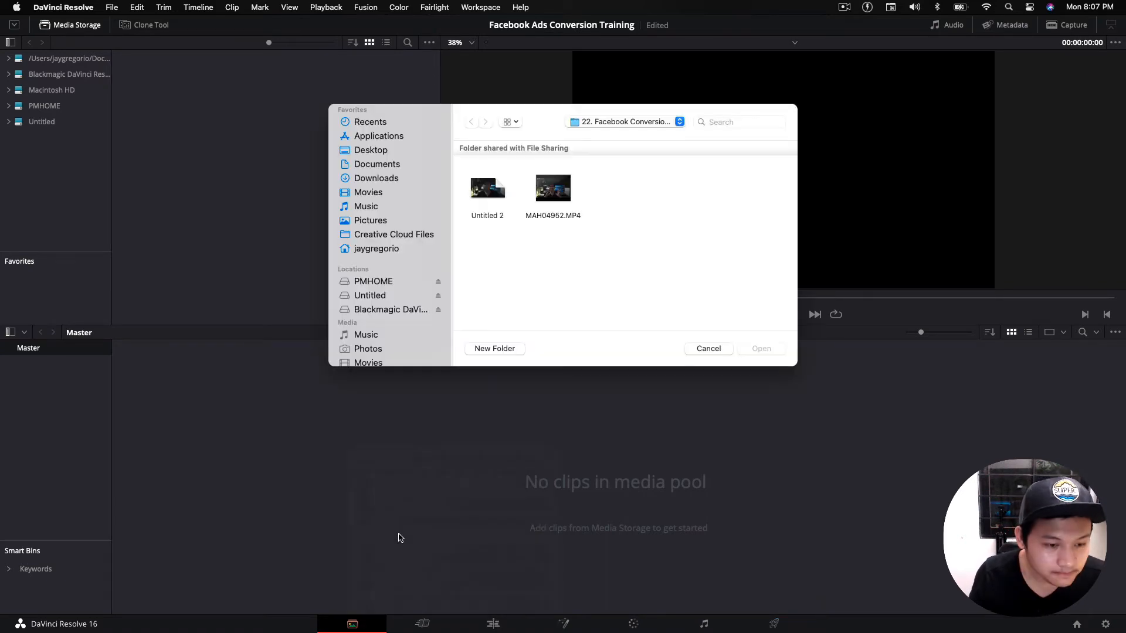
{"action": "left_click", "coordinate": [553, 200]}
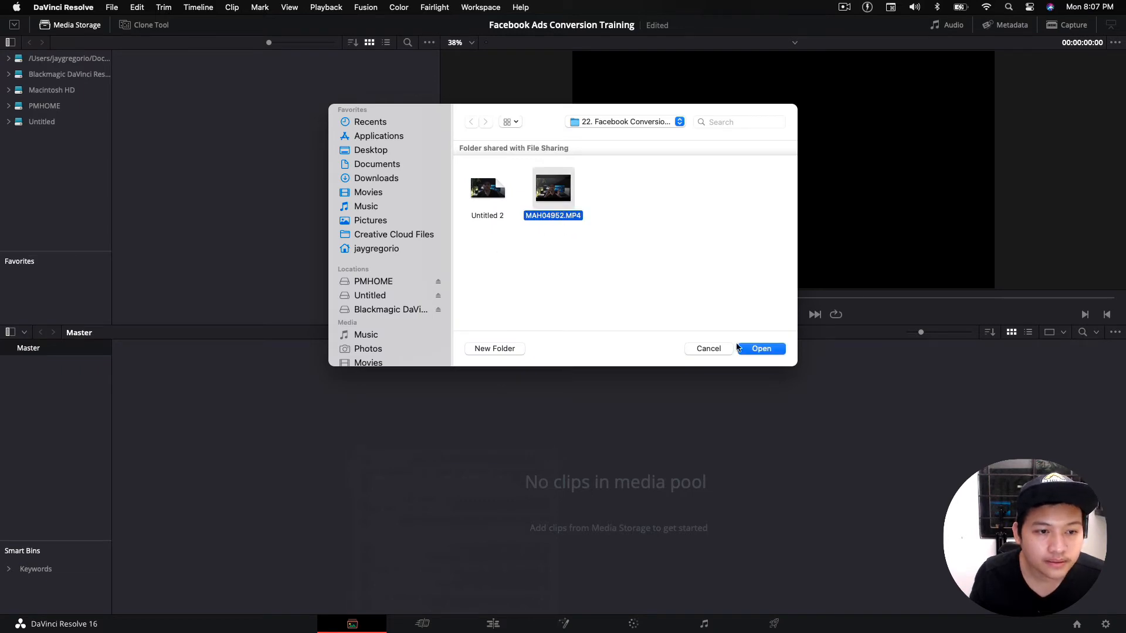
{"action": "left_click", "coordinate": [770, 351]}
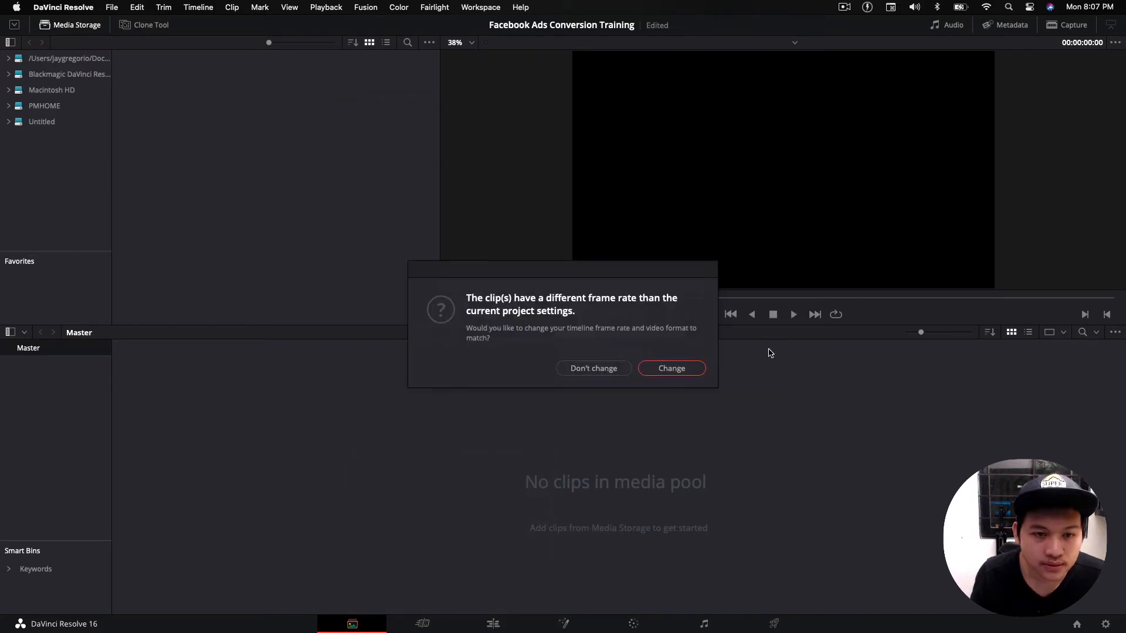
{"action": "left_click", "coordinate": [594, 369]}
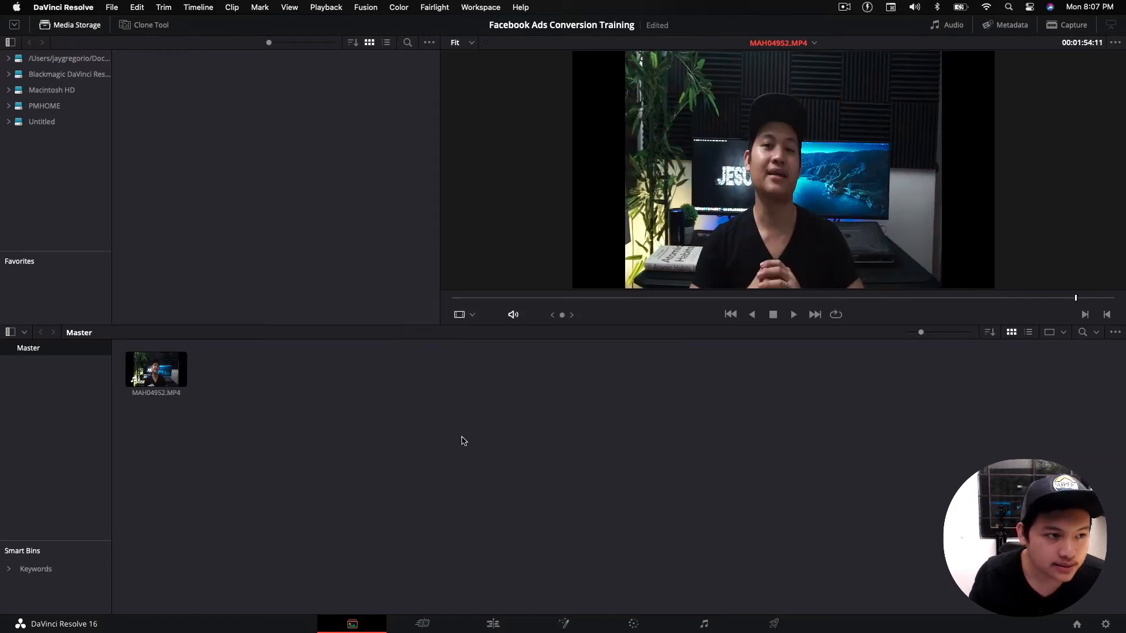
{"action": "left_click", "coordinate": [422, 624]}
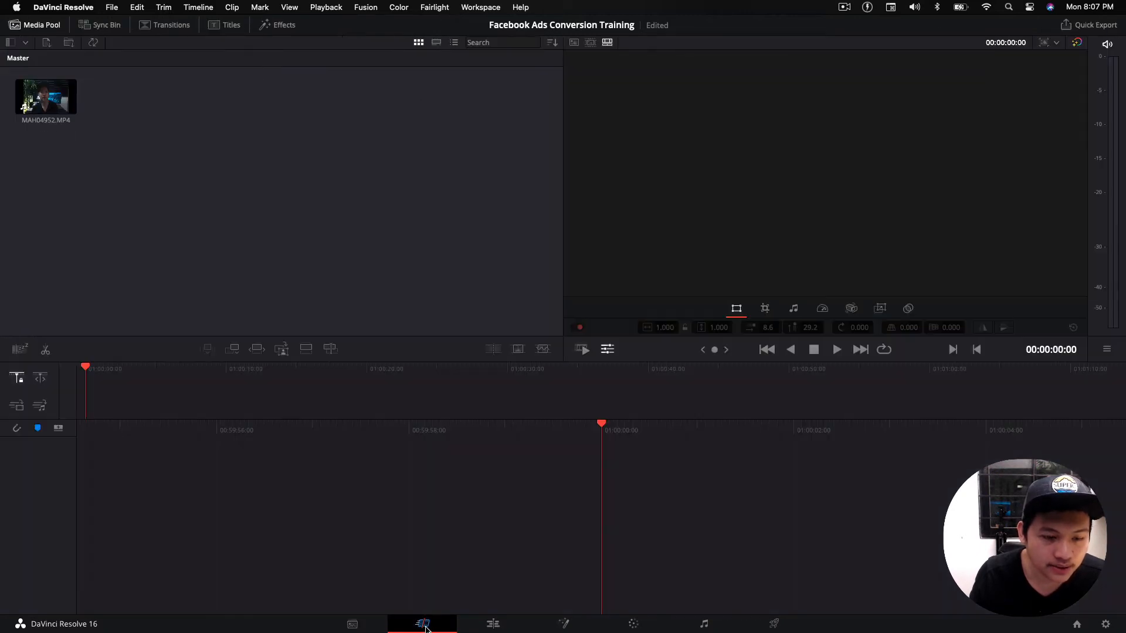
Add MAH04952.MP4 from the media pool to the empty timeline area, creating a new timeline
{"action": "left_click", "coordinate": [52, 91]}
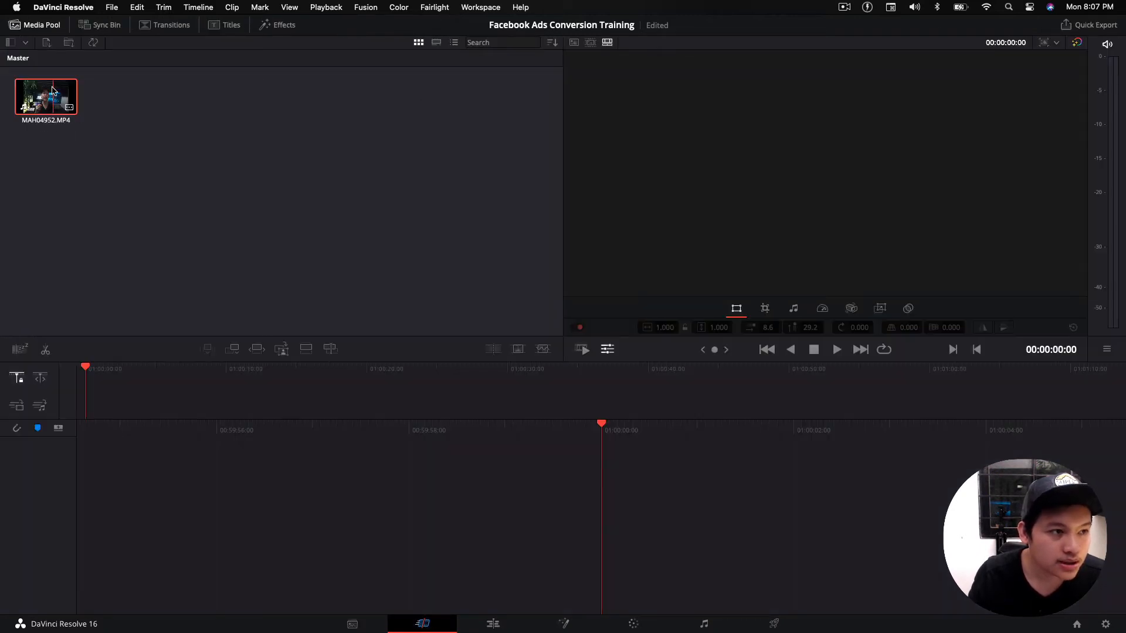
{"action": "right_click", "coordinate": [52, 91]}
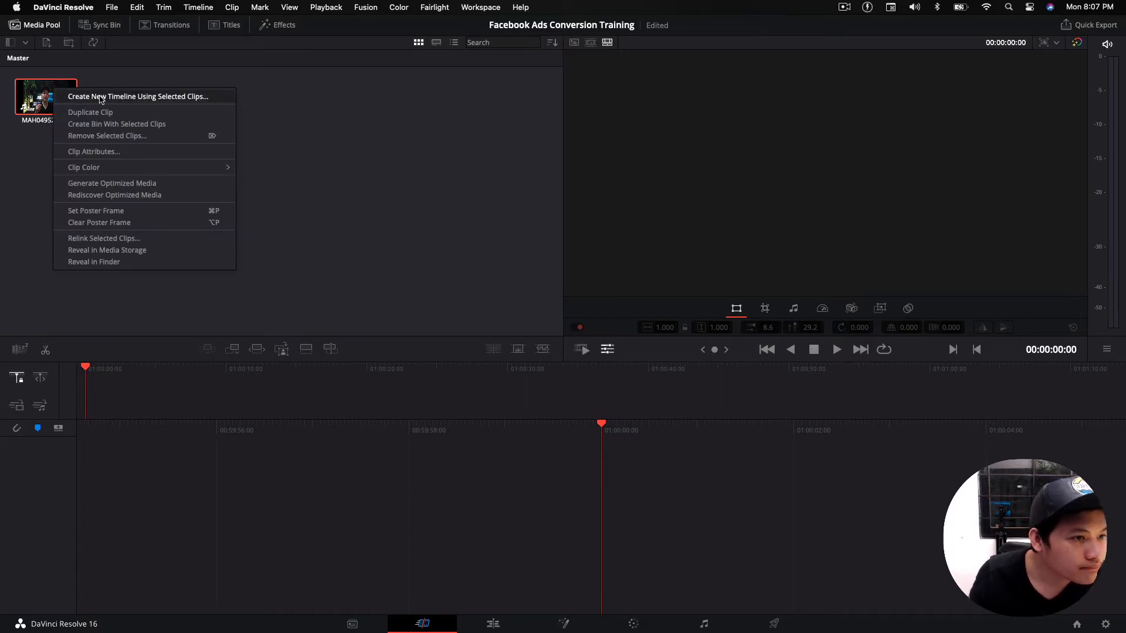
{"action": "left_click", "coordinate": [345, 116]}
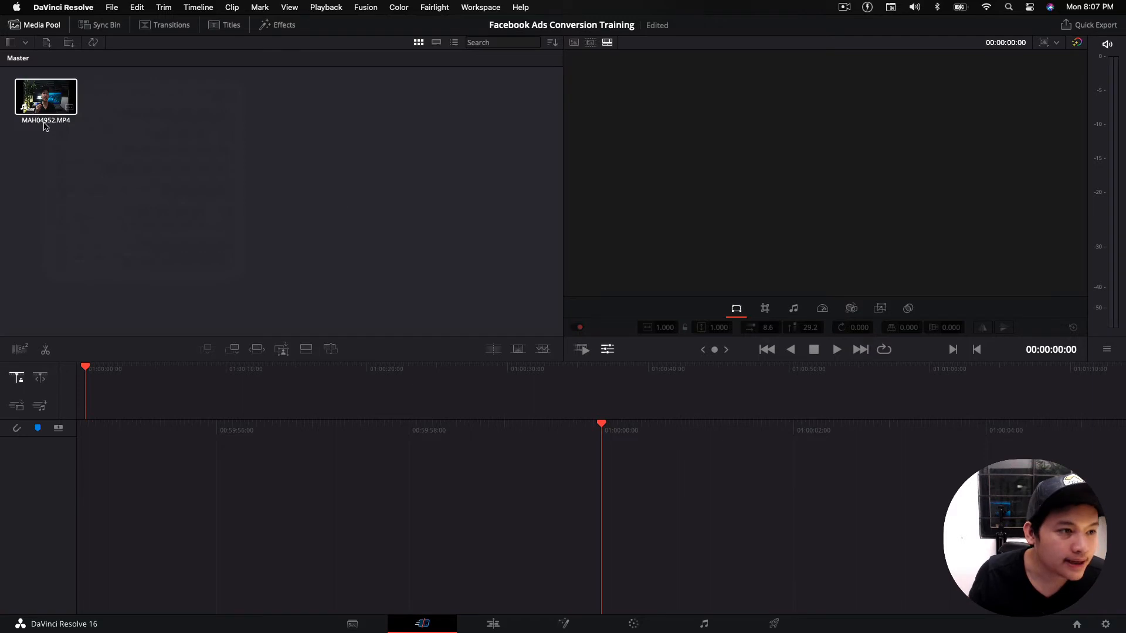
{"action": "left_click_drag", "start_coordinate": [41, 95], "coordinate": [257, 520]}
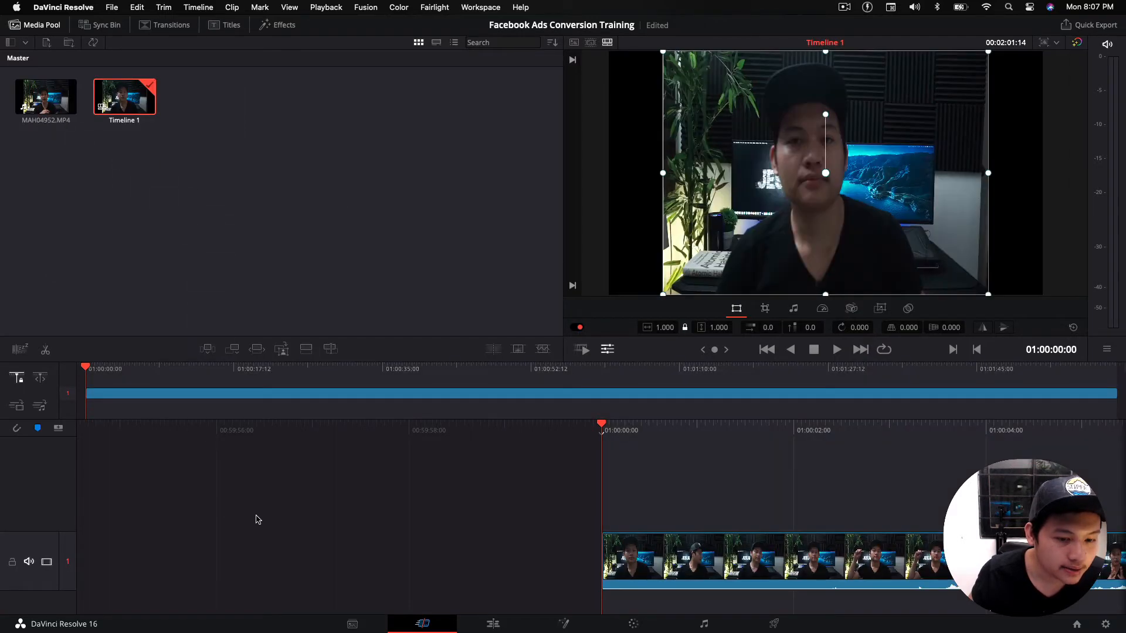
Play the clip's opening, then enlarge the picture to zoom 1.370 by 1.021 and move it to position -6.9, 7.8
{"action": "key", "text": "space"}
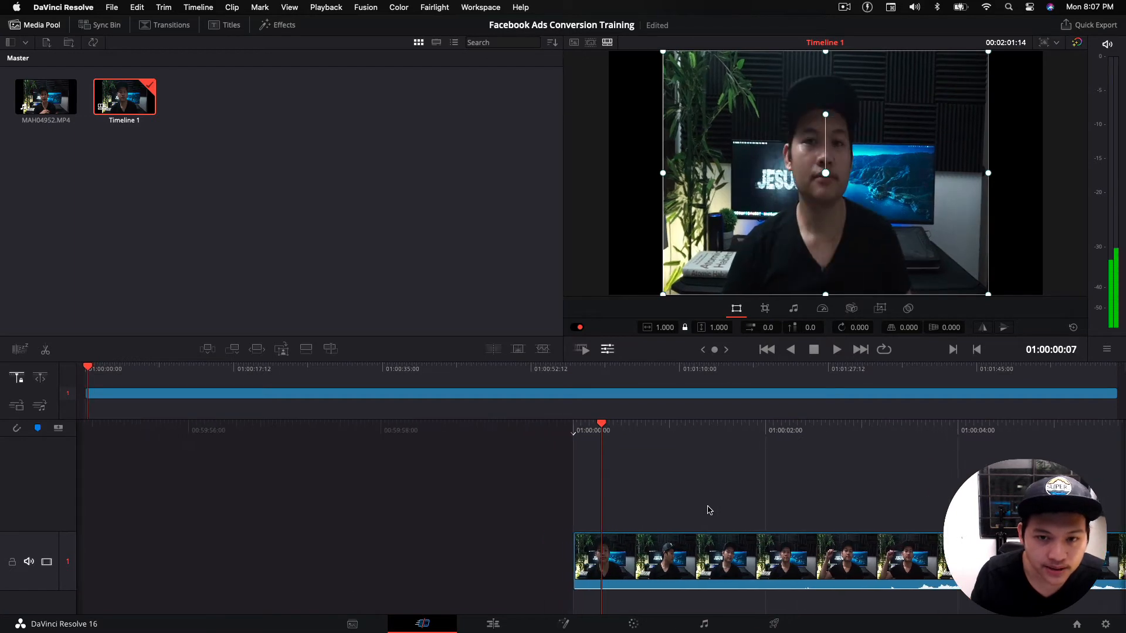
{"action": "key", "text": "space"}
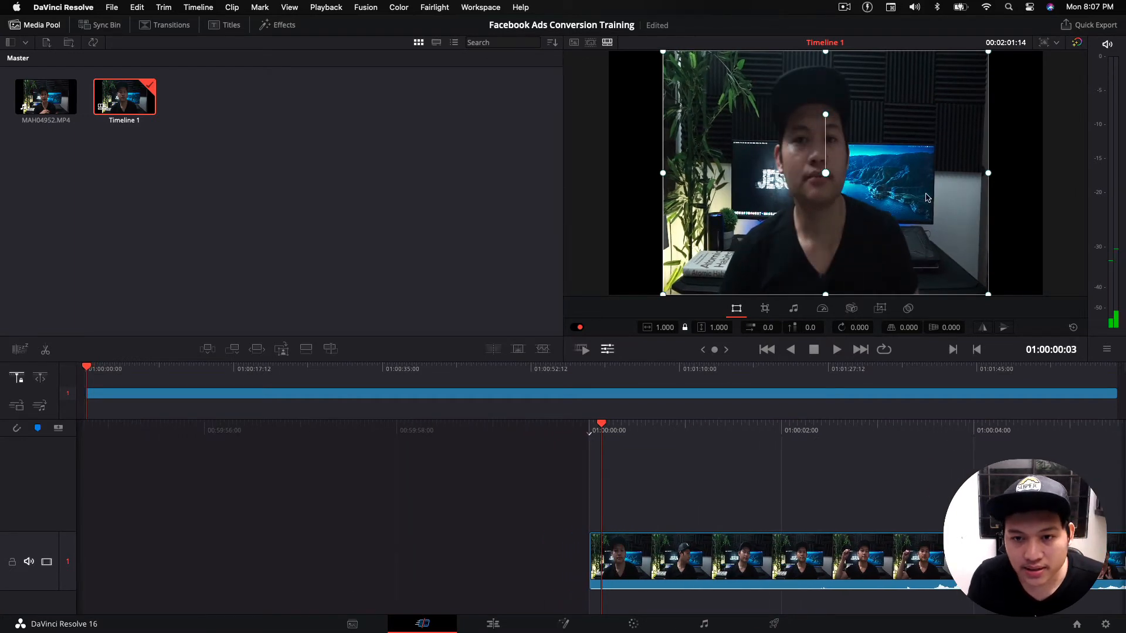
{"action": "left_click_drag", "start_coordinate": [989, 174], "coordinate": [1014, 173]}
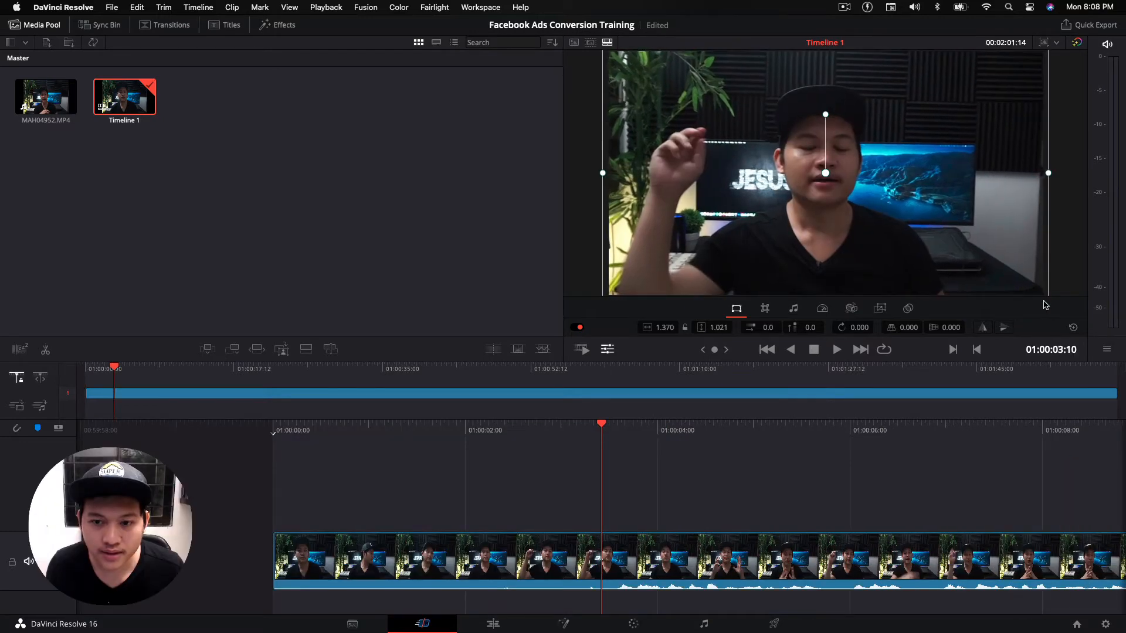
{"action": "left_click_drag", "start_coordinate": [903, 244], "coordinate": [901, 246]}
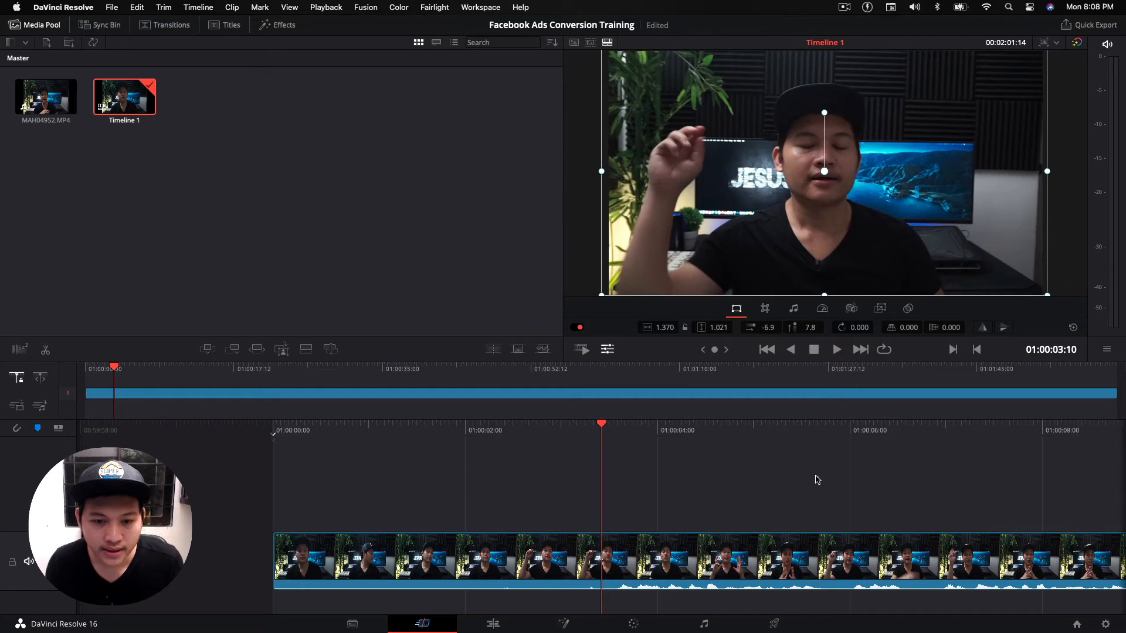
Split the clip at 01:00:03:14 and delete the part before the split
{"action": "left_click_drag", "start_coordinate": [602, 426], "coordinate": [774, 443]}
{"action": "scroll", "coordinate": [710, 449], "scroll_direction": "right", "scroll_amount": 5}
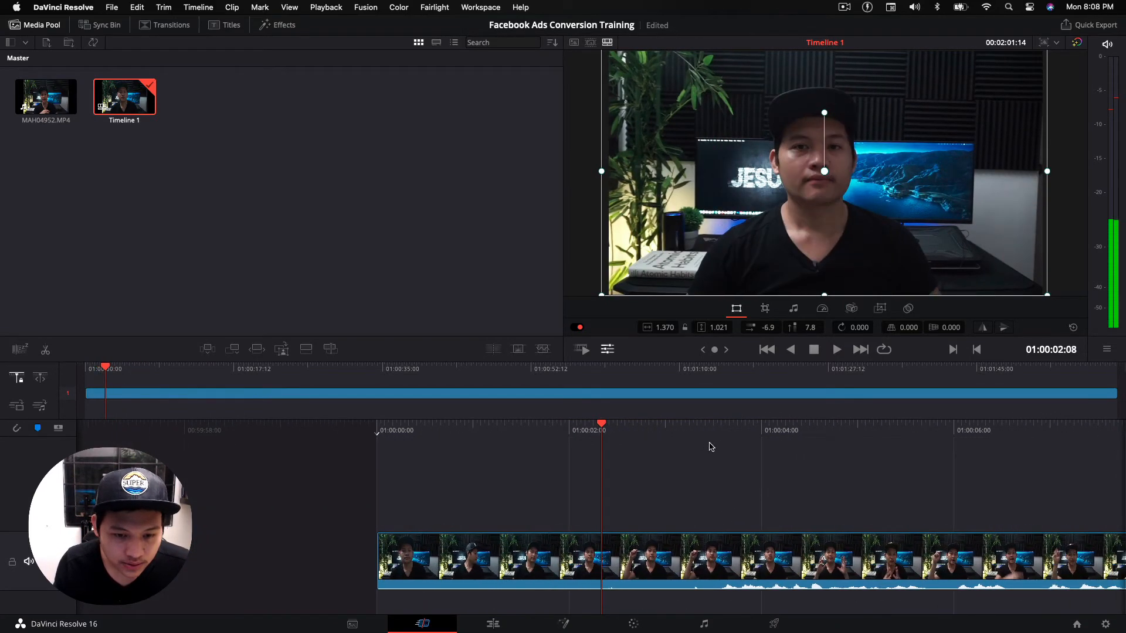
{"action": "scroll", "coordinate": [711, 447], "scroll_direction": "left", "scroll_amount": 1}
{"action": "scroll", "coordinate": [711, 447], "scroll_direction": "left", "scroll_amount": 4}
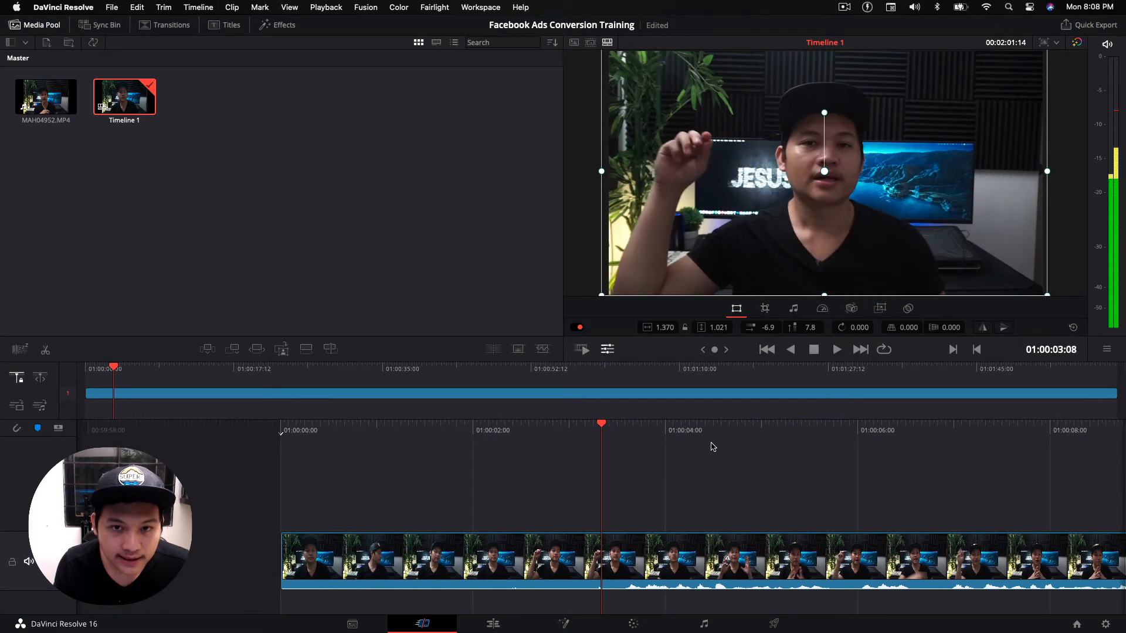
{"action": "scroll", "coordinate": [628, 426], "scroll_direction": "left", "scroll_amount": 2}
{"action": "left_click_drag", "start_coordinate": [628, 426], "coordinate": [551, 450]}
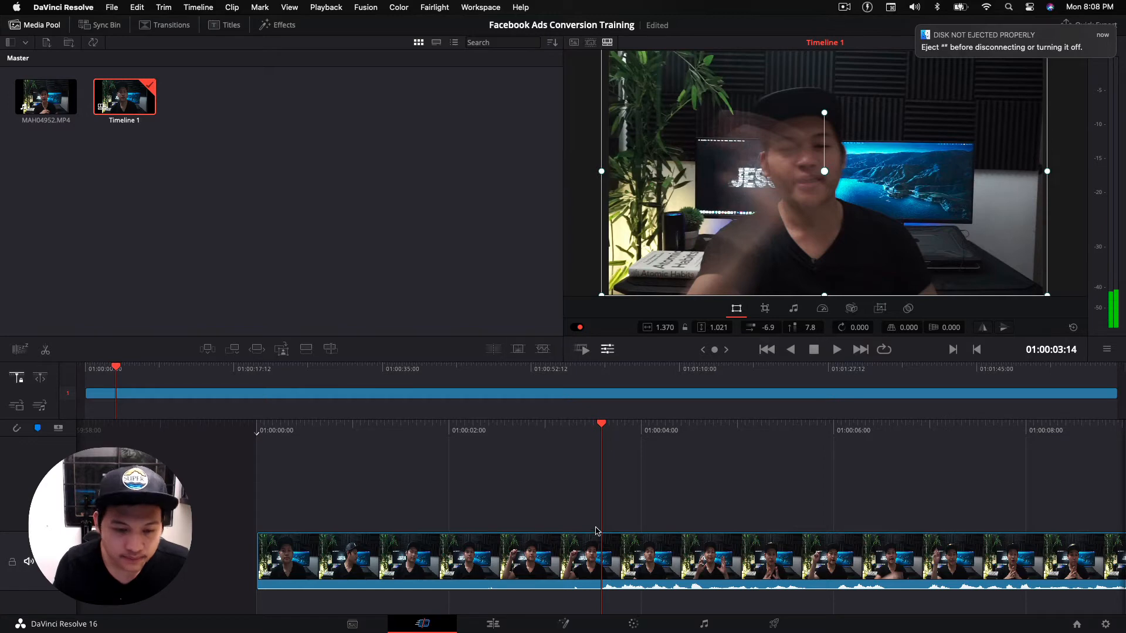
{"action": "left_click", "coordinate": [578, 549]}
{"action": "left_click", "coordinate": [668, 452]}
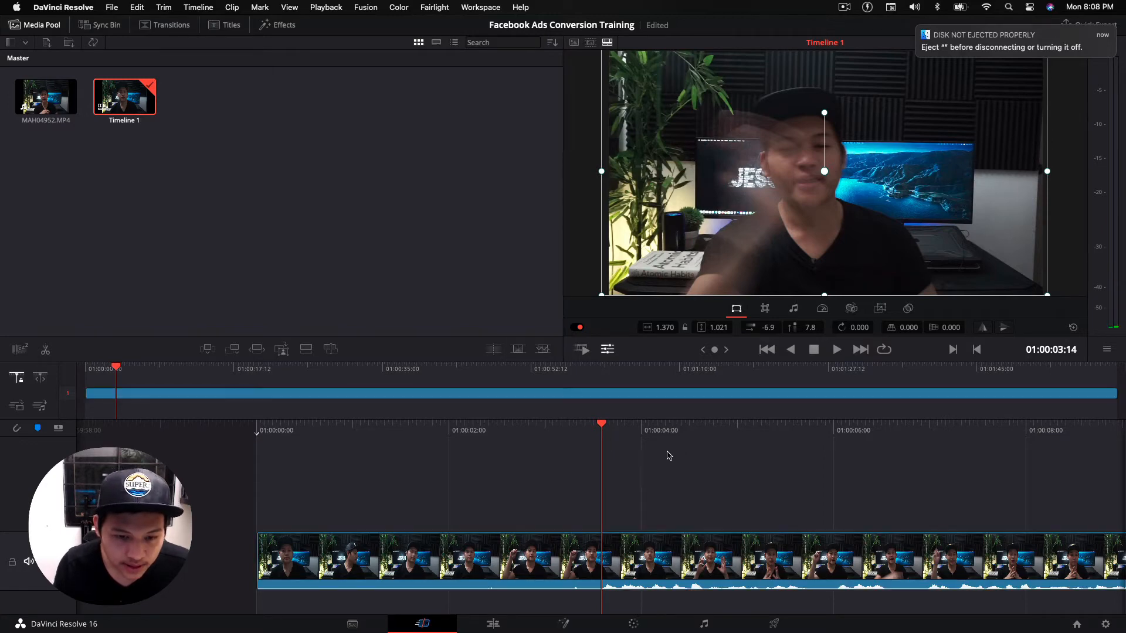
{"action": "left_click", "coordinate": [571, 555]}
{"action": "right_click", "coordinate": [572, 555]}
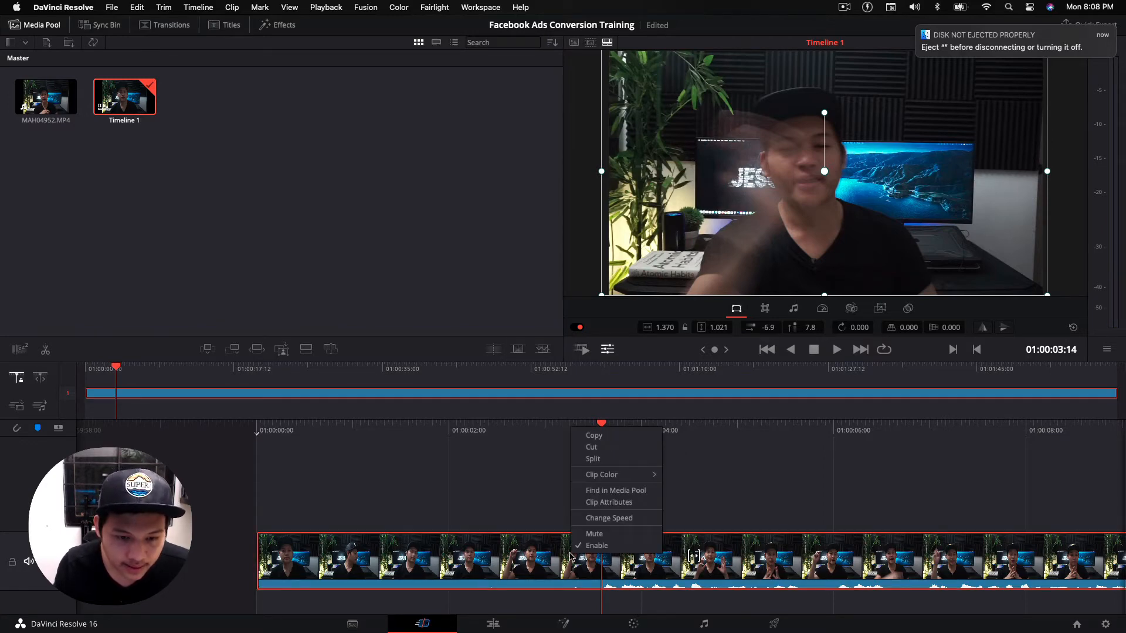
{"action": "left_click", "coordinate": [593, 460]}
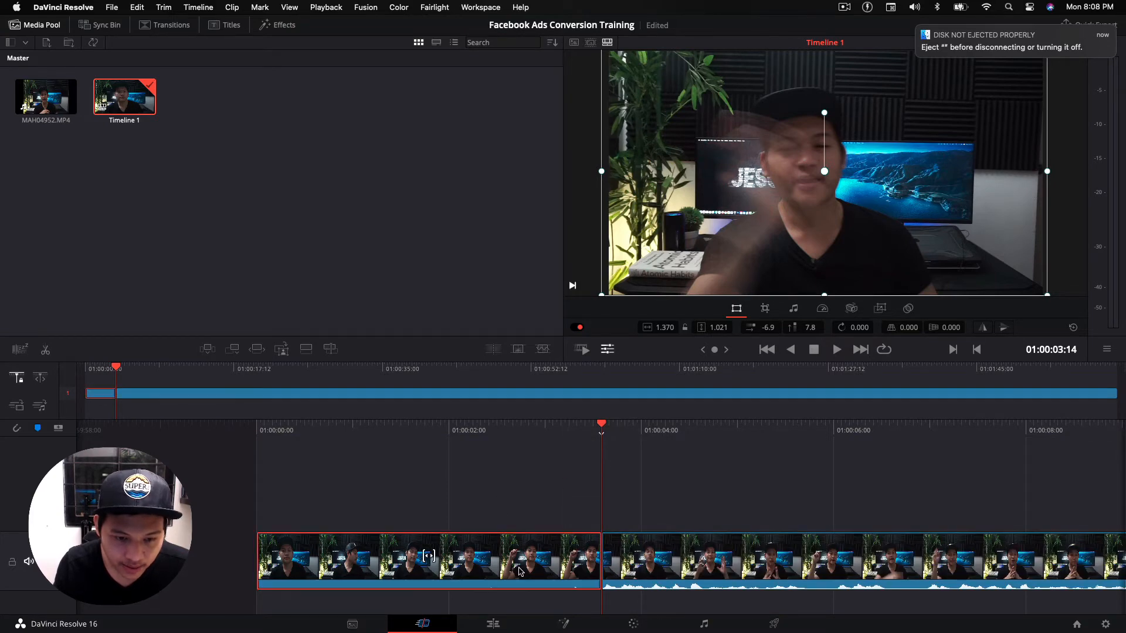
{"action": "key", "text": "Delete"}
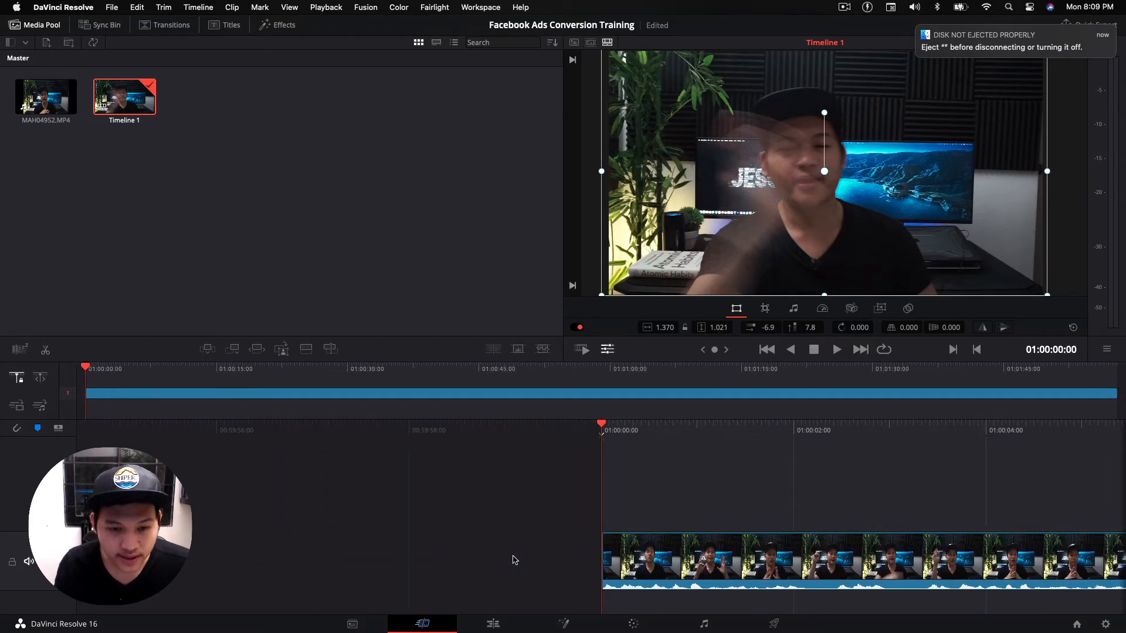
Play back the trimmed timeline to about 01:00:09:23 and dismiss the disk ejection notification
{"action": "key", "text": "space"}
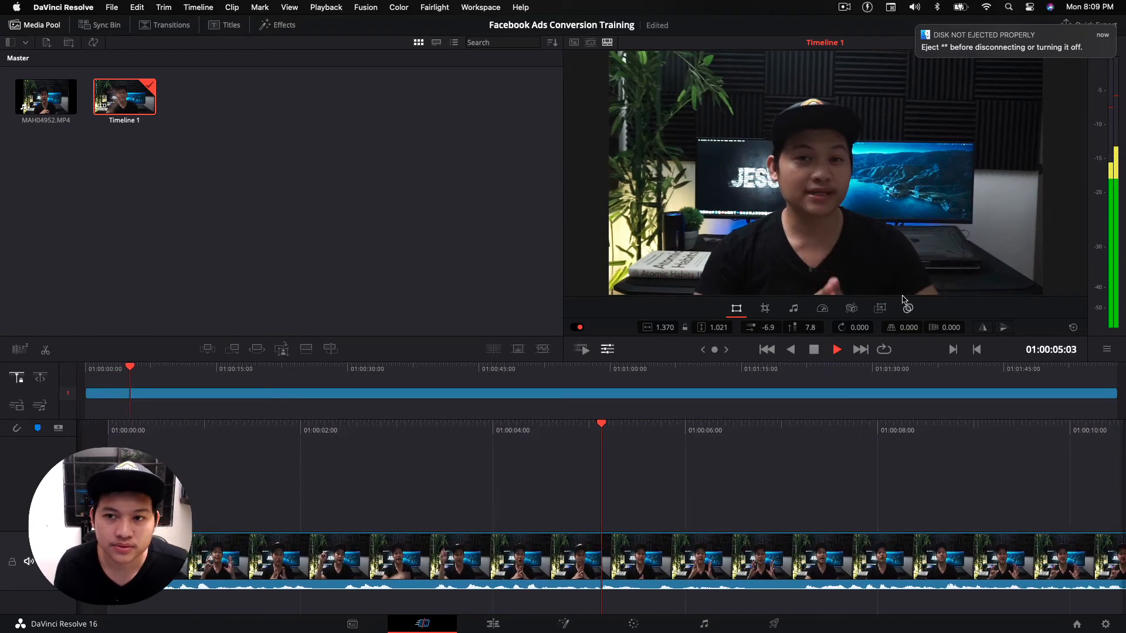
{"action": "key", "text": "space"}
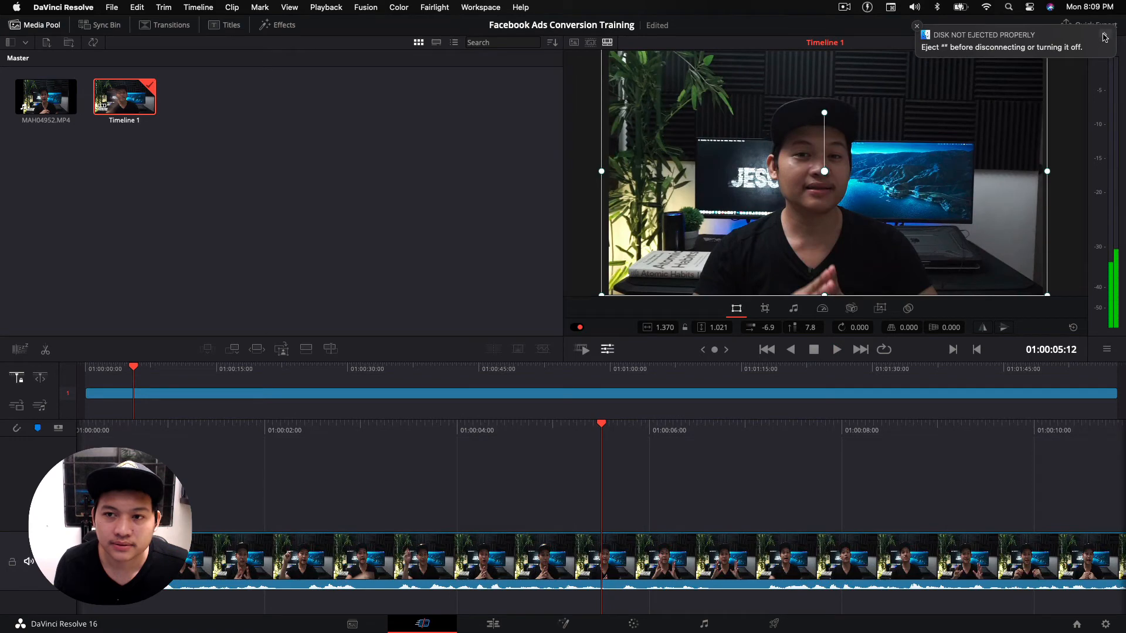
{"action": "mouse_move", "coordinate": [1107, 39]}
{"action": "left_click", "coordinate": [917, 27]}
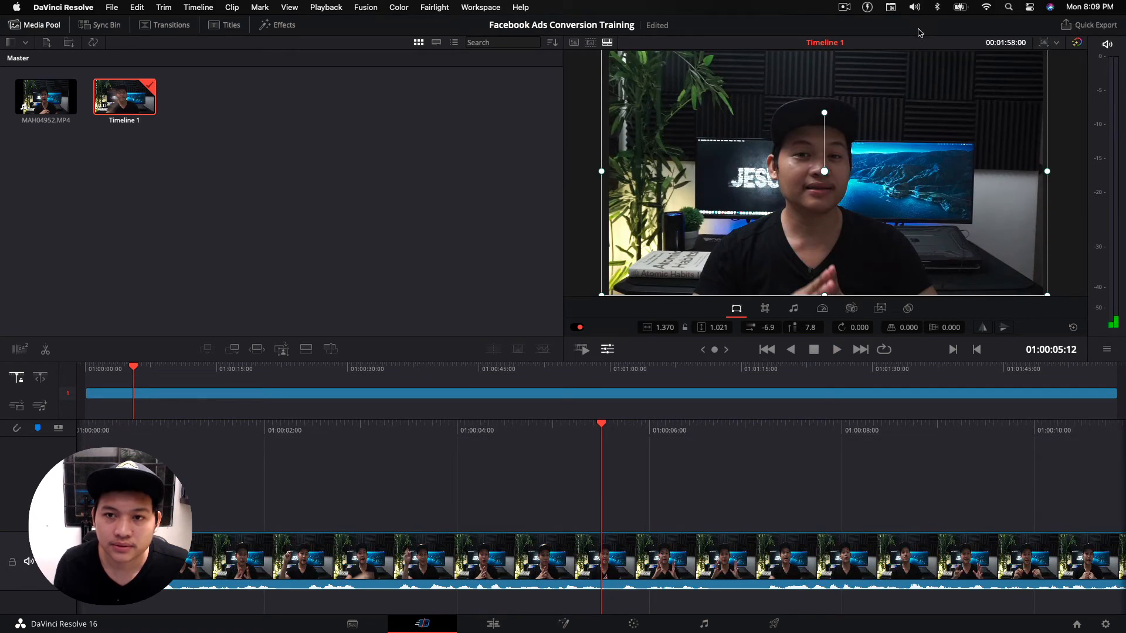
{"action": "key", "text": "space"}
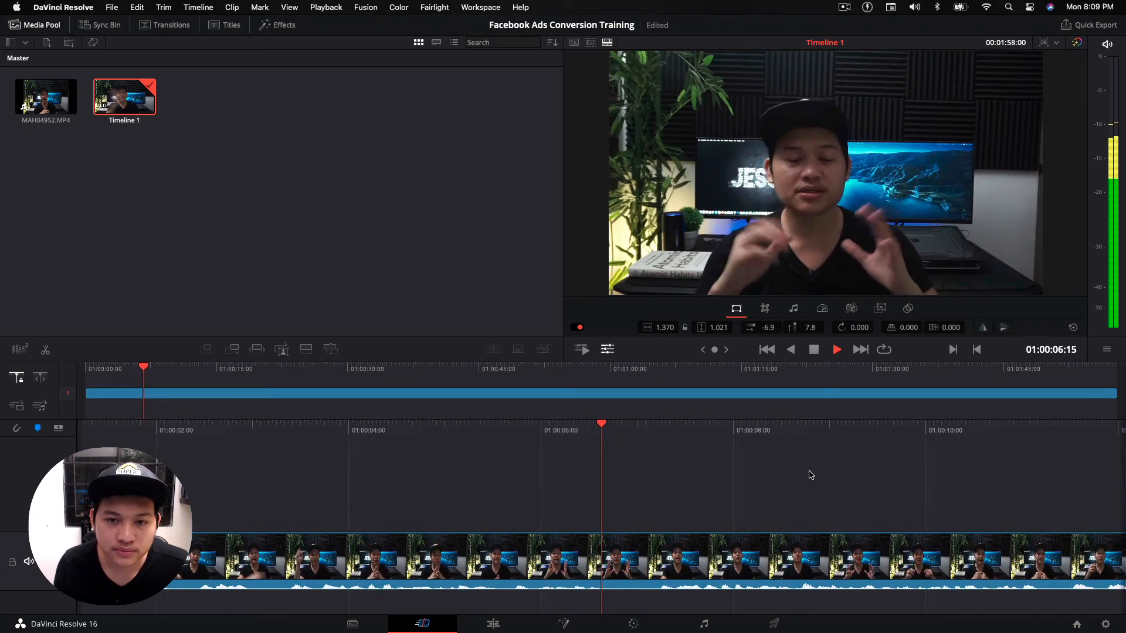
{"action": "key", "text": "space"}
{"action": "right_click", "coordinate": [775, 464]}
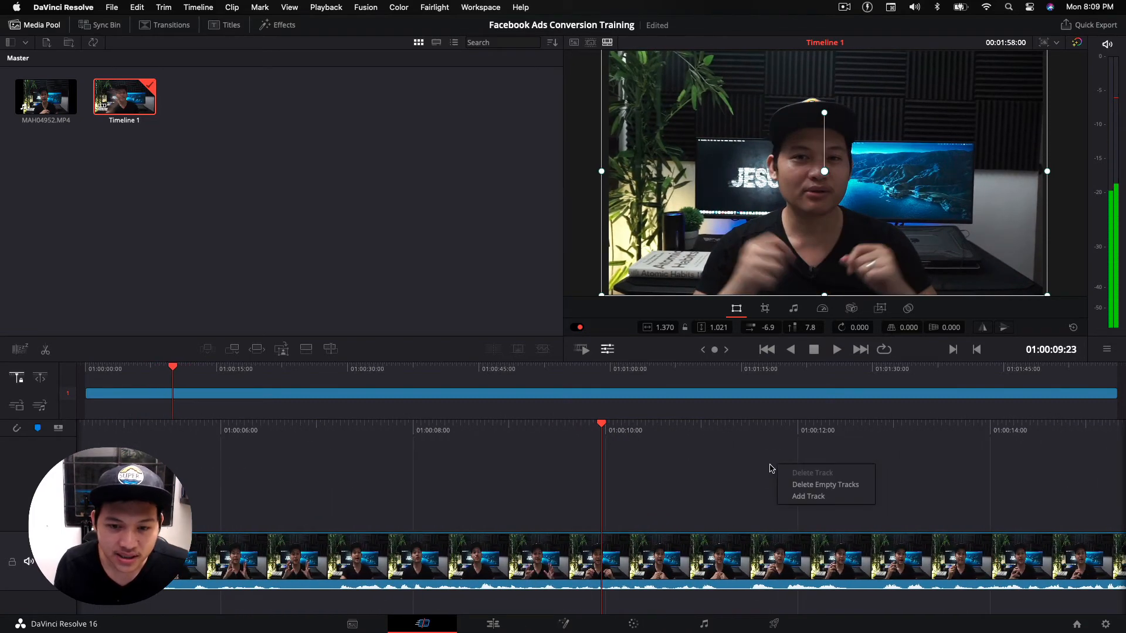
Raise the clip's audio volume using the viewer's audio control
{"action": "left_click", "coordinate": [765, 309]}
{"action": "left_click", "coordinate": [791, 309]}
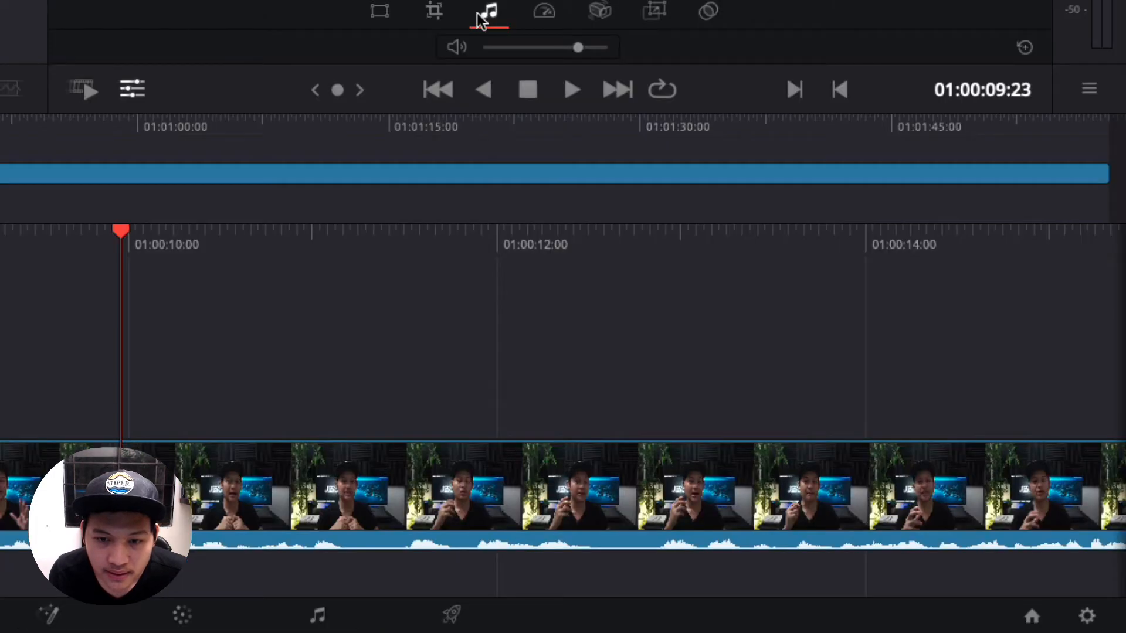
{"action": "left_click_drag", "start_coordinate": [576, 50], "coordinate": [582, 87]}
Examine the clip's Speed, Lens Correction, Stabilizer, Dynamic Zoom and Composite controls
{"action": "left_click", "coordinate": [546, 14]}
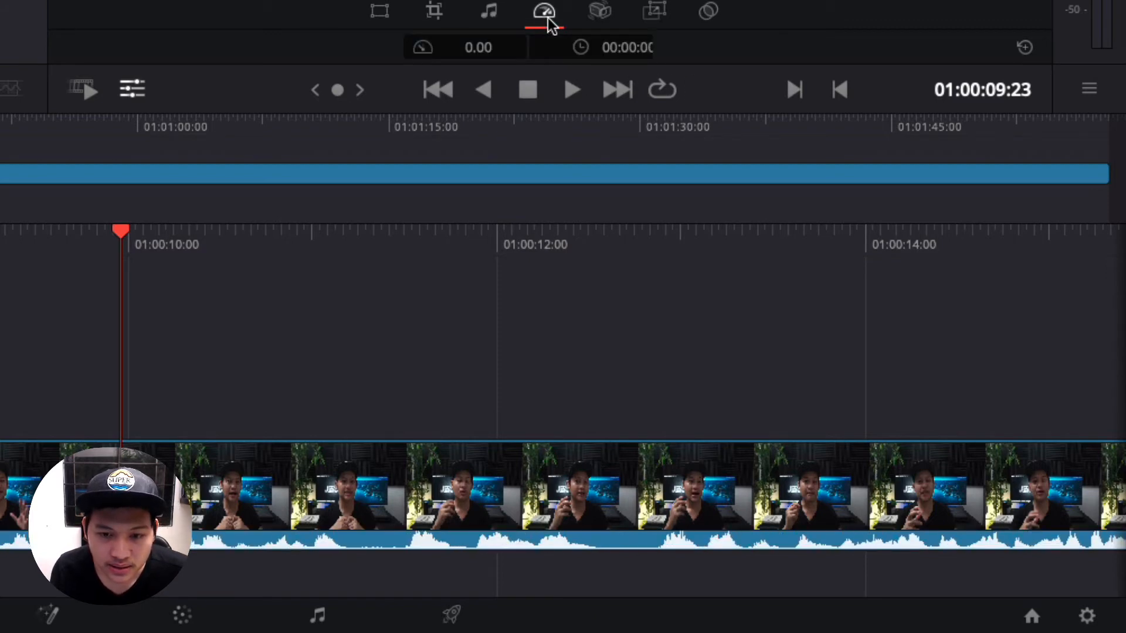
{"action": "left_click", "coordinate": [599, 11]}
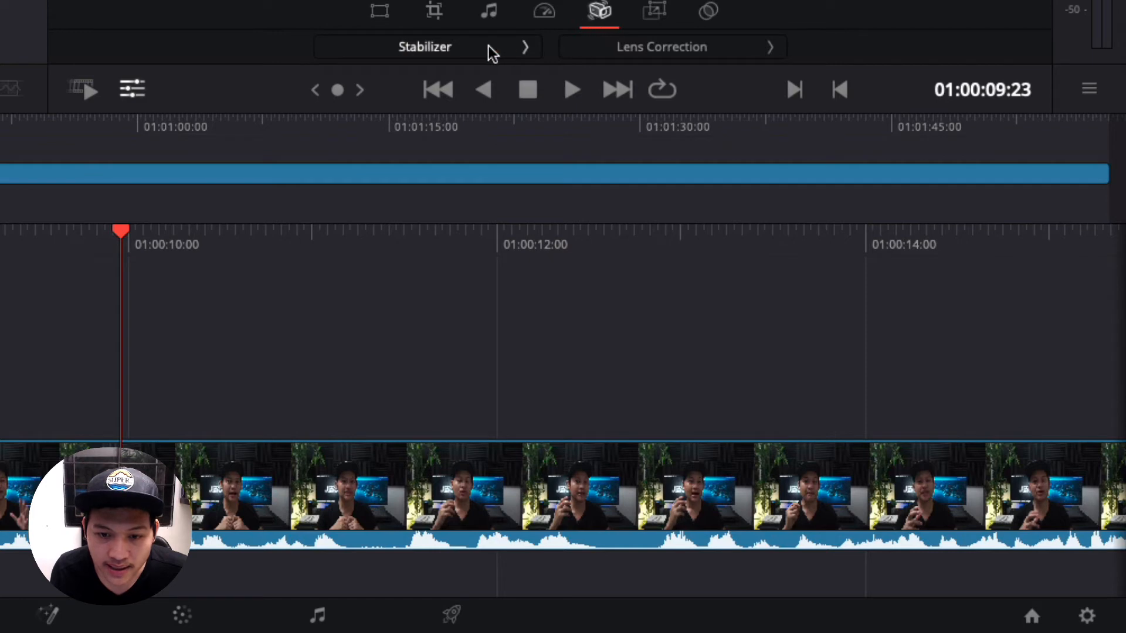
{"action": "left_click", "coordinate": [645, 49]}
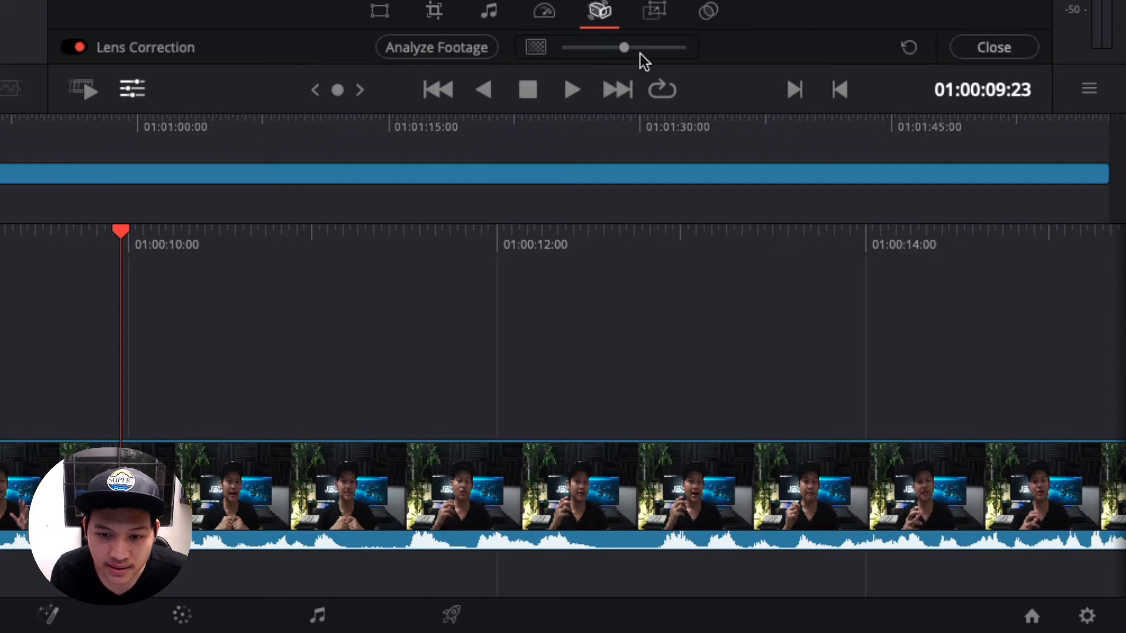
{"action": "left_click", "coordinate": [989, 59]}
{"action": "left_click", "coordinate": [437, 55]}
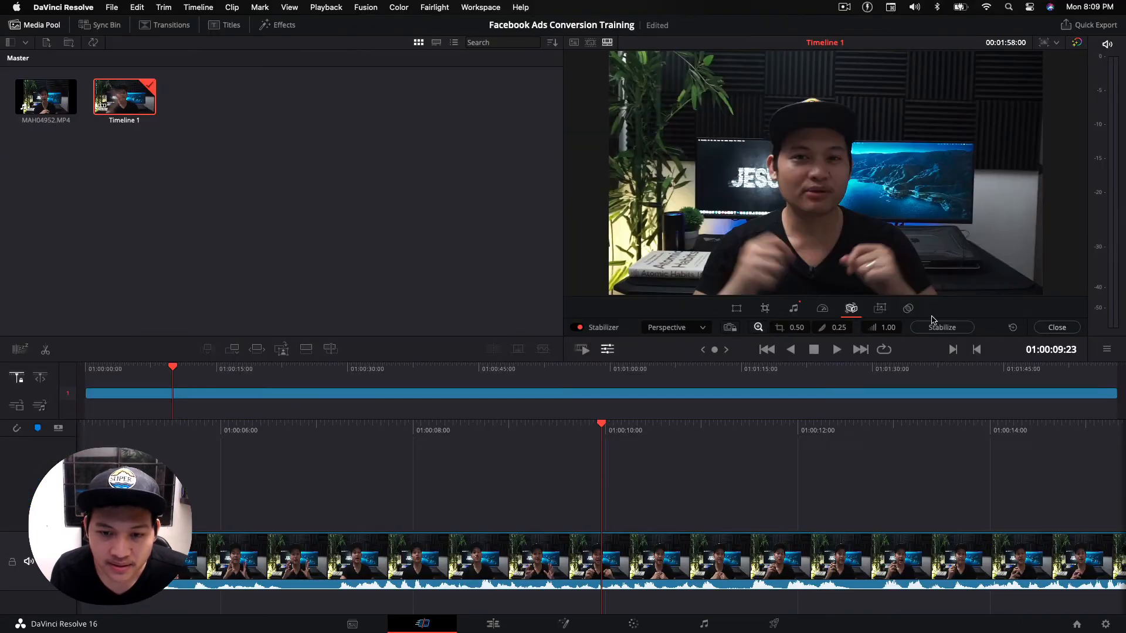
{"action": "left_click", "coordinate": [881, 310]}
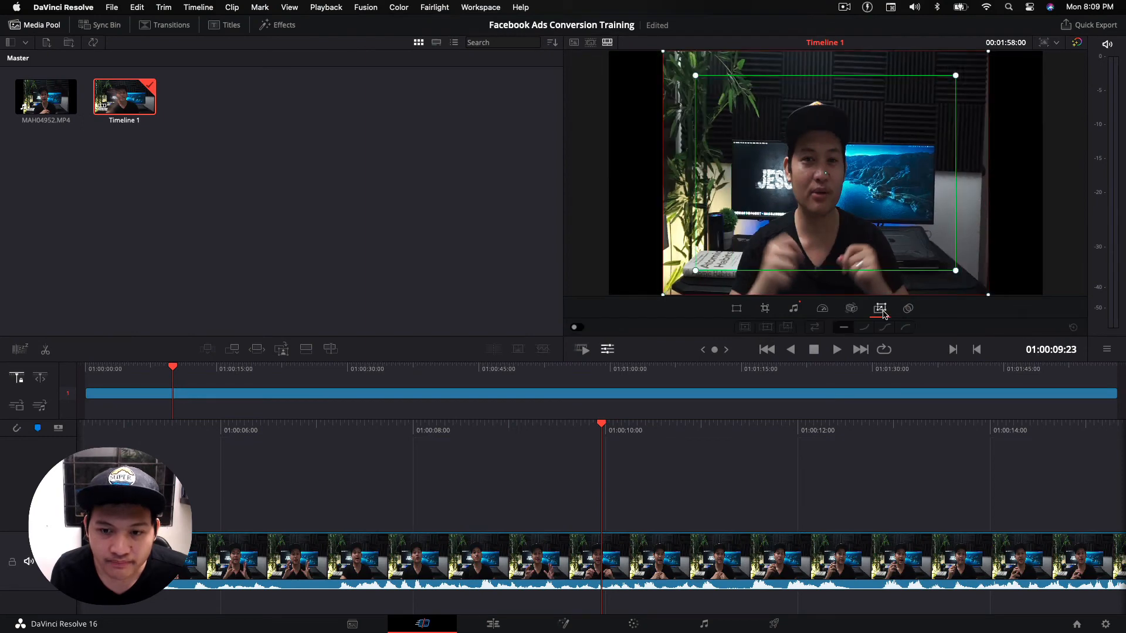
{"action": "left_click", "coordinate": [907, 310]}
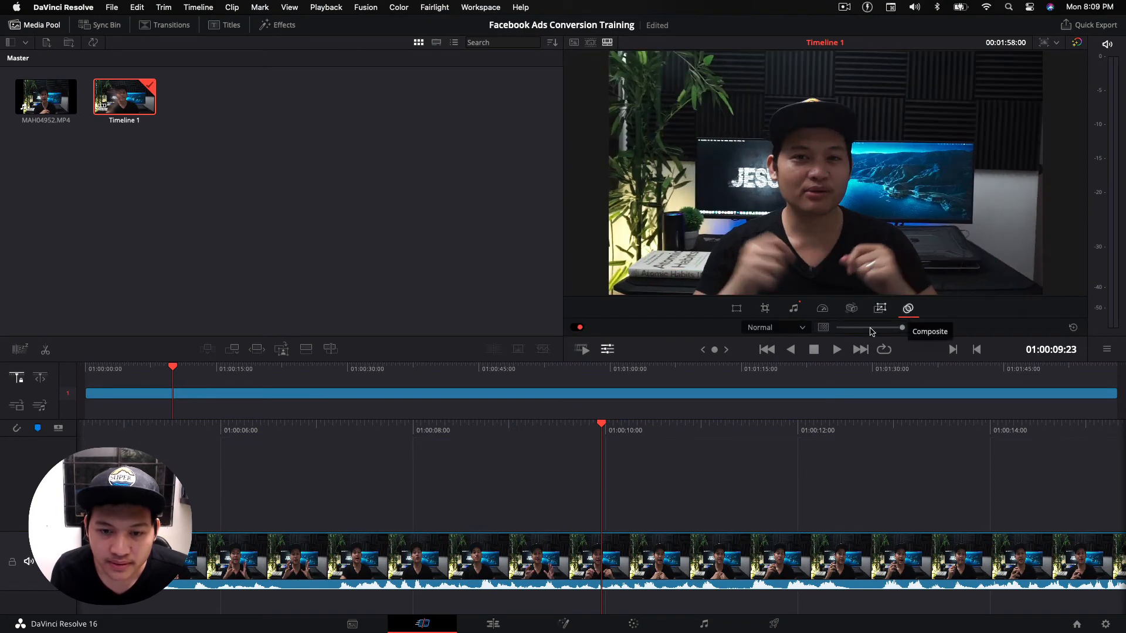
Scrub back to about 01:00:01:22 with the timeline clip selected, reviewing its available commands, including Split, on the way
{"action": "scroll", "coordinate": [682, 483], "scroll_direction": "right", "scroll_amount": 3}
{"action": "scroll", "coordinate": [682, 483], "scroll_direction": "left", "scroll_amount": 8}
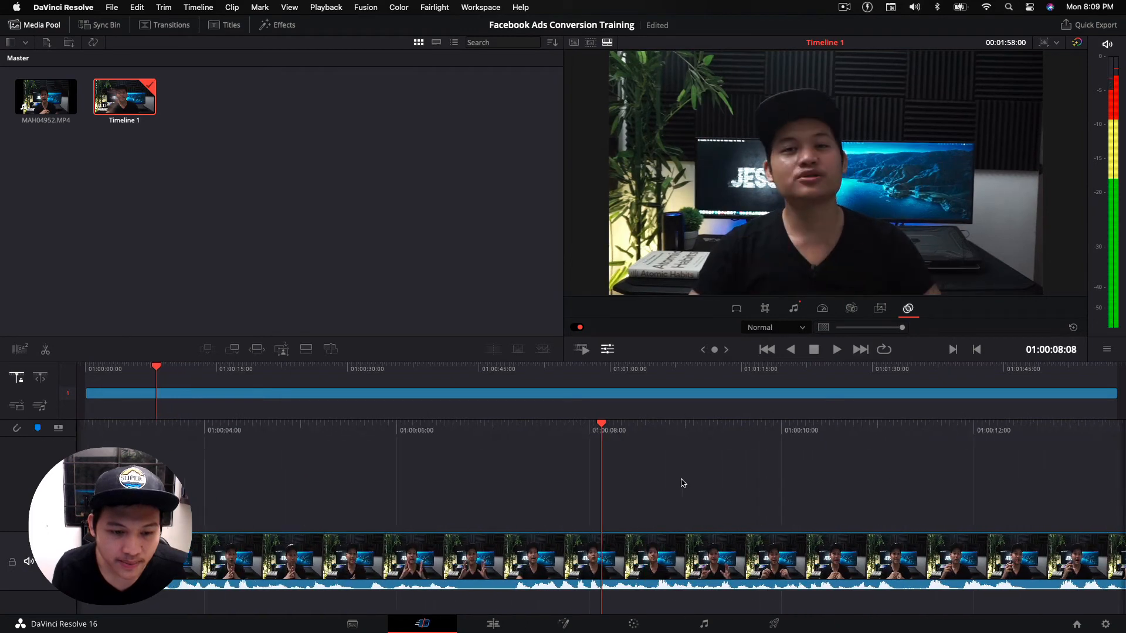
{"action": "left_click", "coordinate": [545, 567]}
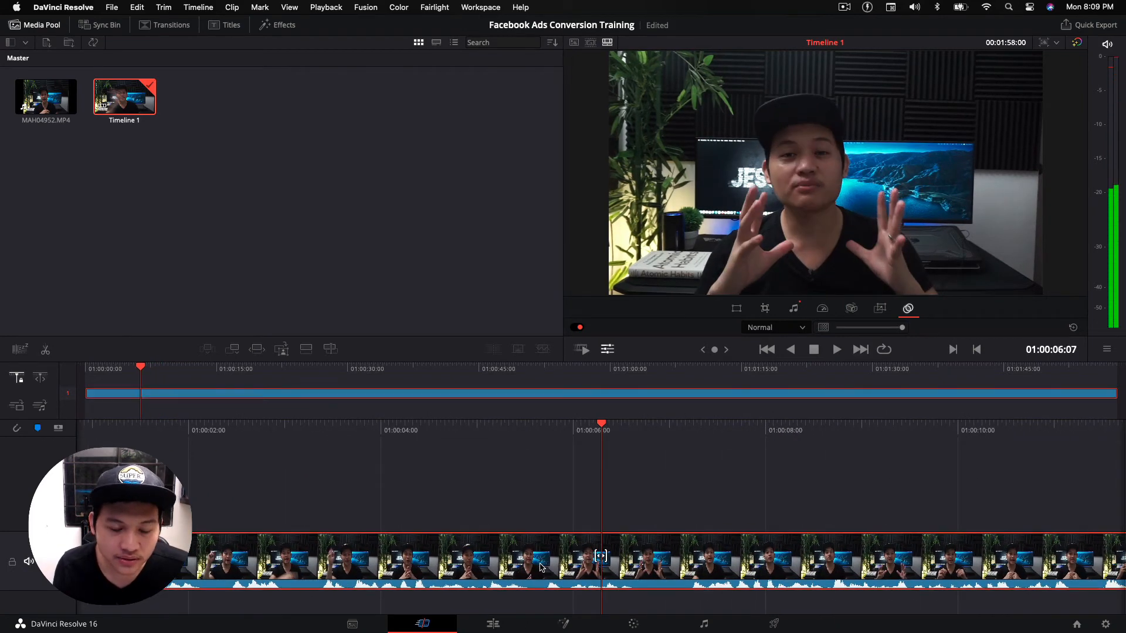
{"action": "scroll", "coordinate": [542, 567], "scroll_direction": "left", "scroll_amount": 2}
{"action": "scroll", "coordinate": [542, 568], "scroll_direction": "left", "scroll_amount": 8}
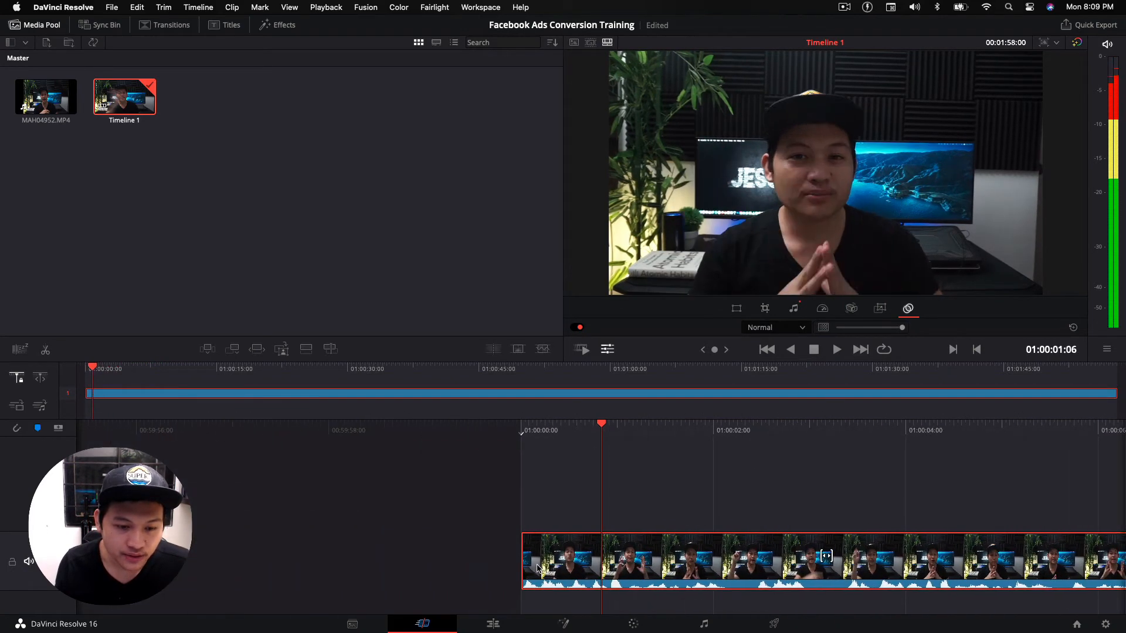
{"action": "right_click", "coordinate": [606, 561]}
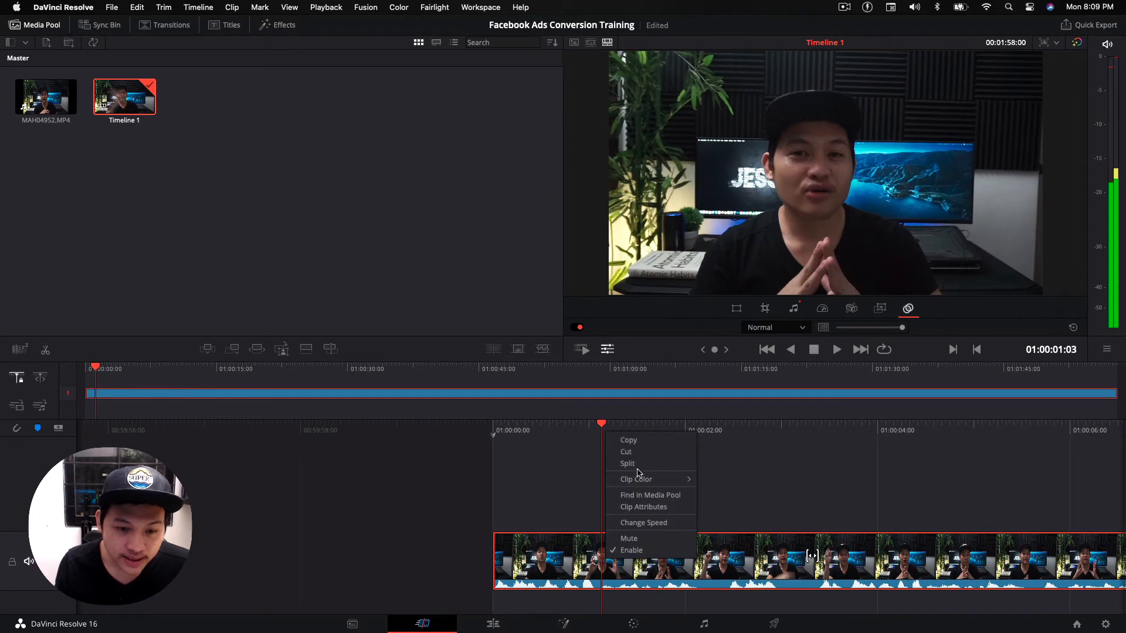
{"action": "left_click", "coordinate": [638, 469]}
{"action": "scroll", "coordinate": [673, 528], "scroll_direction": "right", "scroll_amount": 2}
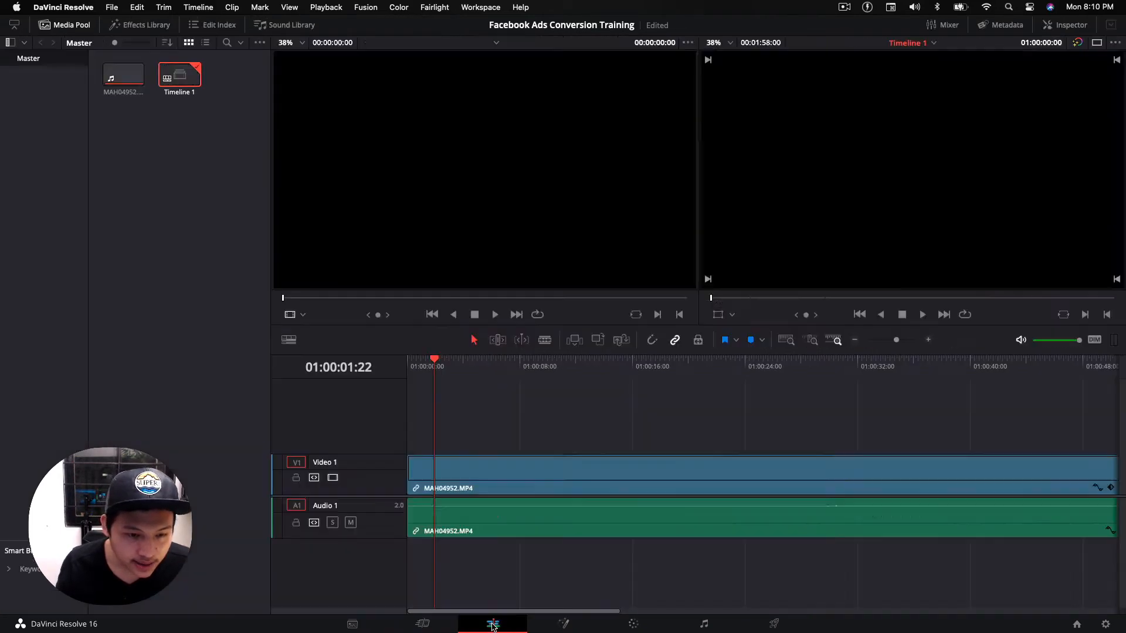
Compare the timeline on the Cut and Edit pages, ending on the Edit page
{"action": "left_click", "coordinate": [493, 623]}
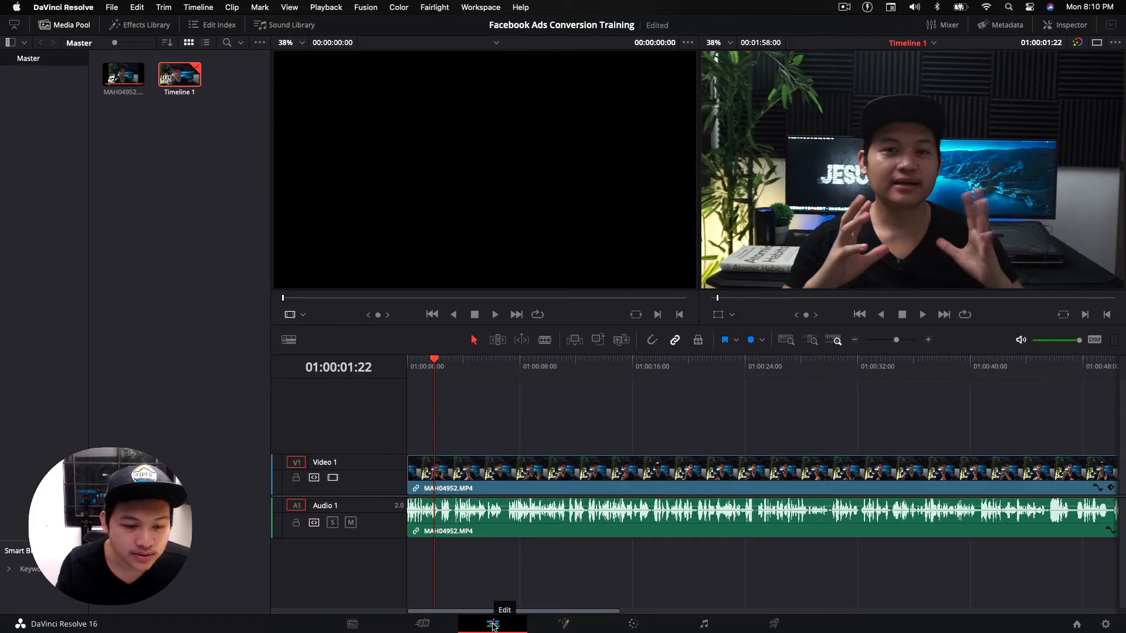
{"action": "left_click", "coordinate": [427, 625]}
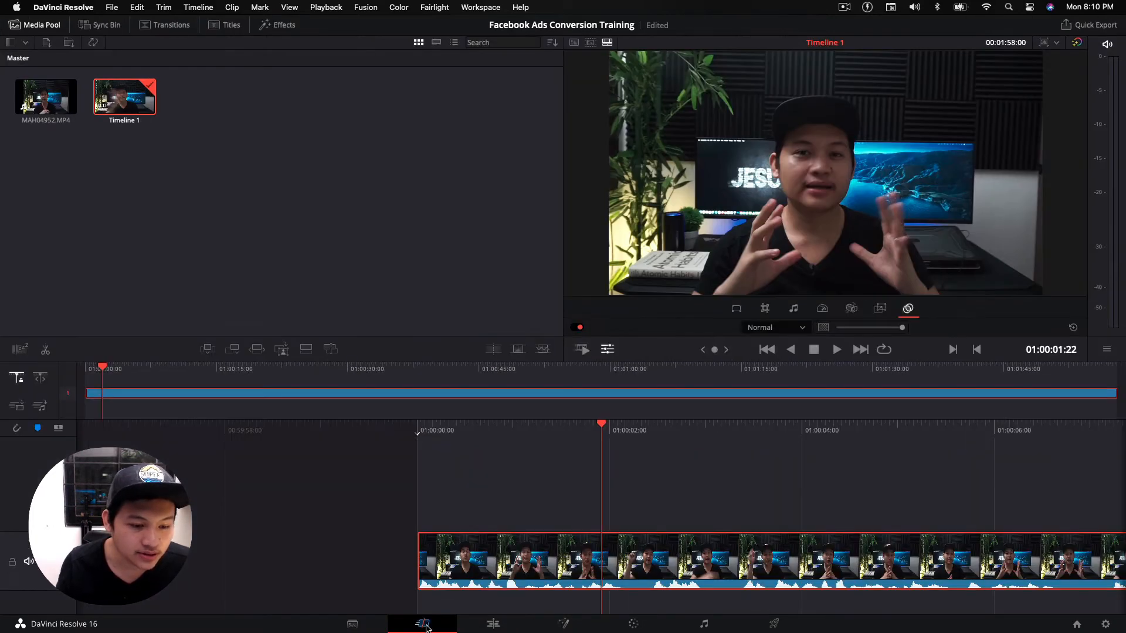
{"action": "left_click", "coordinate": [493, 627]}
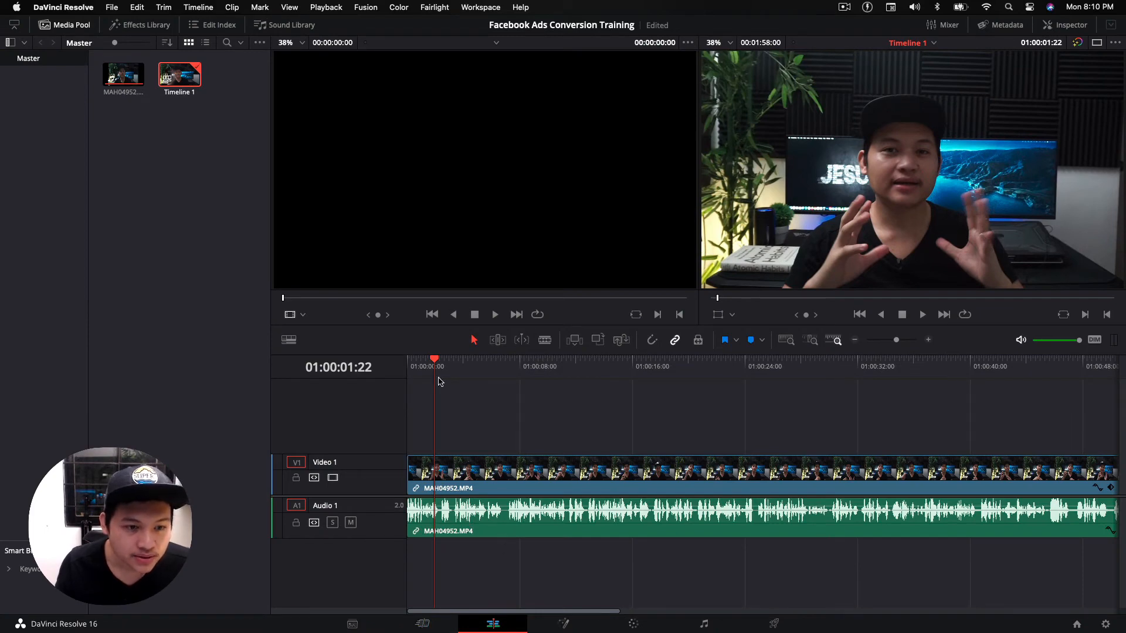
Scrub the timeline forward to about 01:00:08:16 and back to 01:00:04:21, checking the full frame in the viewer
{"action": "left_click_drag", "start_coordinate": [437, 364], "coordinate": [530, 375]}
{"action": "scroll", "coordinate": [878, 142], "scroll_direction": "down", "scroll_amount": 3}
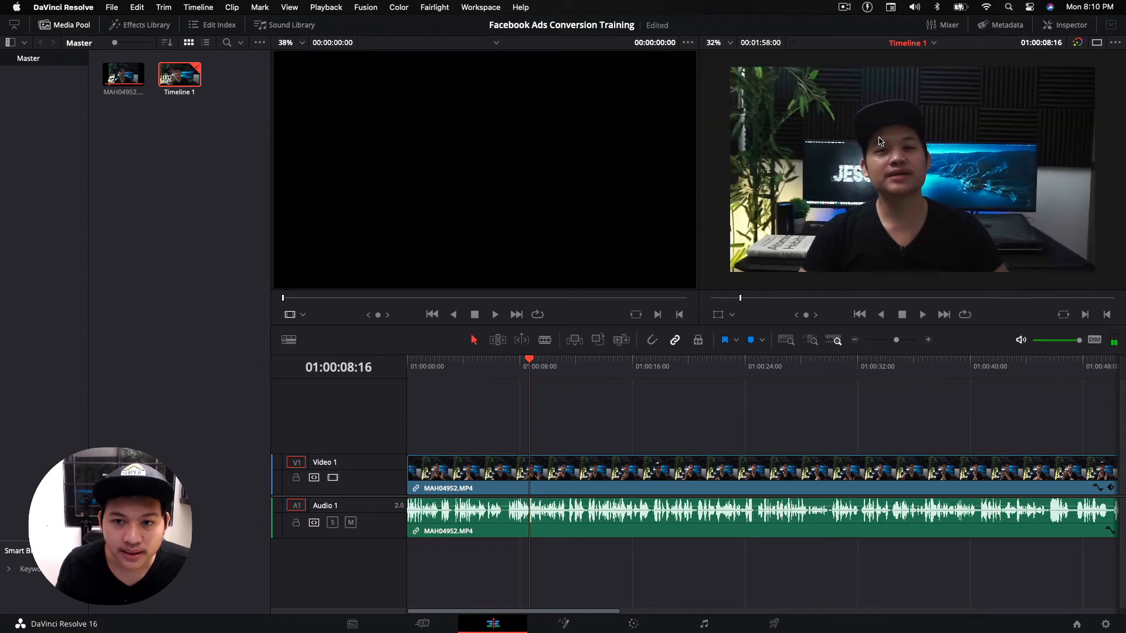
{"action": "left_click", "coordinate": [832, 169]}
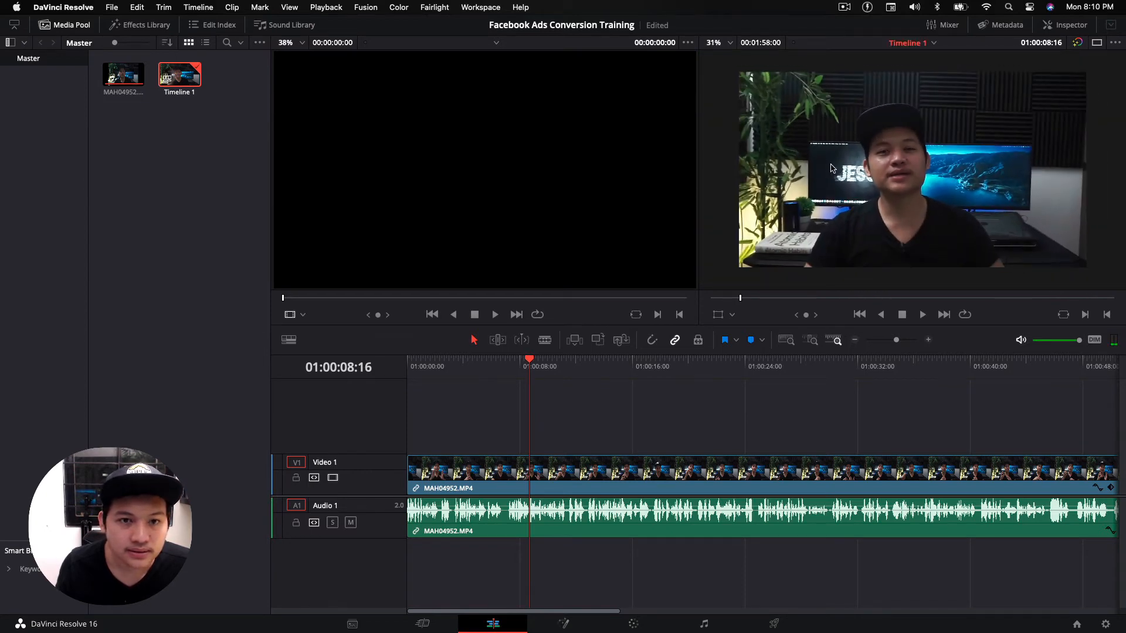
{"action": "left_click_drag", "start_coordinate": [531, 362], "coordinate": [477, 380]}
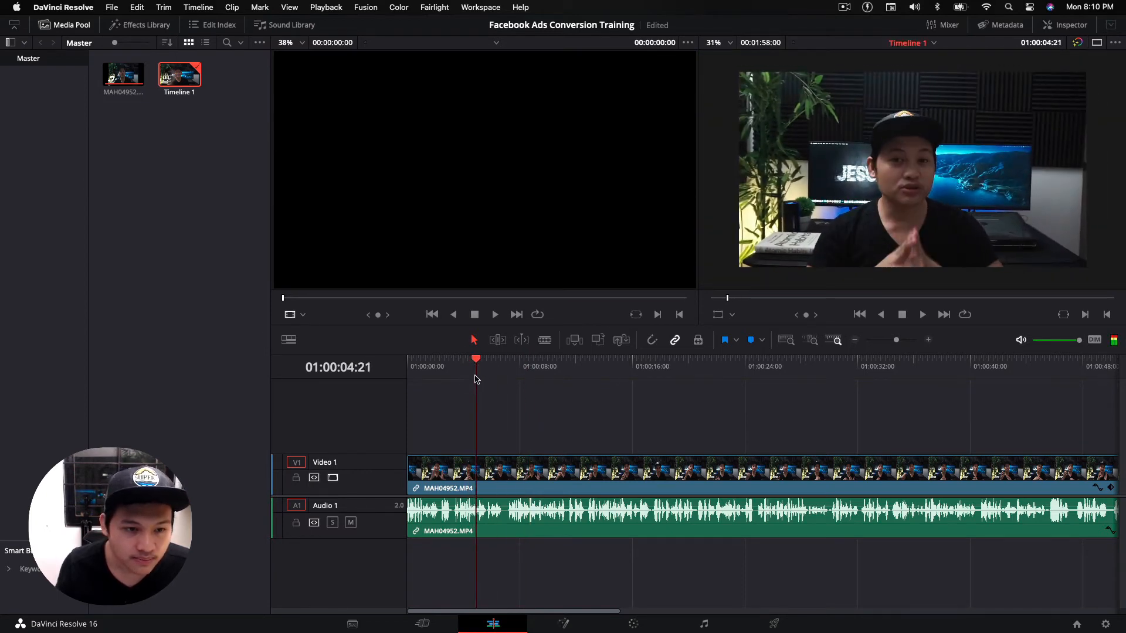
{"action": "left_click", "coordinate": [284, 300]}
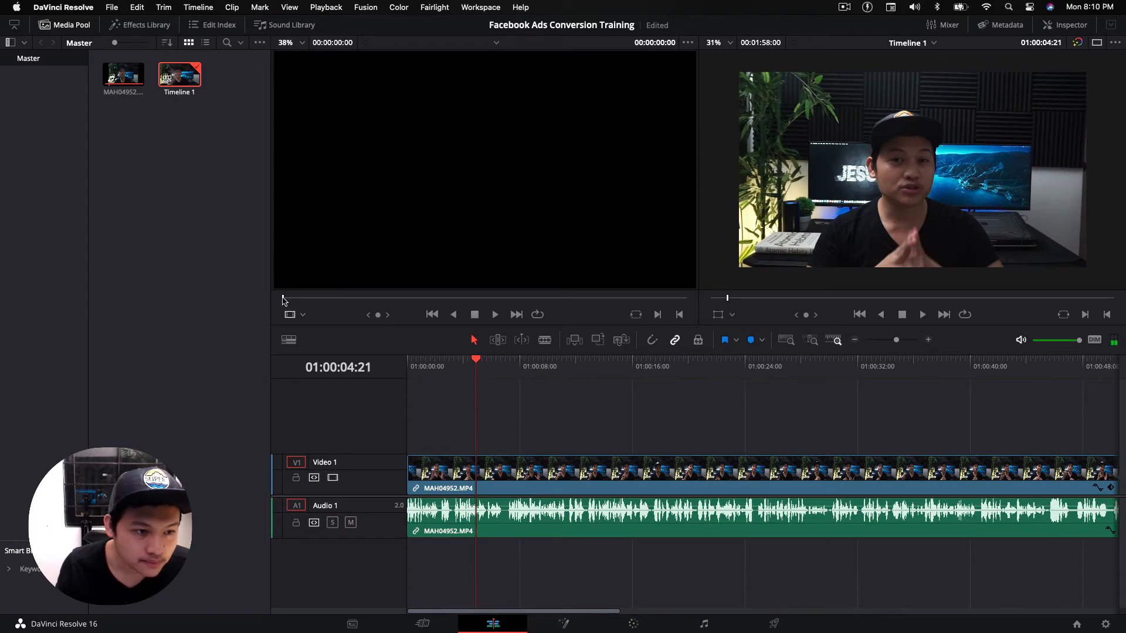
Try a fade-in at the start of the timeline clip's audio and play it from the beginning
{"action": "left_click", "coordinate": [537, 485]}
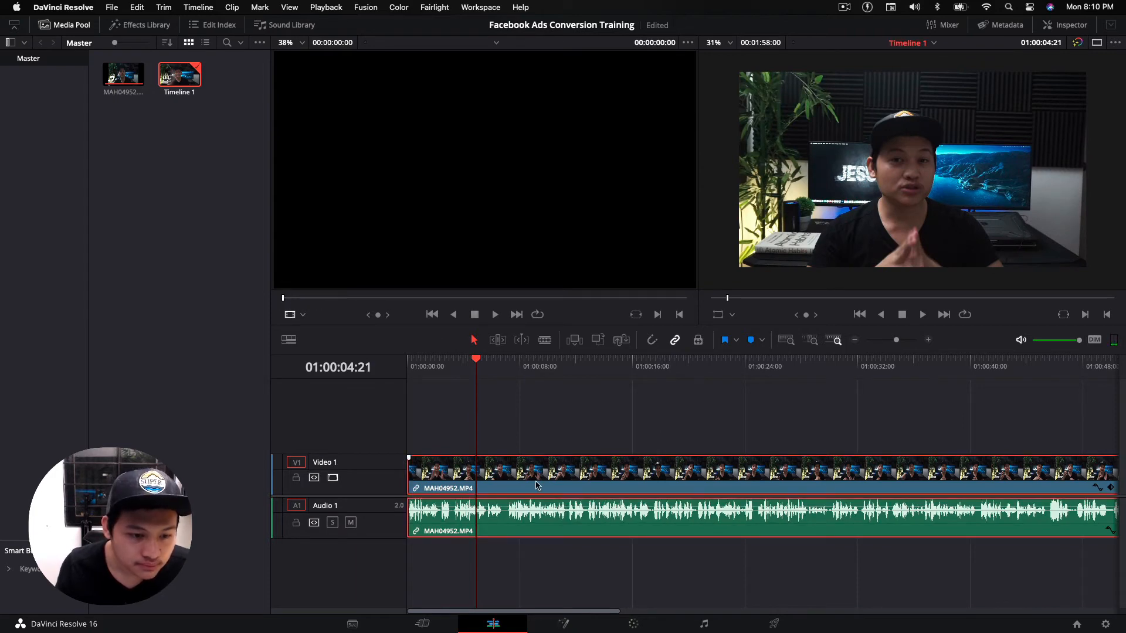
{"action": "left_click", "coordinate": [530, 517]}
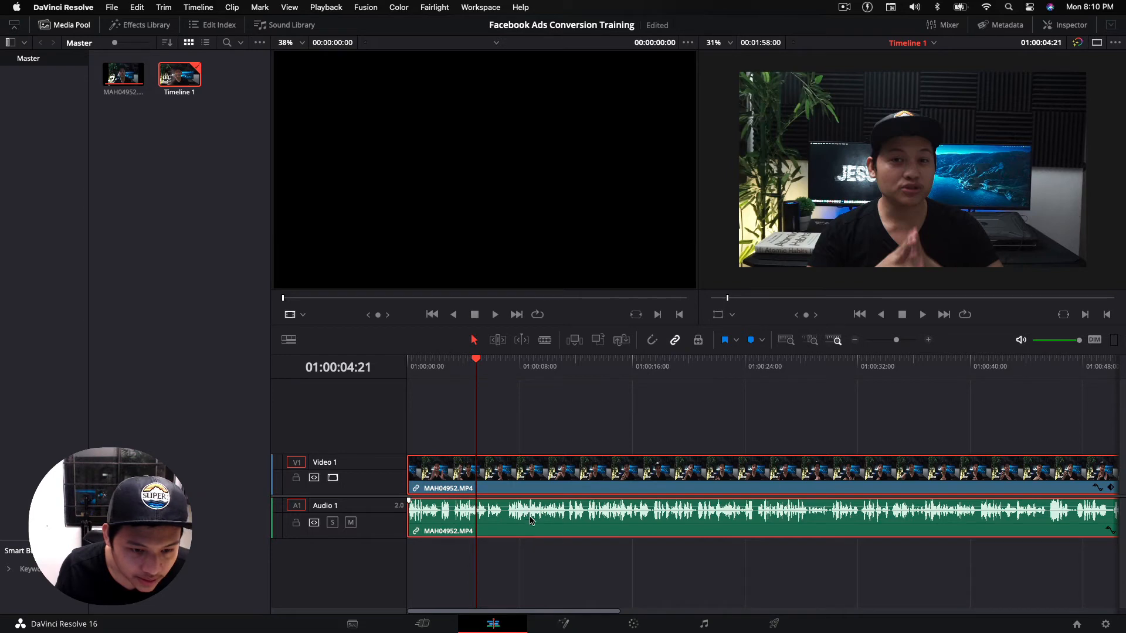
{"action": "left_click_drag", "start_coordinate": [530, 489], "coordinate": [513, 511]}
{"action": "left_click", "coordinate": [521, 554]}
{"action": "left_click", "coordinate": [519, 512]}
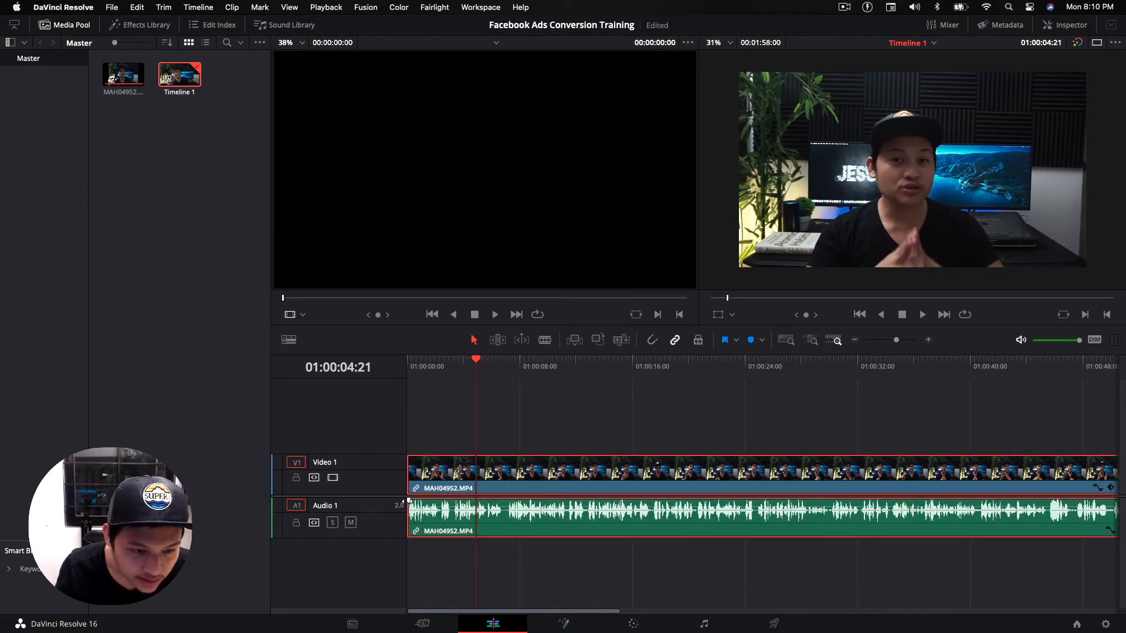
{"action": "mouse_move", "coordinate": [409, 502]}
{"action": "left_mouse_down"}
{"action": "mouse_move", "coordinate": [645, 523]}
{"action": "mouse_move", "coordinate": [400, 524]}
{"action": "mouse_move", "coordinate": [506, 521]}
{"action": "mouse_move", "coordinate": [451, 526]}
{"action": "mouse_move", "coordinate": [442, 501]}
{"action": "mouse_move", "coordinate": [452, 518]}
{"action": "mouse_move", "coordinate": [421, 508]}
{"action": "left_mouse_up"}
{"action": "left_click_drag", "start_coordinate": [488, 501], "coordinate": [572, 547]}
{"action": "left_click_drag", "start_coordinate": [476, 360], "coordinate": [405, 366]}
{"action": "key", "text": "space"}
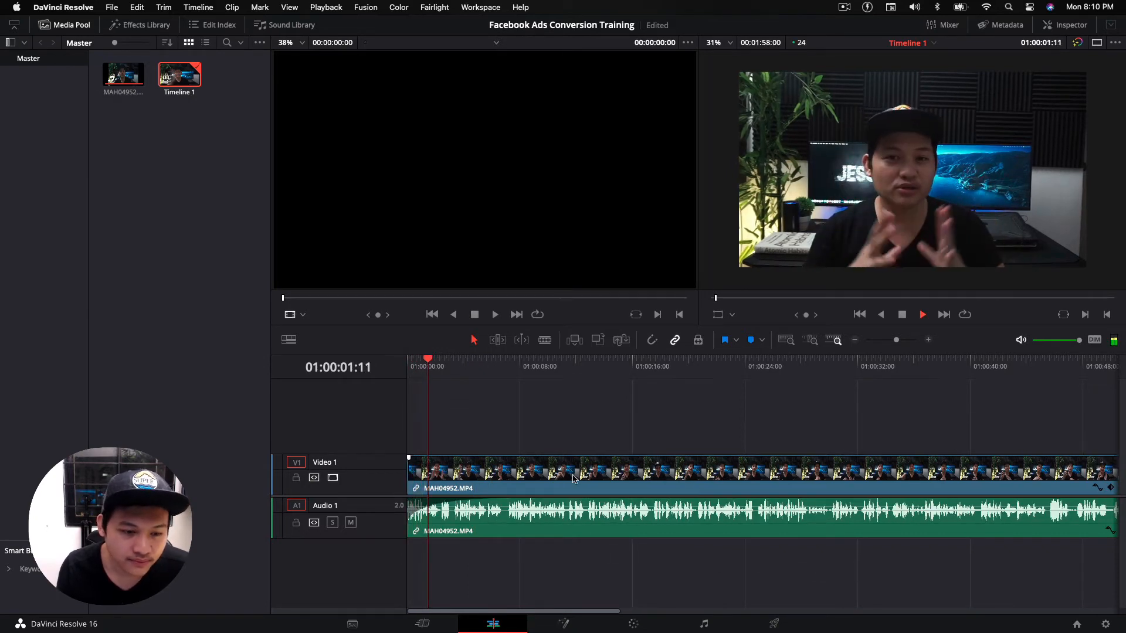
{"action": "key", "text": "space"}
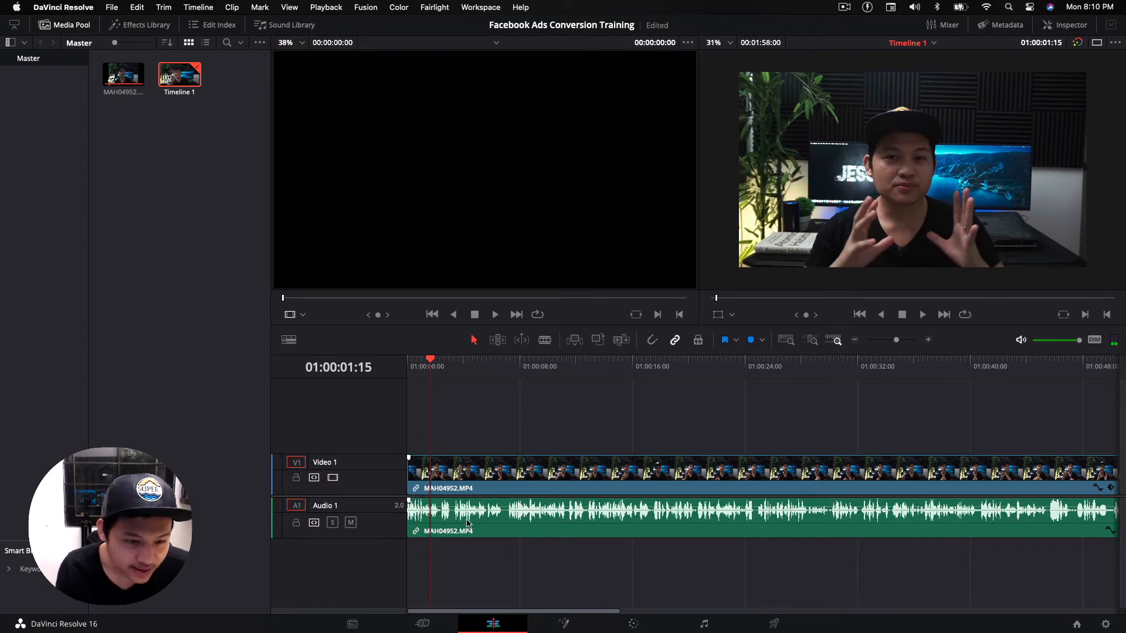
Review the commands available for the audio clip, such as Normalize Audio Levels and Link Clips, without applying any
{"action": "left_click", "coordinate": [466, 522]}
{"action": "right_click", "coordinate": [495, 527]}
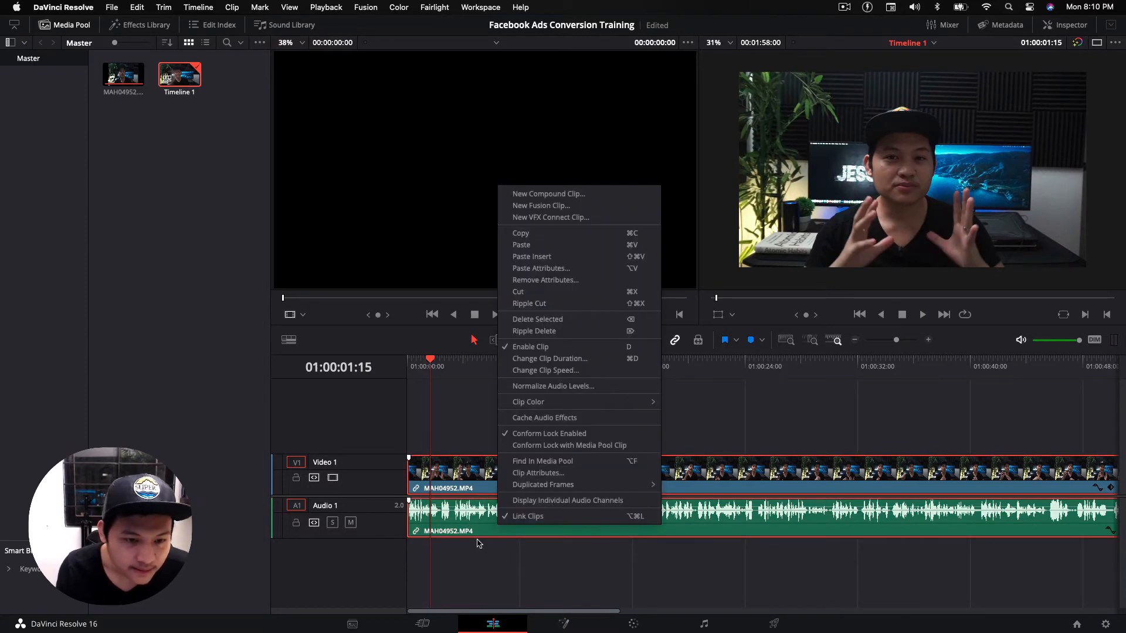
{"action": "left_click", "coordinate": [479, 543]}
{"action": "left_click", "coordinate": [484, 471]}
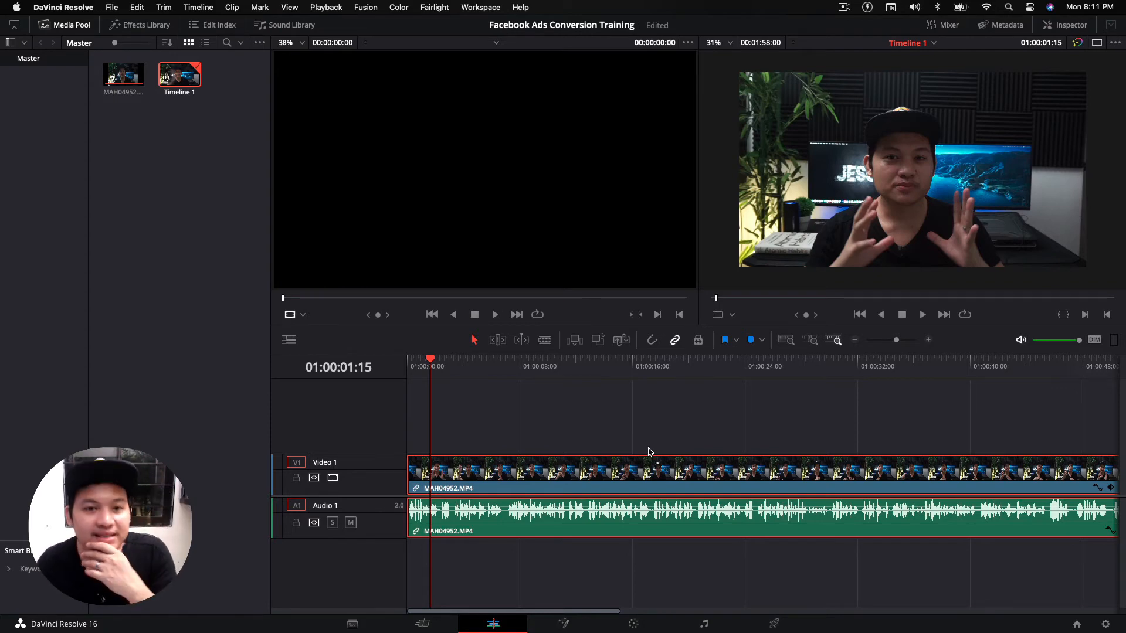
Compare the clip's Fusion node graph with the Edit page timeline, ending on the Fusion page
{"action": "left_click", "coordinate": [563, 626]}
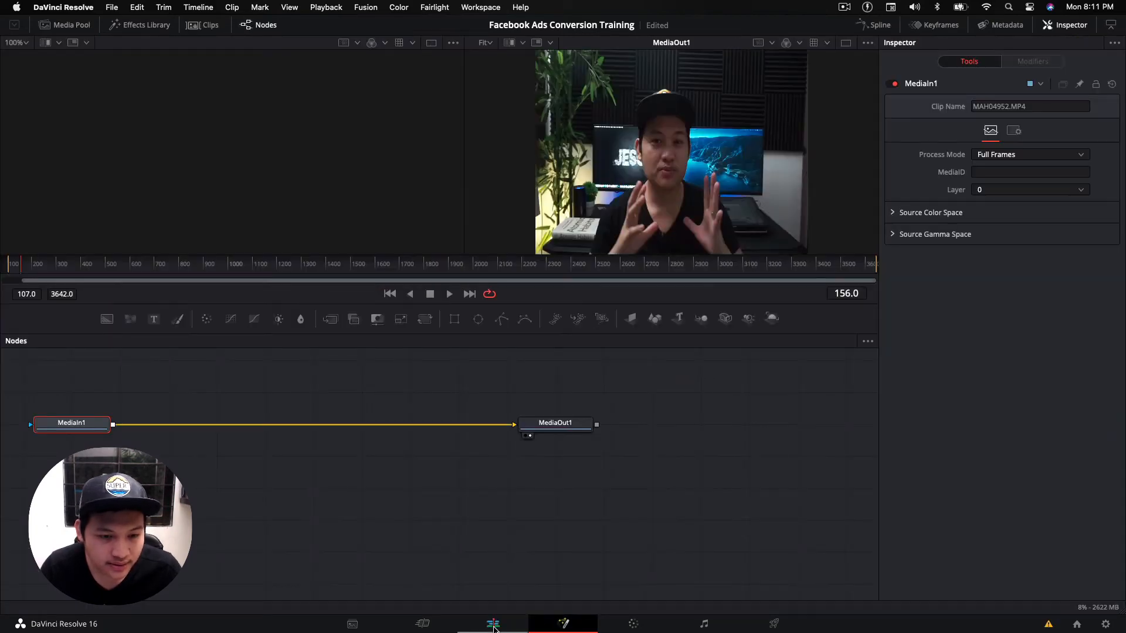
{"action": "left_click", "coordinate": [494, 626]}
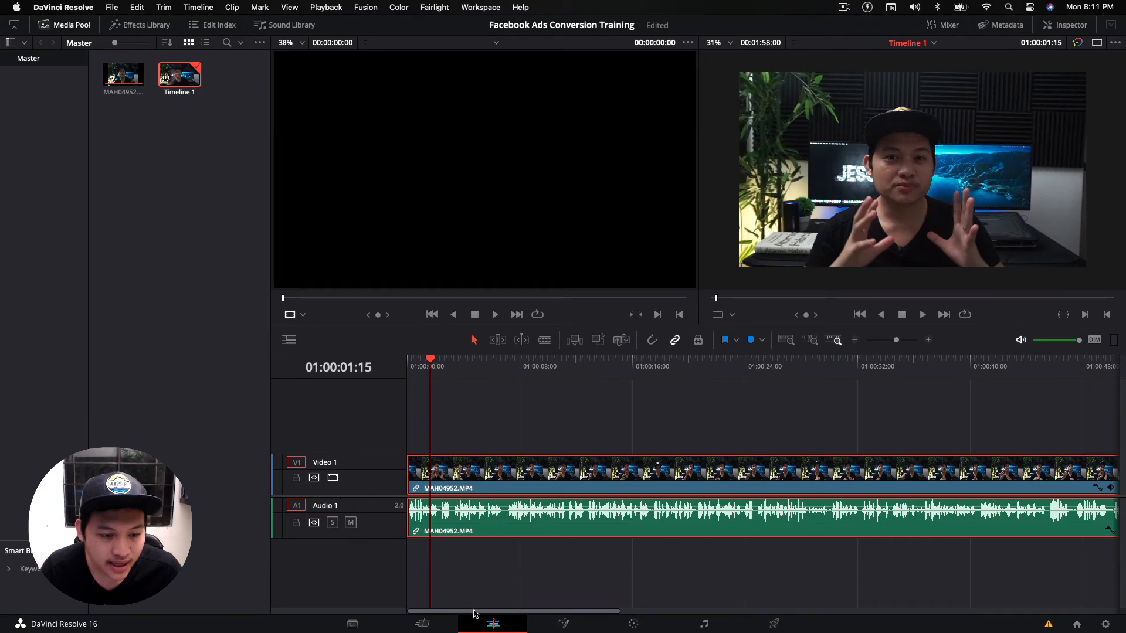
{"action": "left_click", "coordinate": [561, 625]}
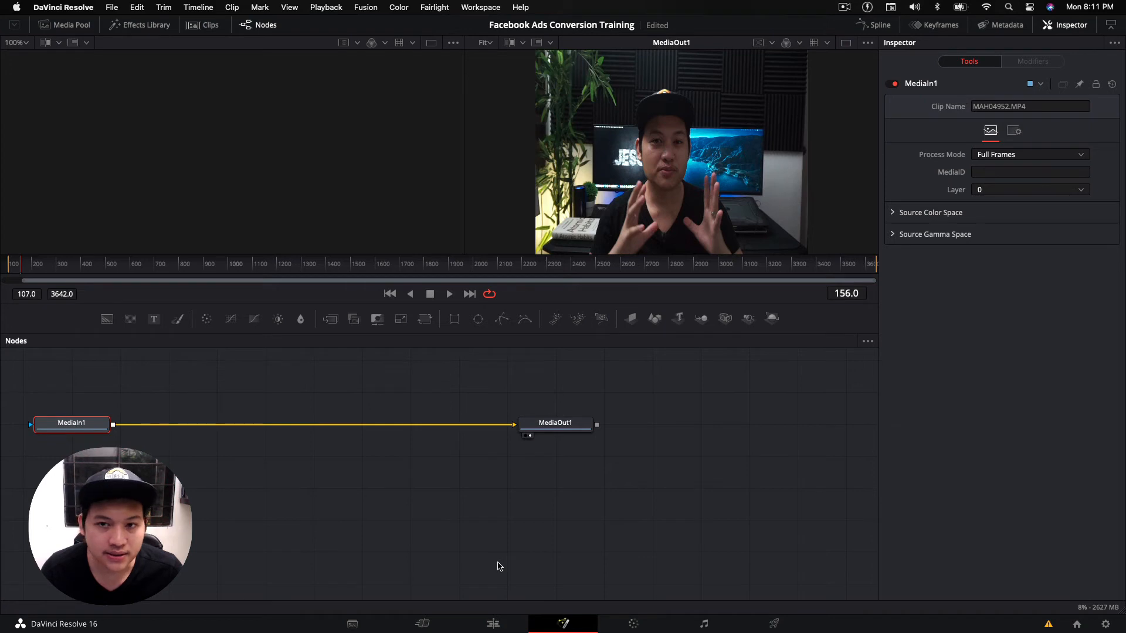
On the Color page, sample the speaker's face in the viewer to add matching points to the Custom curves
{"action": "left_click", "coordinate": [634, 624]}
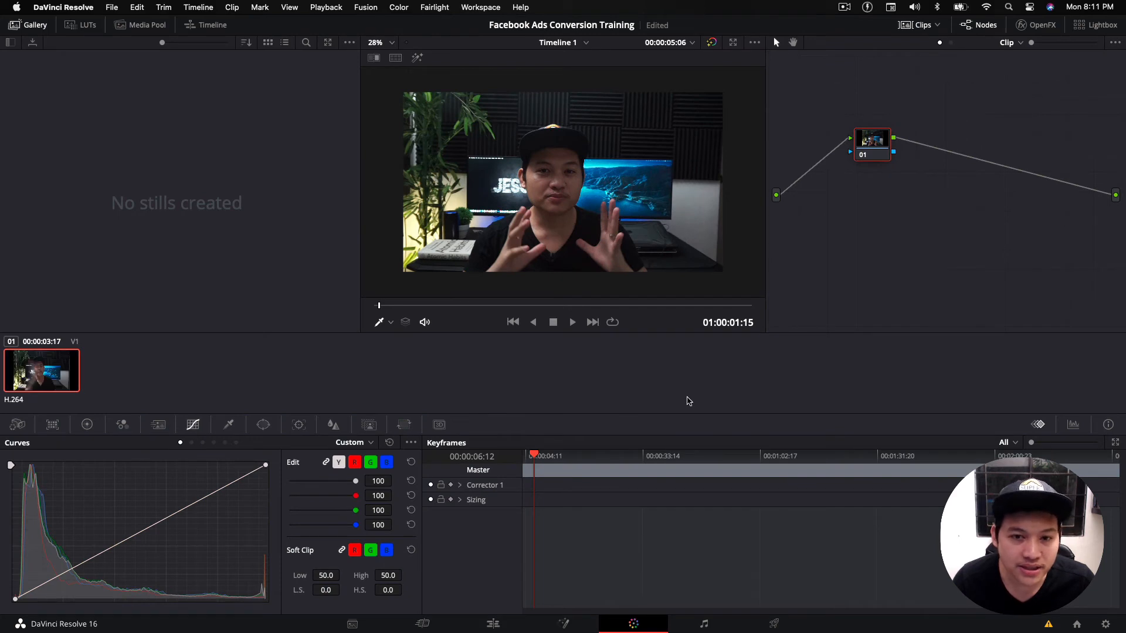
{"action": "left_click", "coordinate": [568, 183]}
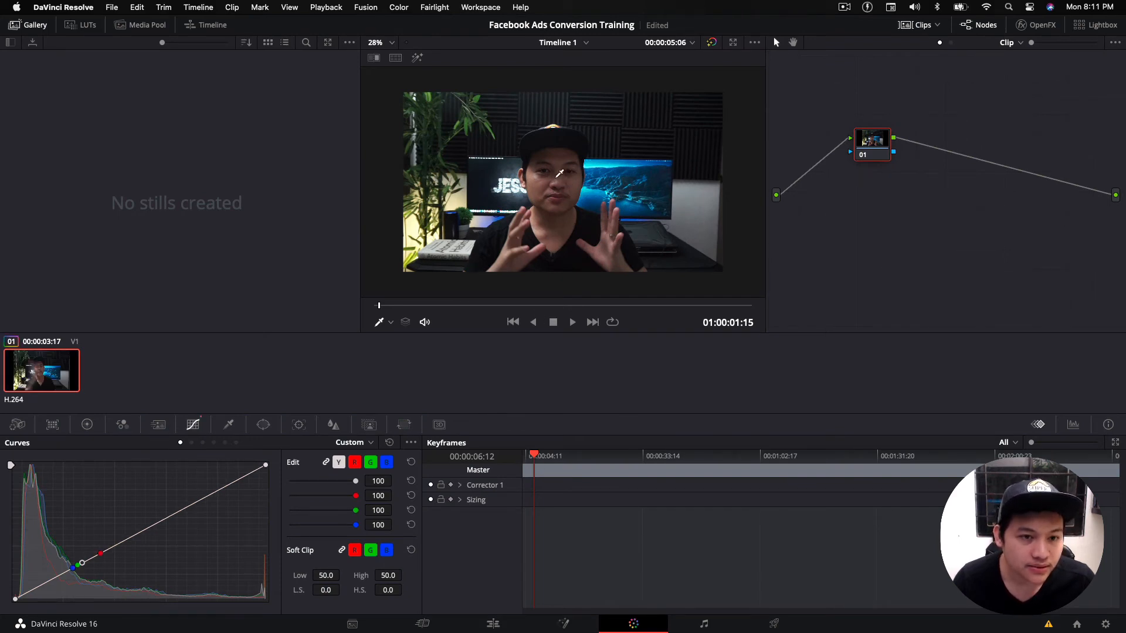
{"action": "scroll", "coordinate": [596, 185], "scroll_direction": "up", "scroll_amount": 5}
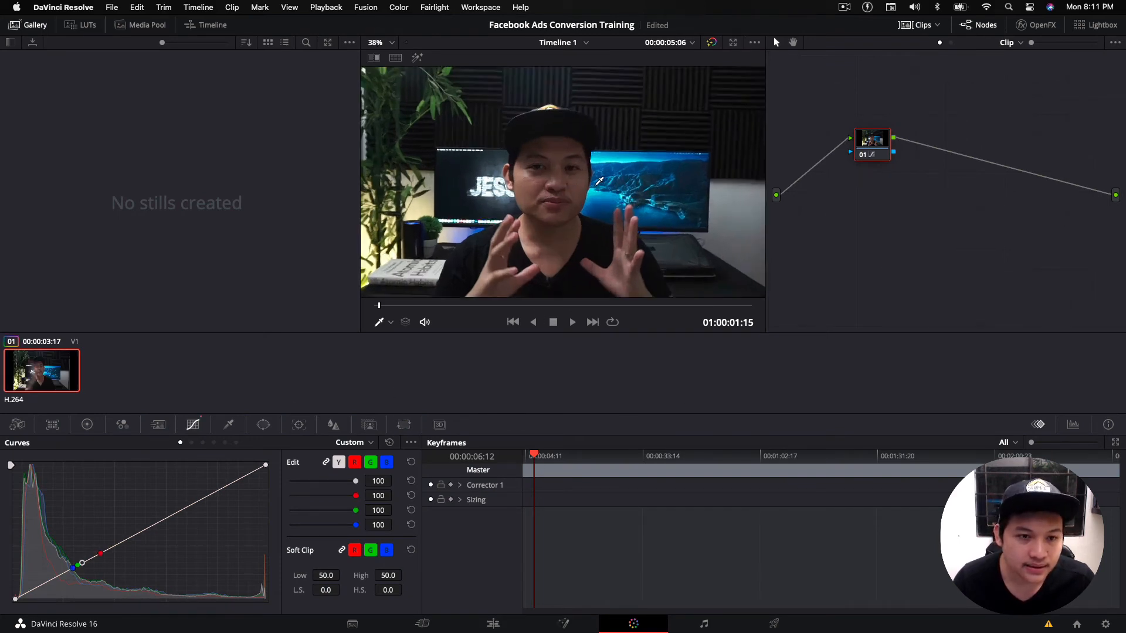
{"action": "scroll", "coordinate": [596, 185], "scroll_direction": "down", "scroll_amount": 6}
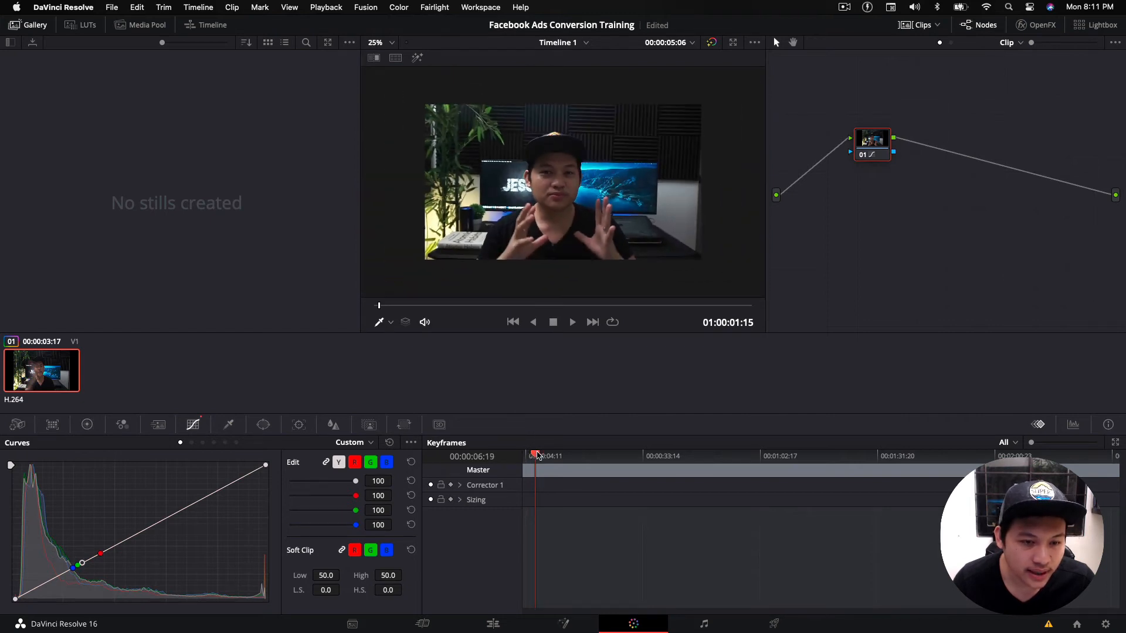
Scrub the Color page timeline to about 01:00:19:13, examining the picture up close and as a whole frame
{"action": "left_click_drag", "start_coordinate": [534, 457], "coordinate": [616, 469]}
{"action": "scroll", "coordinate": [589, 205], "scroll_direction": "down", "scroll_amount": 5}
{"action": "scroll", "coordinate": [588, 205], "scroll_direction": "up", "scroll_amount": 6}
{"action": "scroll", "coordinate": [589, 205], "scroll_direction": "up", "scroll_amount": 4}
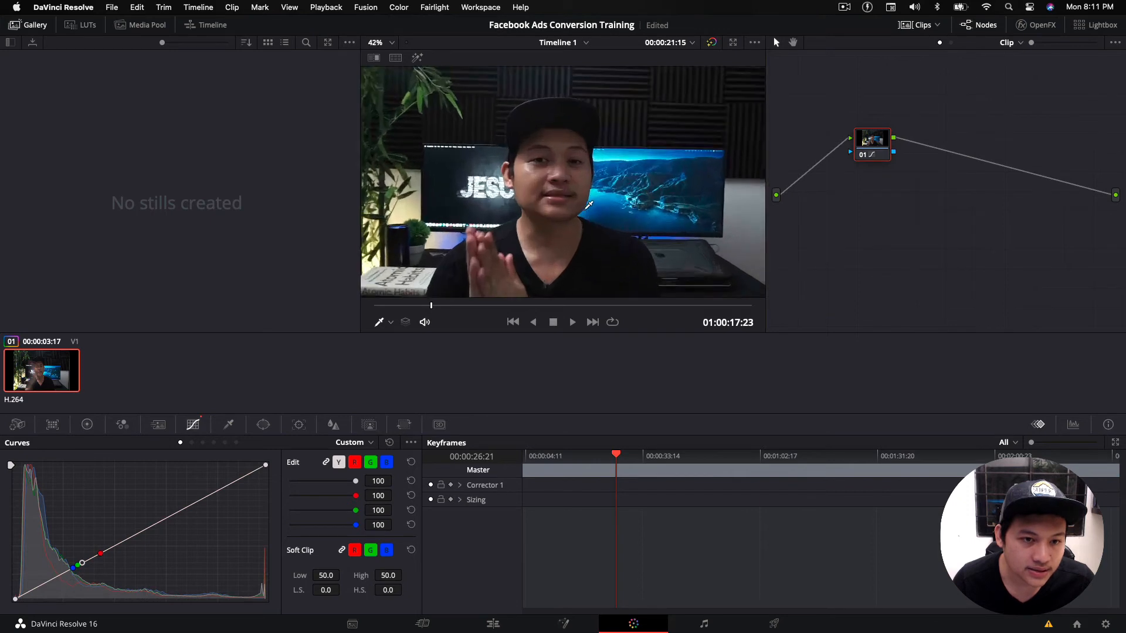
{"action": "scroll", "coordinate": [588, 205], "scroll_direction": "down", "scroll_amount": 5}
{"action": "left_click_drag", "start_coordinate": [616, 452], "coordinate": [626, 460]}
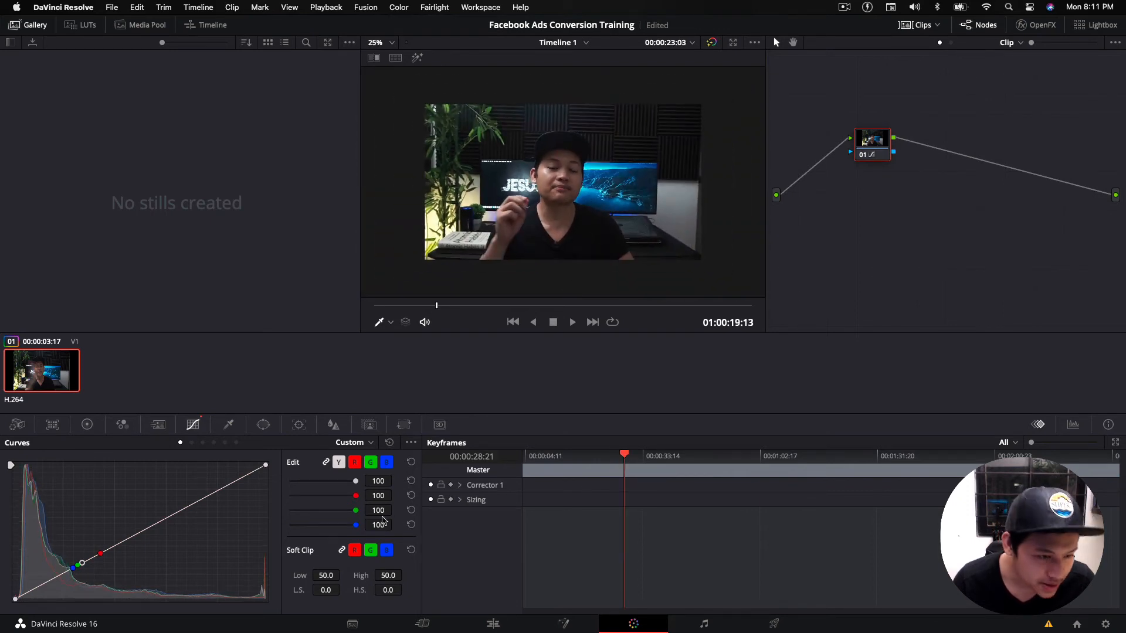
Examine the Custom curve's intensity controls and the Hue Vs Hue curve, returning to Custom
{"action": "left_click_drag", "start_coordinate": [356, 481], "coordinate": [388, 485]}
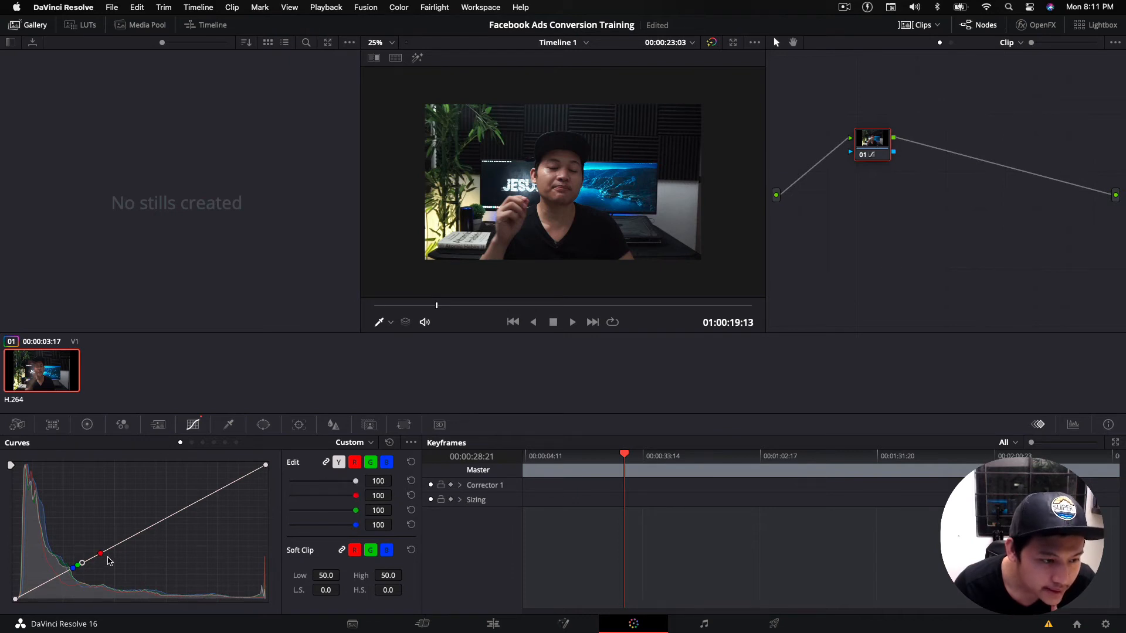
{"action": "left_click", "coordinate": [192, 443]}
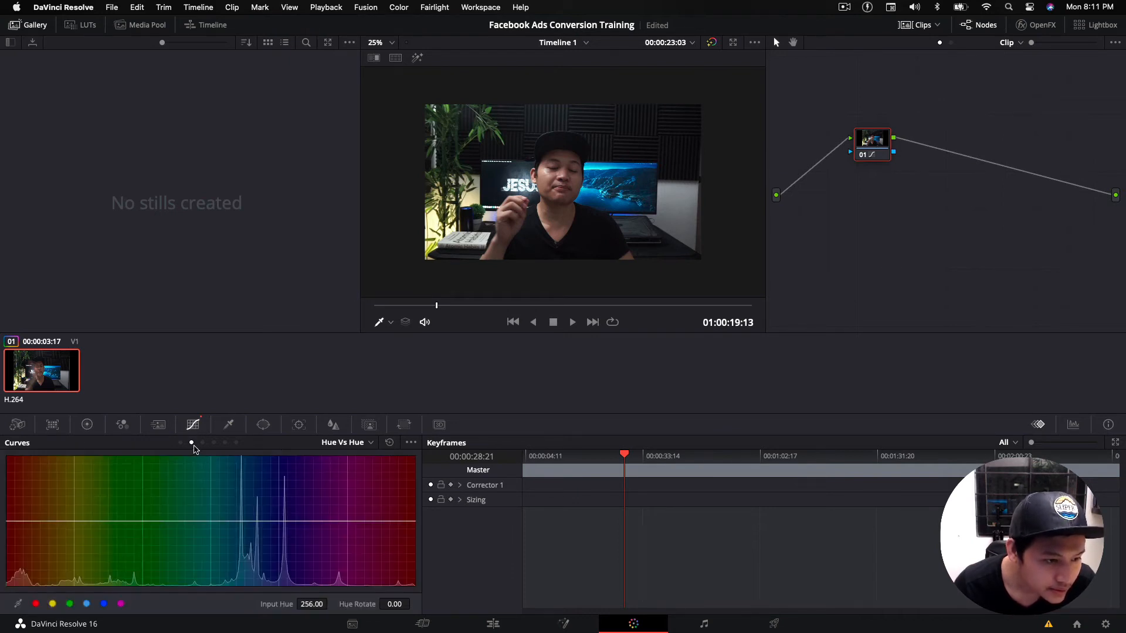
{"action": "left_click", "coordinate": [180, 443]}
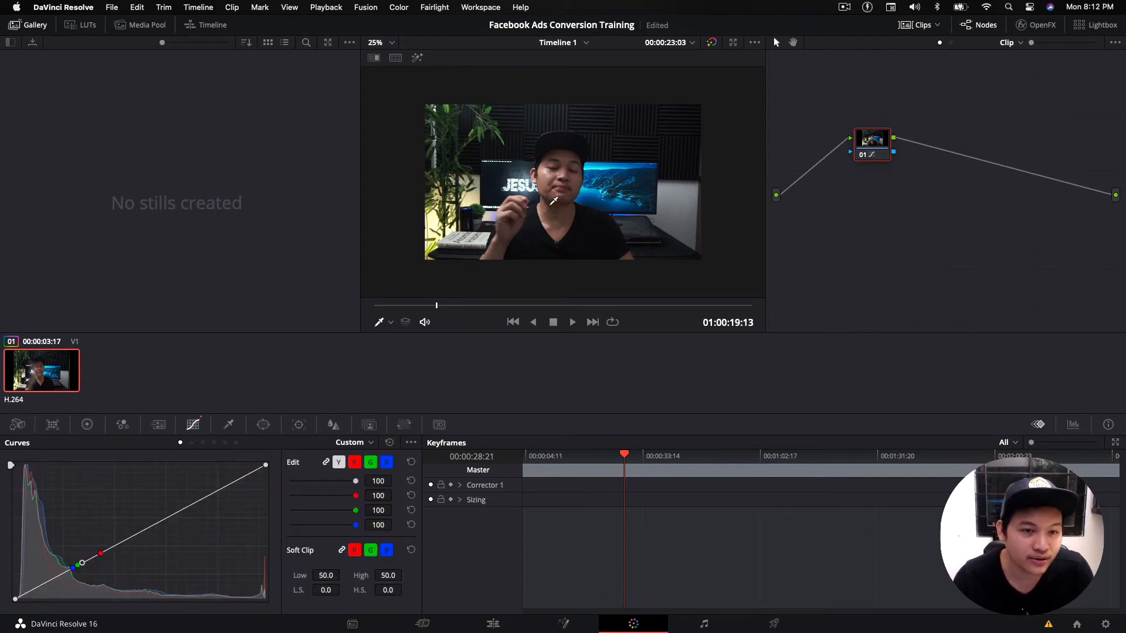
{"action": "scroll", "coordinate": [554, 202], "scroll_direction": "up", "scroll_amount": 3}
{"action": "scroll", "coordinate": [553, 201], "scroll_direction": "down", "scroll_amount": 2}
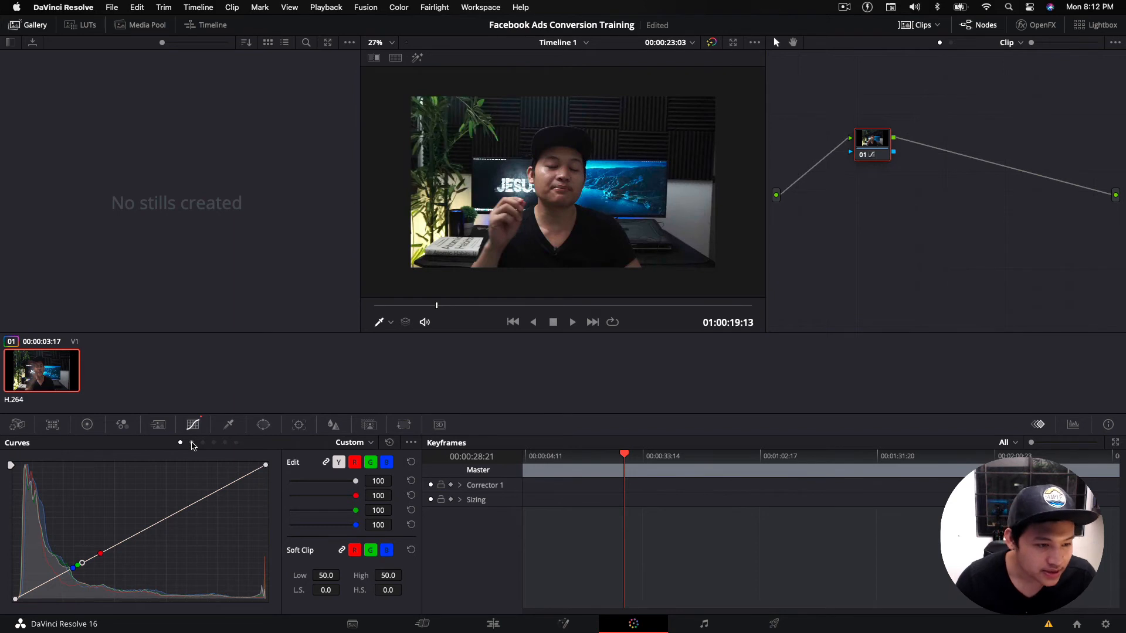
Go through the Hue Vs Hue, Hue Vs Sat, Hue Vs Lum and Lum Vs Sat curves, ending on Custom
{"action": "left_click", "coordinate": [191, 444]}
{"action": "left_click", "coordinate": [202, 443]}
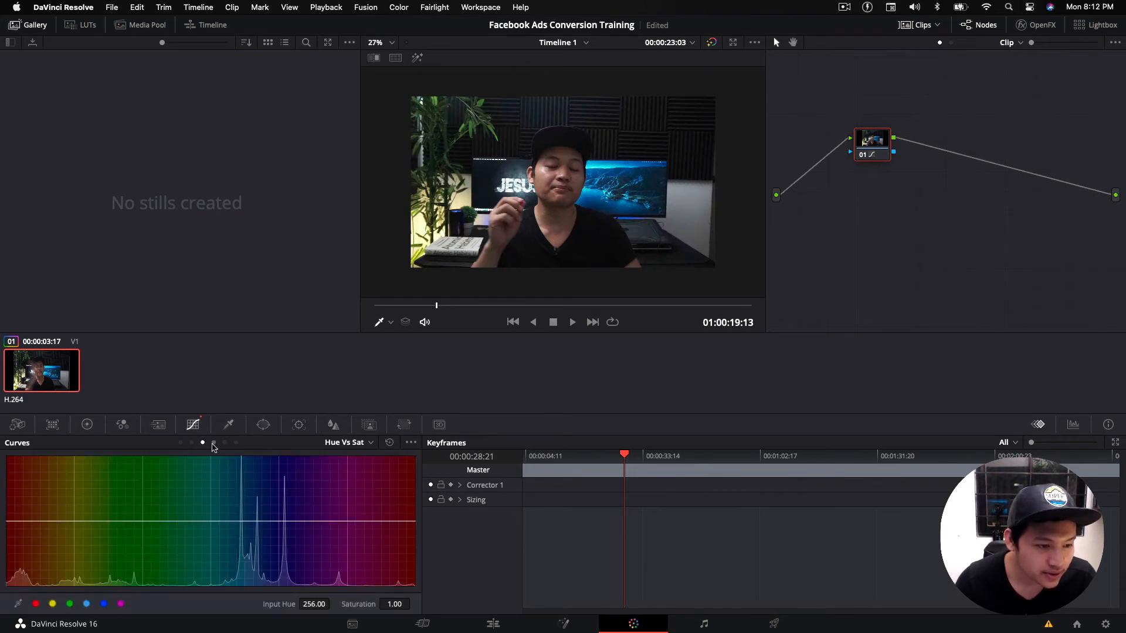
{"action": "left_click", "coordinate": [224, 444]}
{"action": "left_click", "coordinate": [225, 443]}
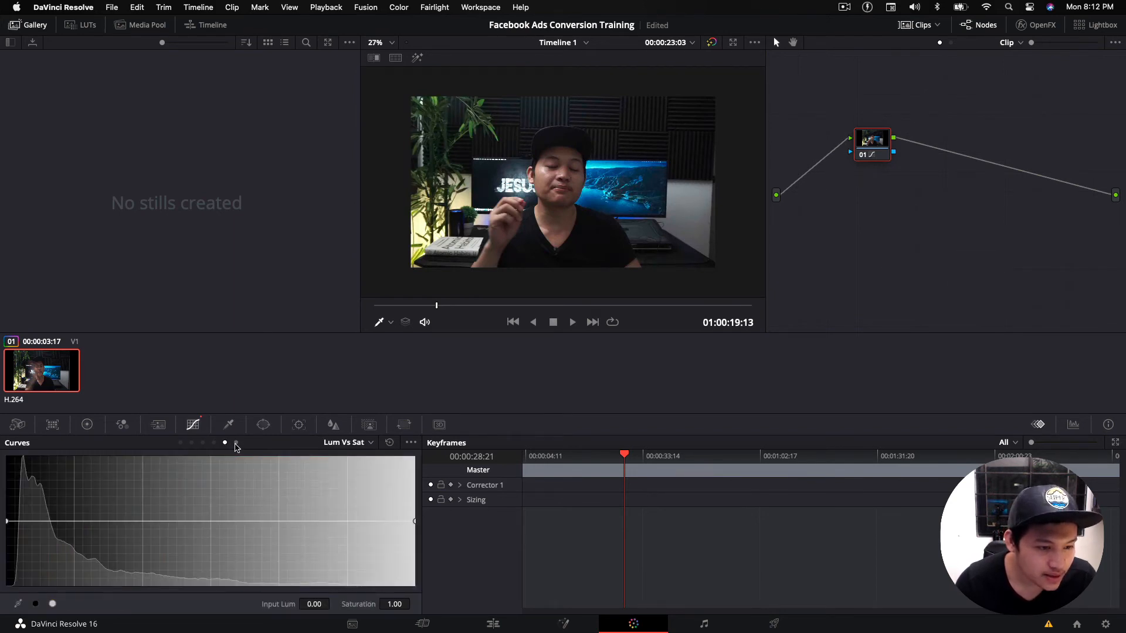
{"action": "left_click", "coordinate": [236, 443]}
{"action": "left_click", "coordinate": [180, 443]}
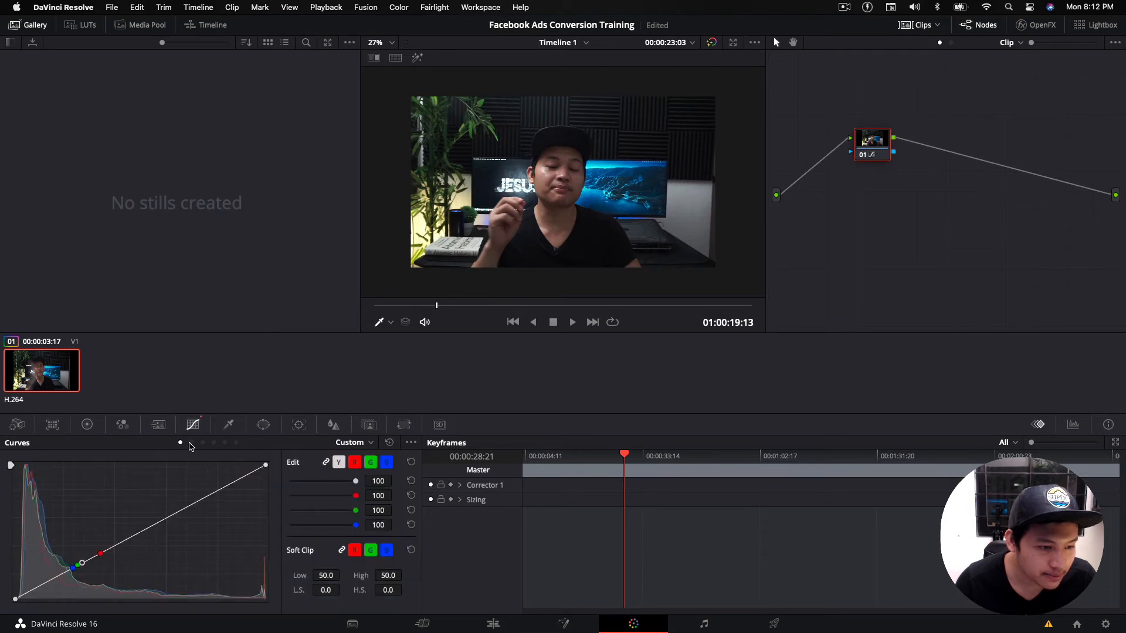
{"action": "left_click", "coordinate": [191, 443]}
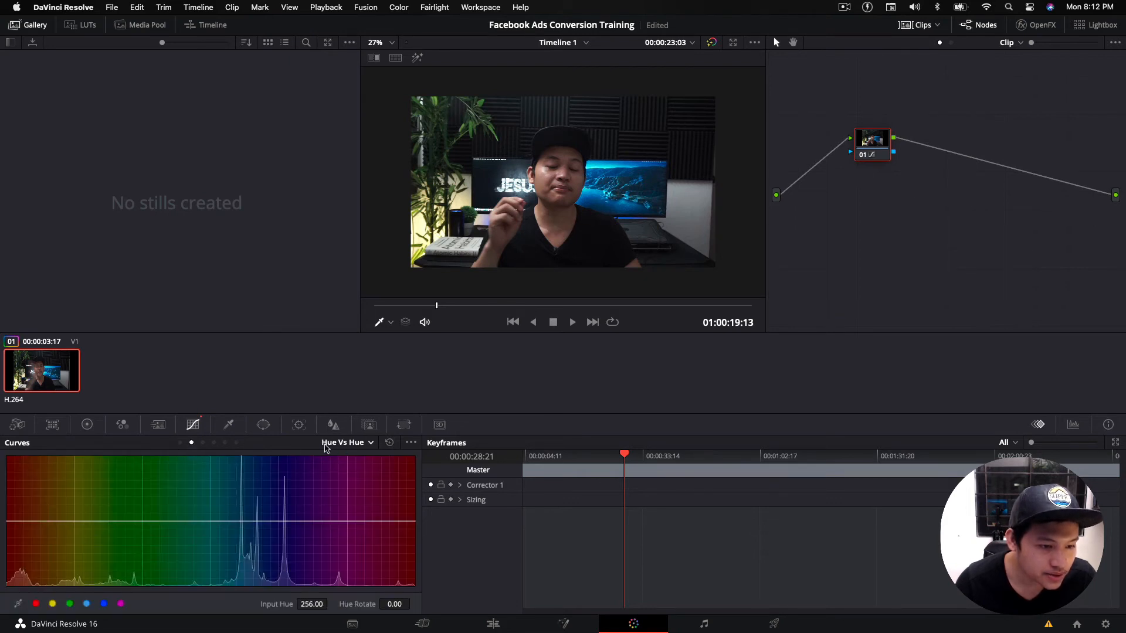
{"action": "left_click", "coordinate": [203, 443]}
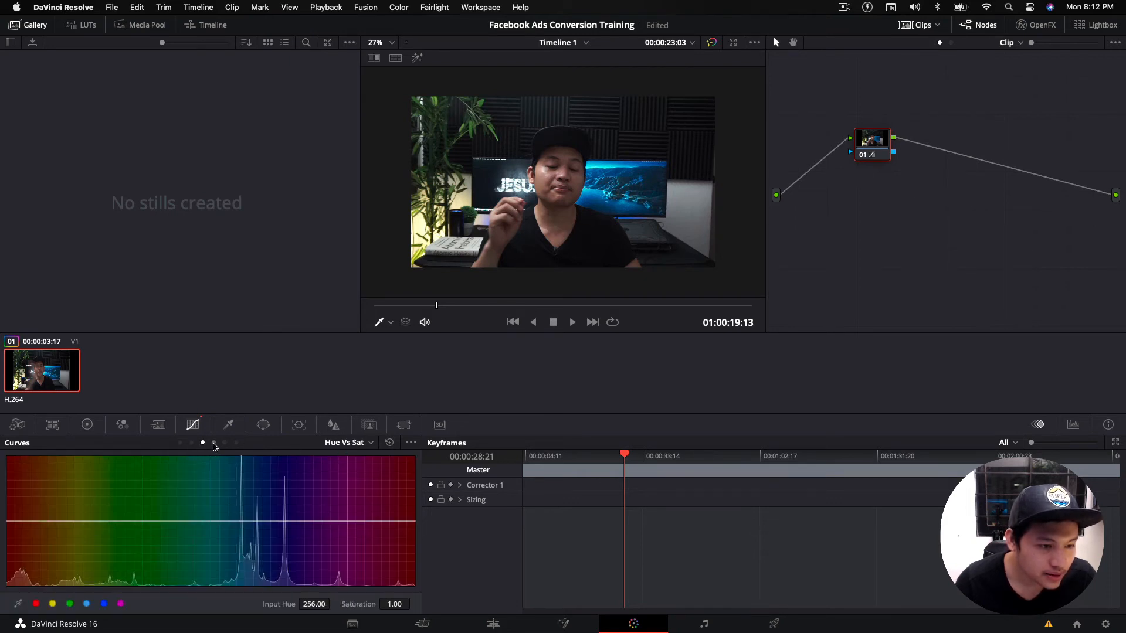
{"action": "left_click", "coordinate": [214, 443]}
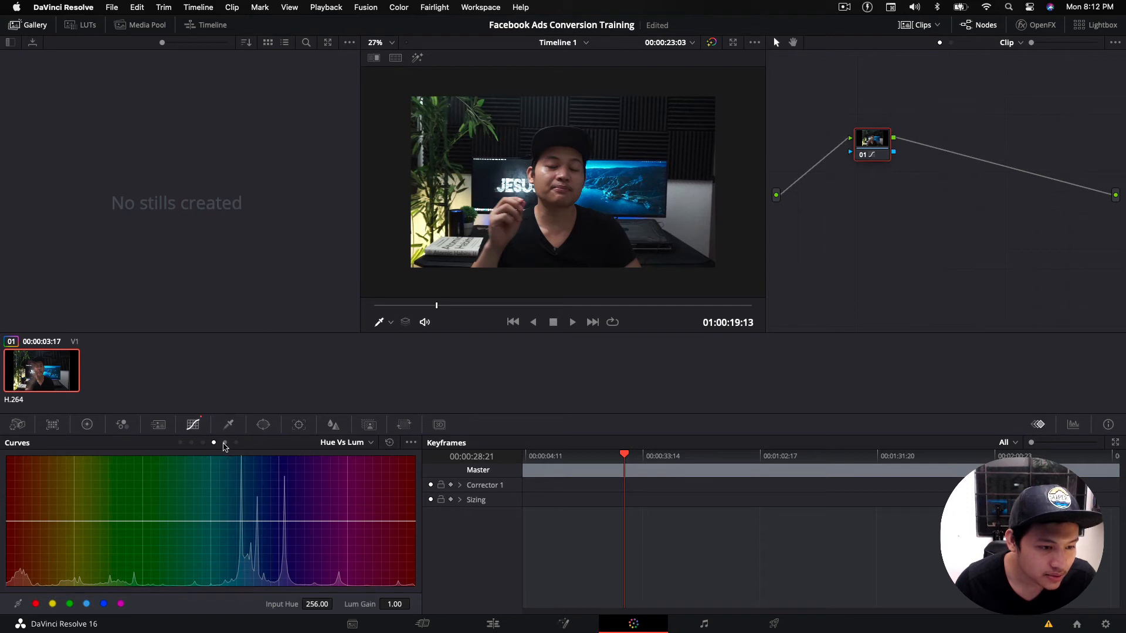
{"action": "left_click", "coordinate": [225, 443]}
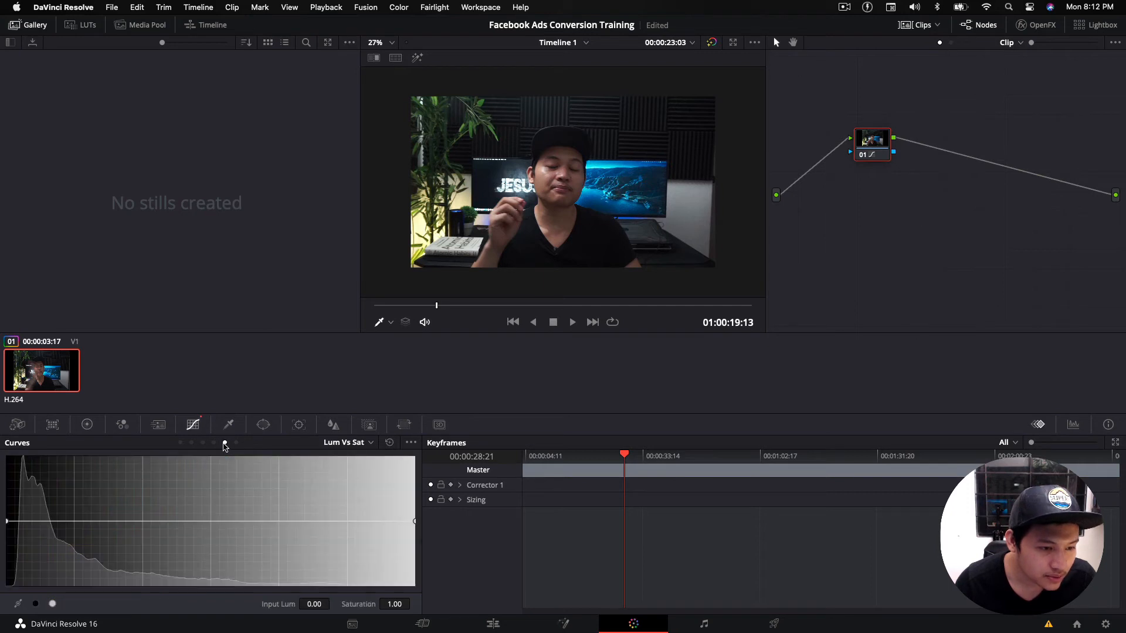
{"action": "left_click", "coordinate": [180, 443]}
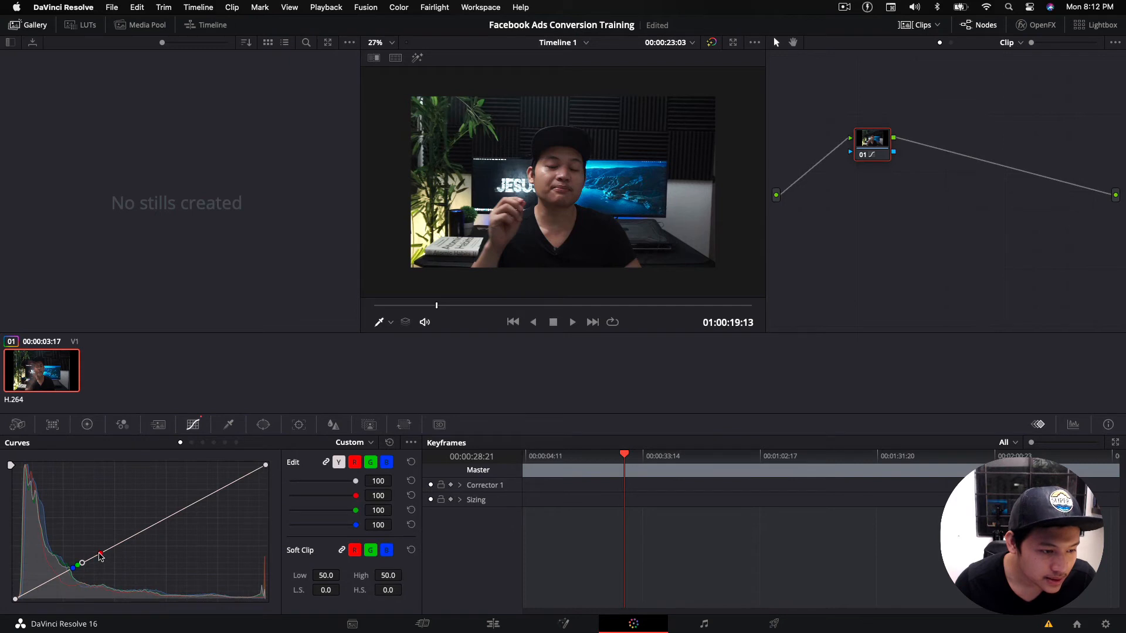
Reshape the red Custom curve by moving its sampled point into the highlights, lifting a new shadow point and lowering the highlight point slightly
{"action": "left_click_drag", "start_coordinate": [101, 555], "coordinate": [206, 486]}
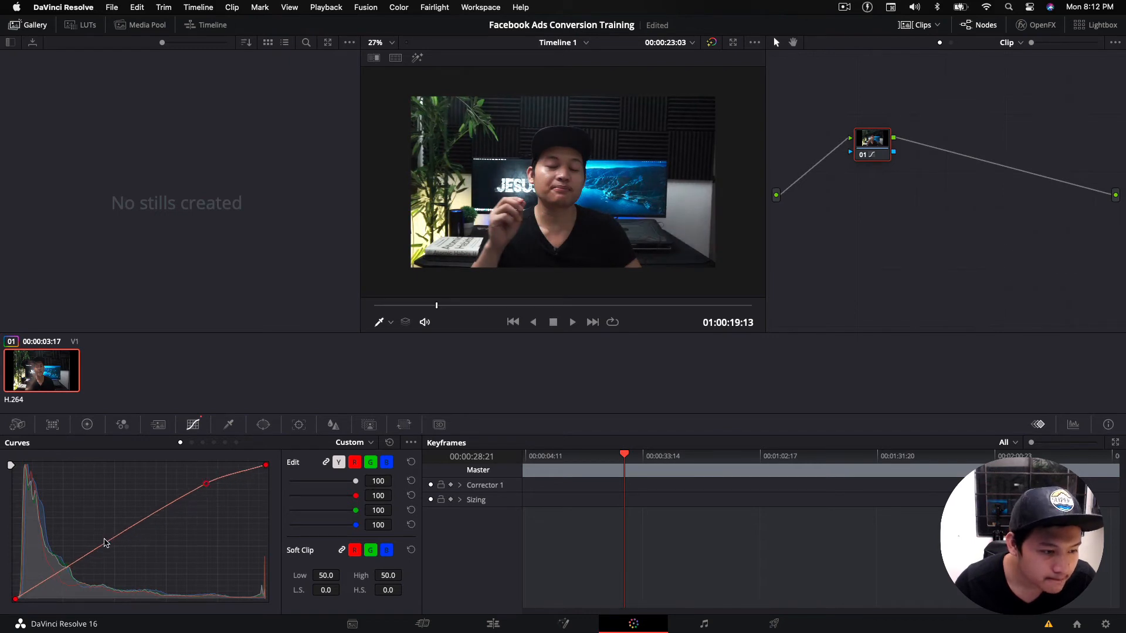
{"action": "left_click_drag", "start_coordinate": [106, 540], "coordinate": [84, 555]}
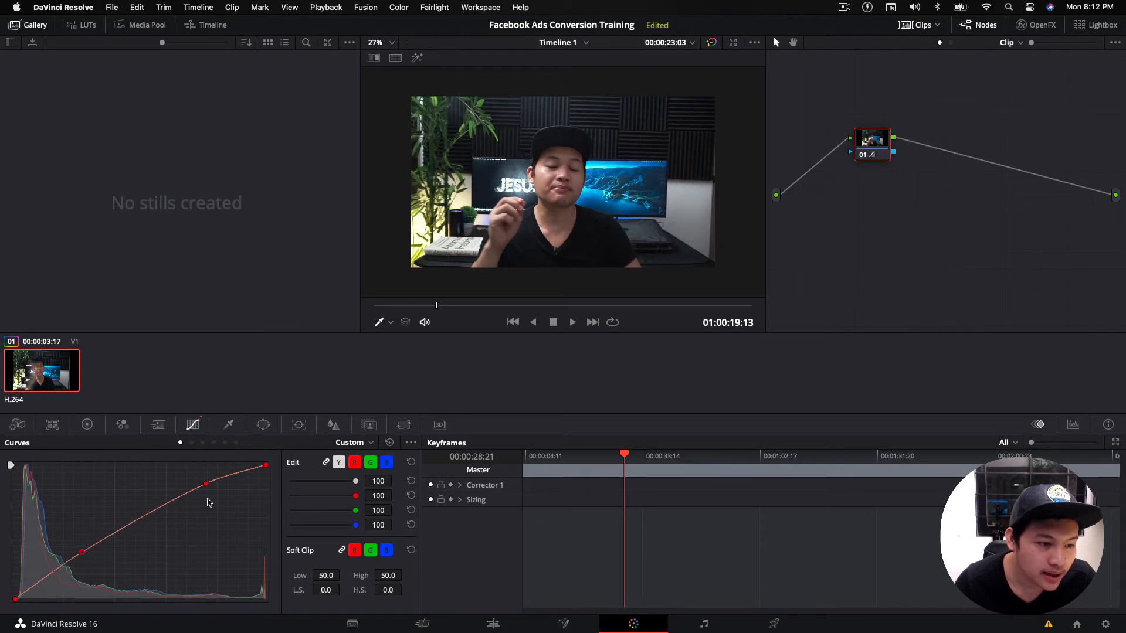
{"action": "mouse_move", "coordinate": [207, 483]}
{"action": "left_mouse_down"}
{"action": "mouse_move", "coordinate": [202, 512]}
{"action": "mouse_move", "coordinate": [204, 501]}
{"action": "left_mouse_up"}
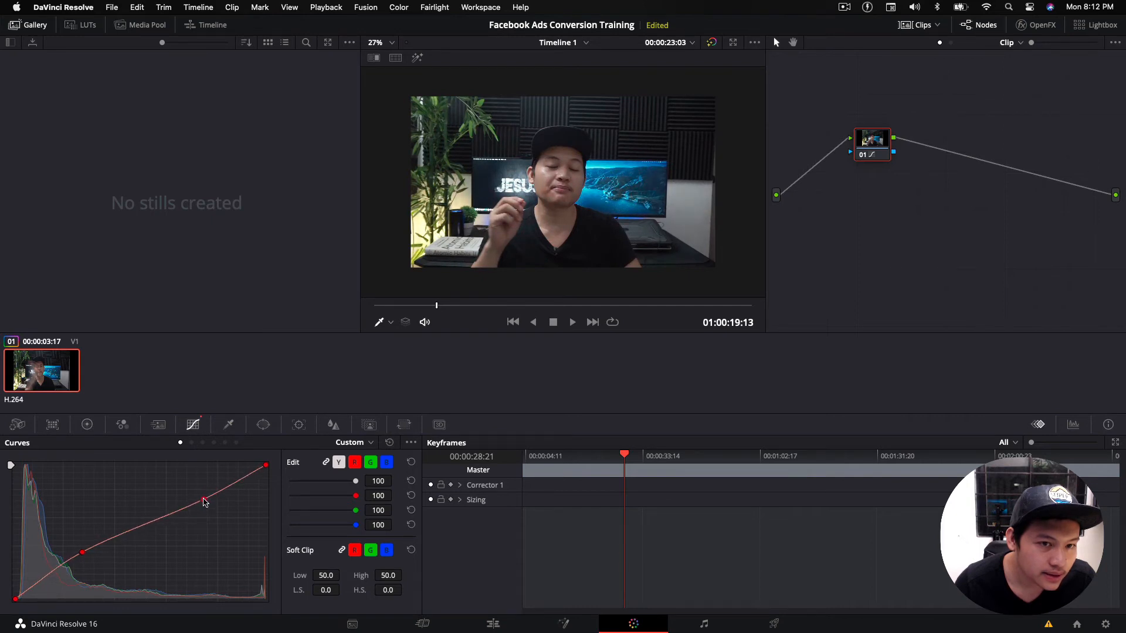
Raise the Blur palette's H/V Ratio slightly to 0.51 for red, green and blue
{"action": "left_click", "coordinate": [333, 425]}
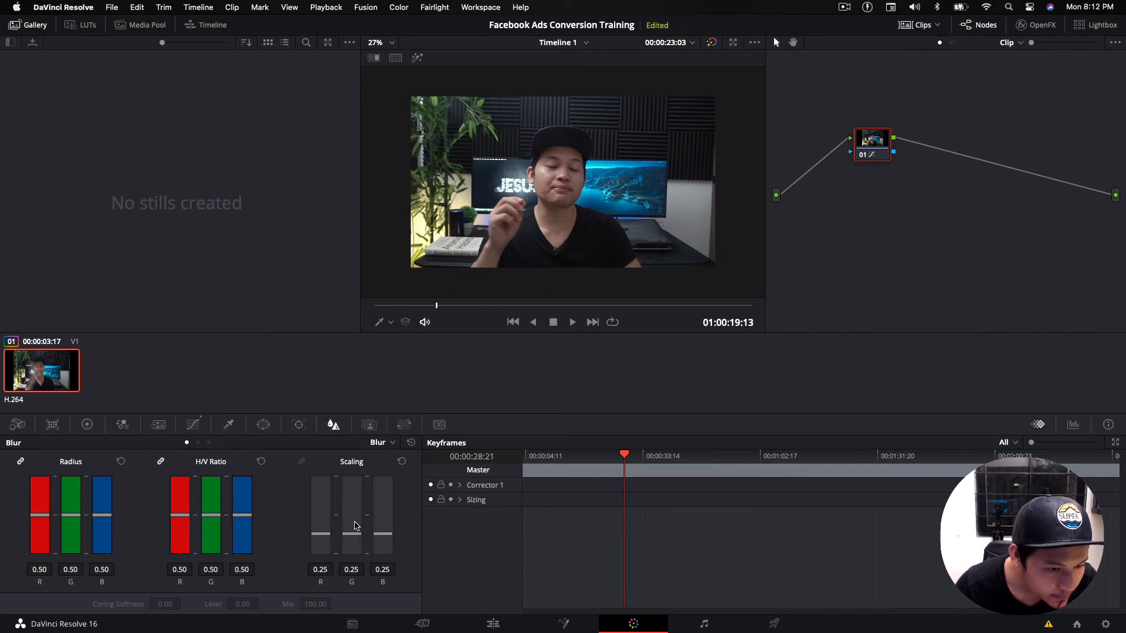
{"action": "mouse_move", "coordinate": [179, 521]}
{"action": "left_mouse_down"}
{"action": "mouse_move", "coordinate": [180, 531]}
{"action": "mouse_move", "coordinate": [181, 498]}
{"action": "mouse_move", "coordinate": [185, 517]}
{"action": "left_mouse_up"}
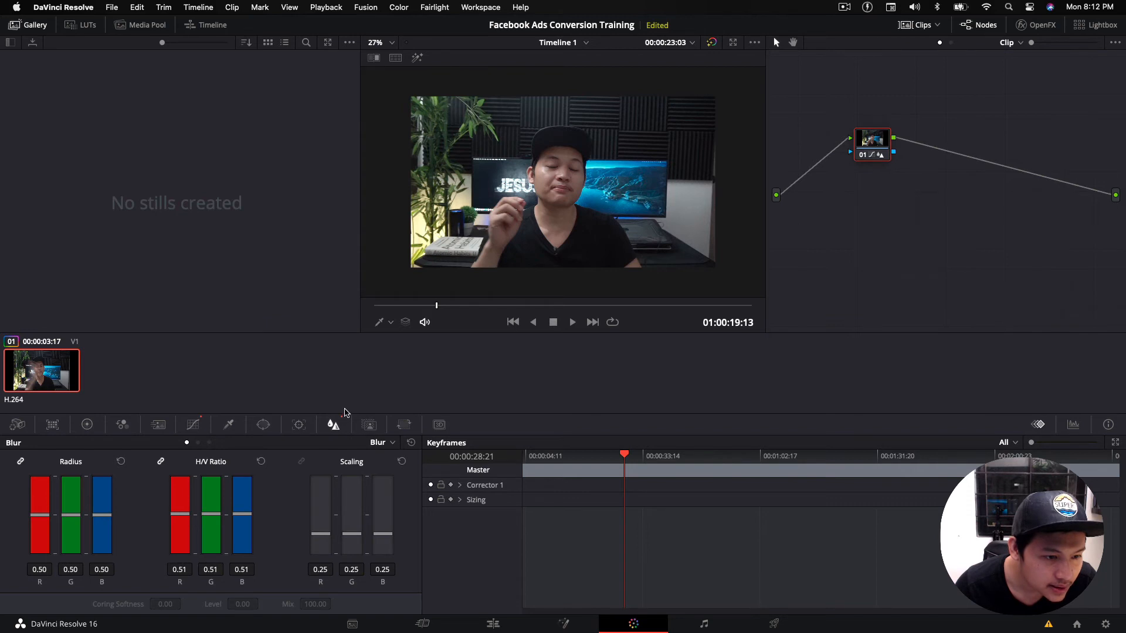
Examine the Tracker and Key palettes, moving the playhead to 01:00:39:22 in the tracker graph
{"action": "left_click", "coordinate": [299, 425]}
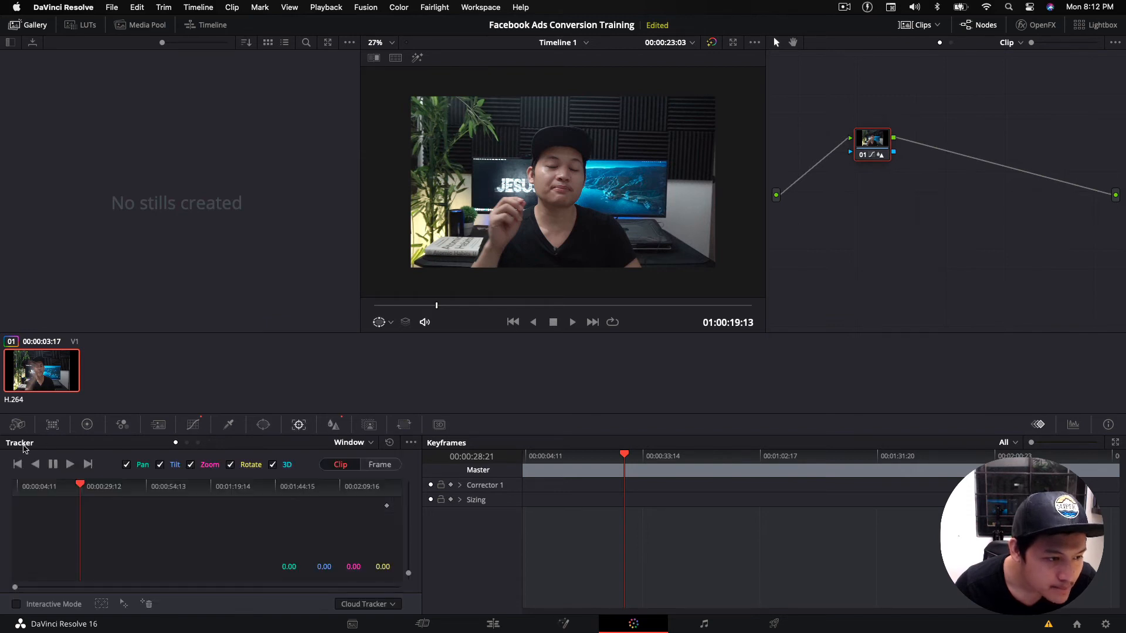
{"action": "left_click_drag", "start_coordinate": [96, 488], "coordinate": [147, 487]}
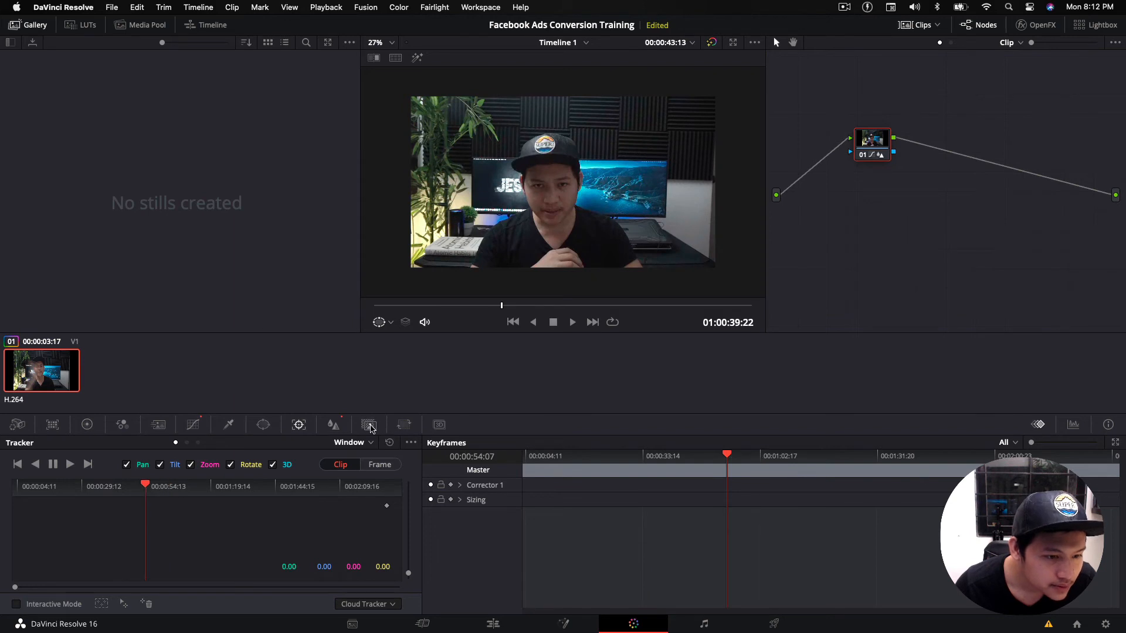
{"action": "left_click", "coordinate": [370, 425]}
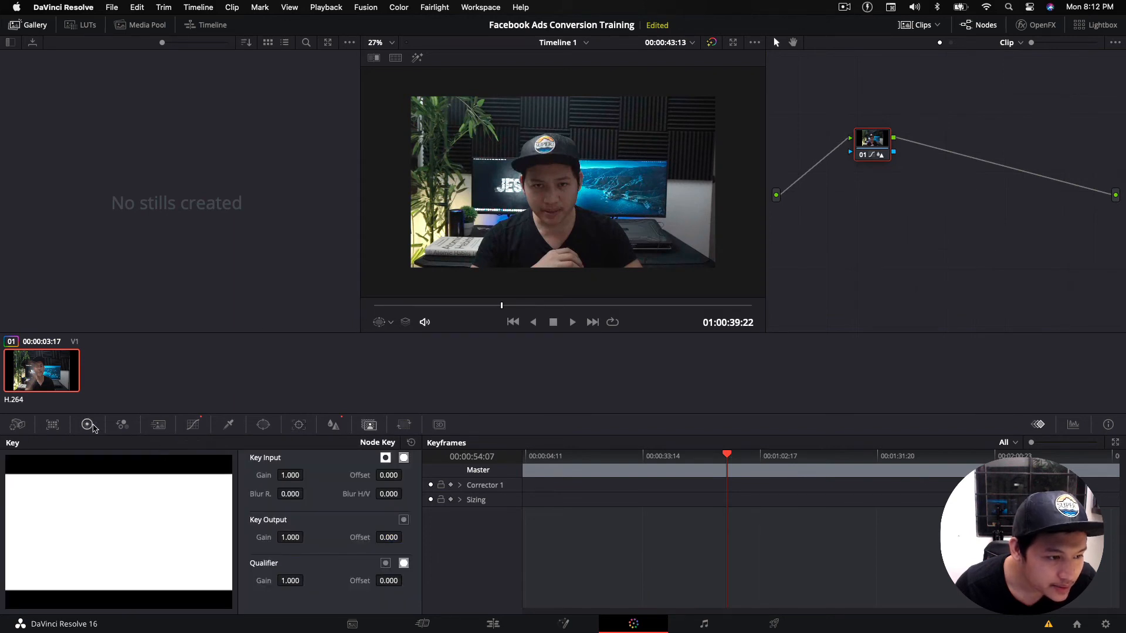
Shift the Gain color wheel slightly to red 1.03, green 0.99 and blue 1.01
{"action": "left_click", "coordinate": [87, 426]}
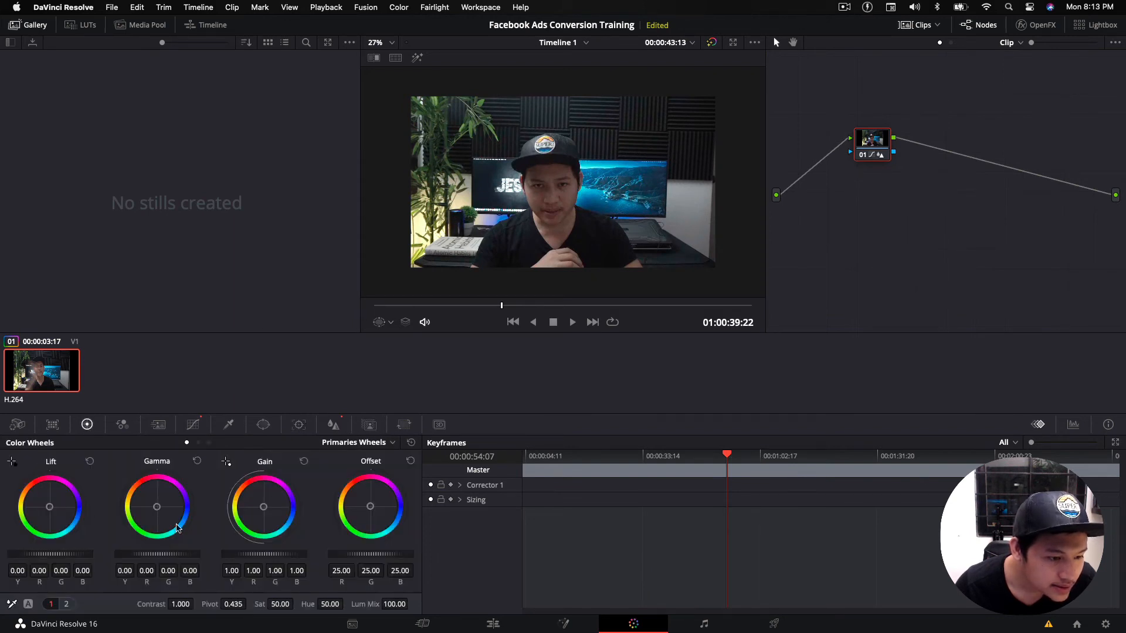
{"action": "left_click_drag", "start_coordinate": [263, 508], "coordinate": [265, 506]}
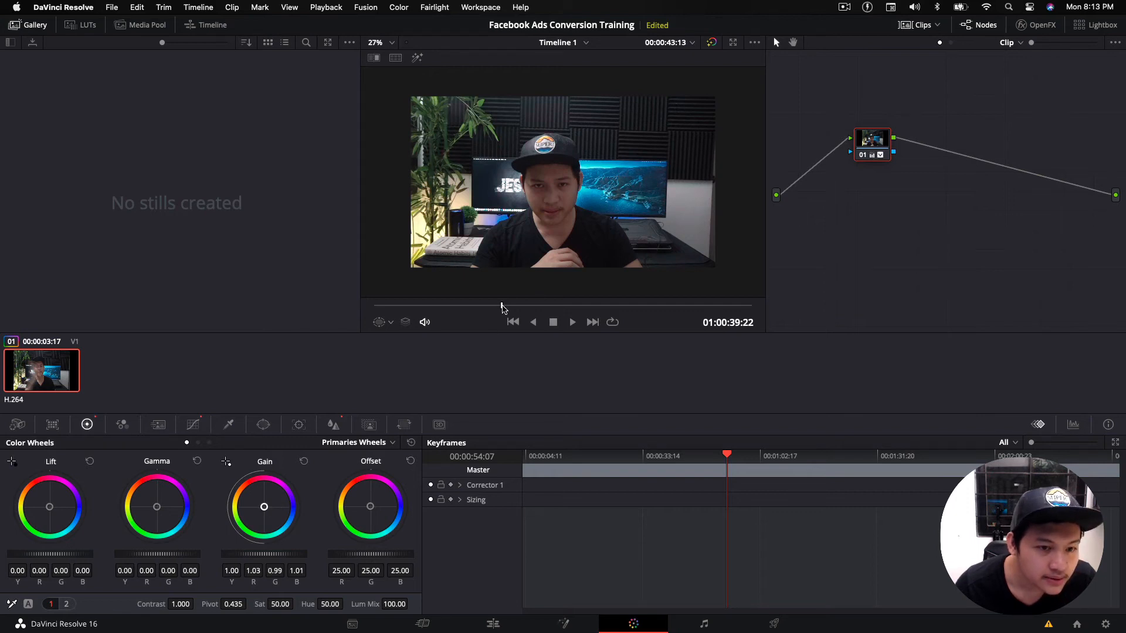
Review the graded picture up close and as a whole frame, playing the clip briefly and scrubbing to 01:01:18:19
{"action": "left_click_drag", "start_coordinate": [501, 305], "coordinate": [525, 305]}
{"action": "scroll", "coordinate": [596, 192], "scroll_direction": "up", "scroll_amount": 5}
{"action": "scroll", "coordinate": [596, 192], "scroll_direction": "down", "scroll_amount": 3}
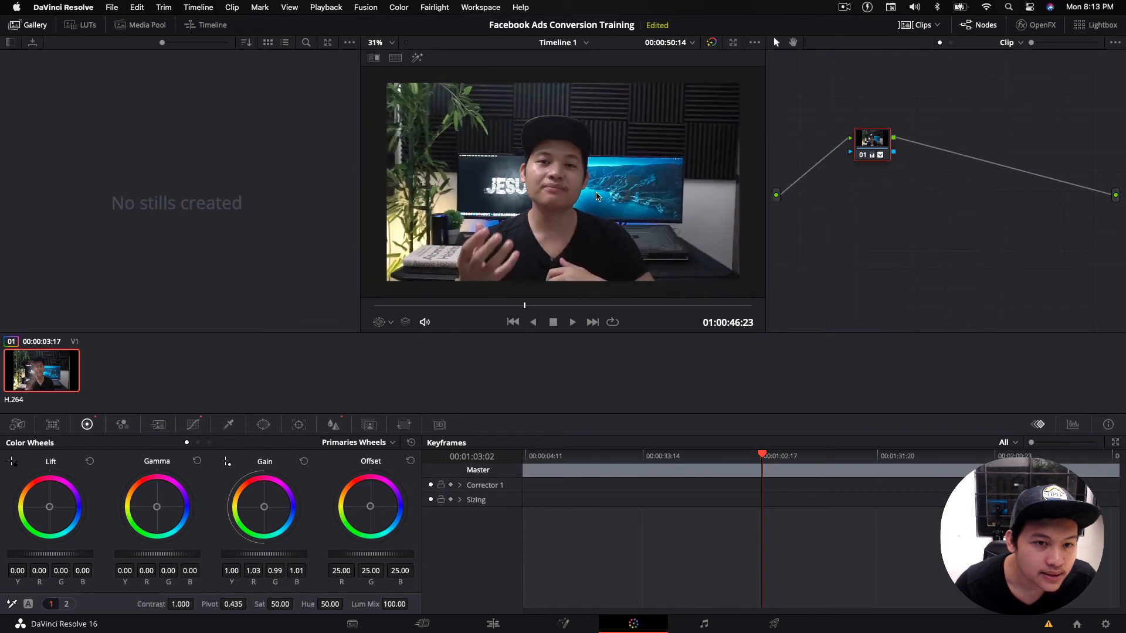
{"action": "scroll", "coordinate": [596, 196], "scroll_direction": "down", "scroll_amount": 4}
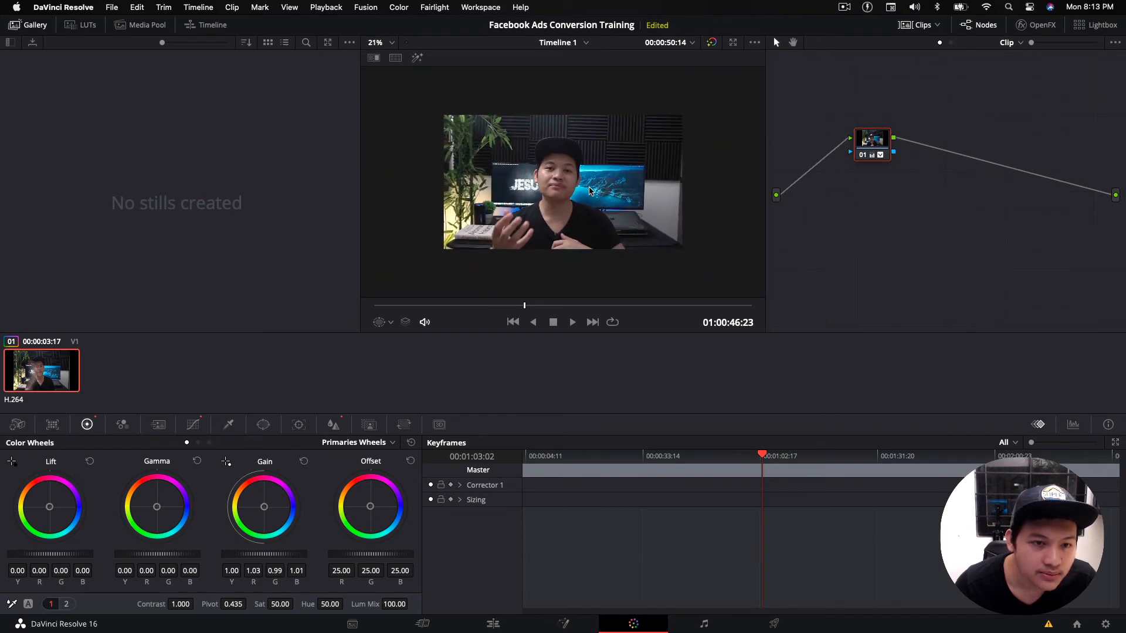
{"action": "scroll", "coordinate": [590, 191], "scroll_direction": "down", "scroll_amount": 2}
{"action": "scroll", "coordinate": [589, 191], "scroll_direction": "up", "scroll_amount": 7}
{"action": "scroll", "coordinate": [589, 190], "scroll_direction": "down", "scroll_amount": 2}
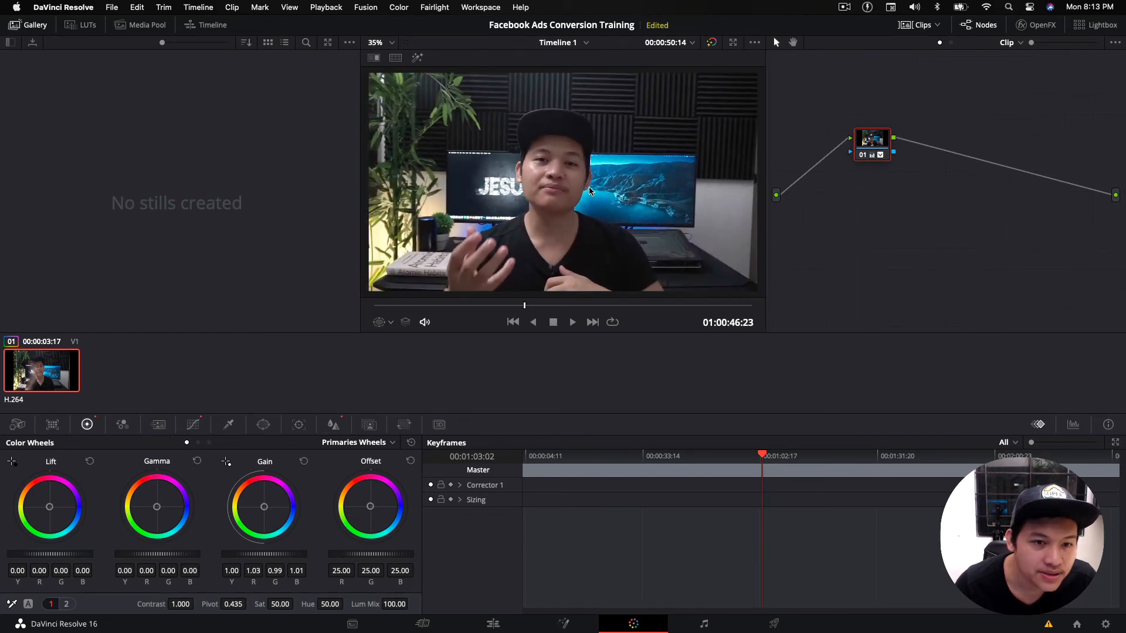
{"action": "mouse_move", "coordinate": [535, 306]}
{"action": "left_mouse_down"}
{"action": "mouse_move", "coordinate": [601, 314]}
{"action": "mouse_move", "coordinate": [518, 318]}
{"action": "left_mouse_up"}
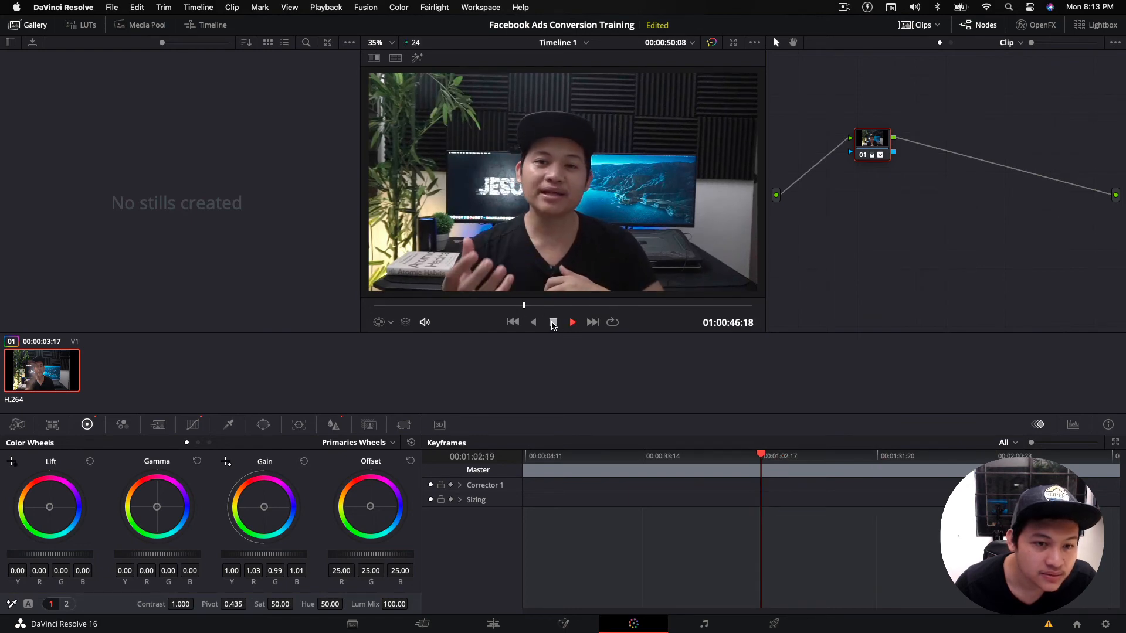
{"action": "left_click", "coordinate": [553, 323]}
{"action": "left_click_drag", "start_coordinate": [525, 305], "coordinate": [628, 317]}
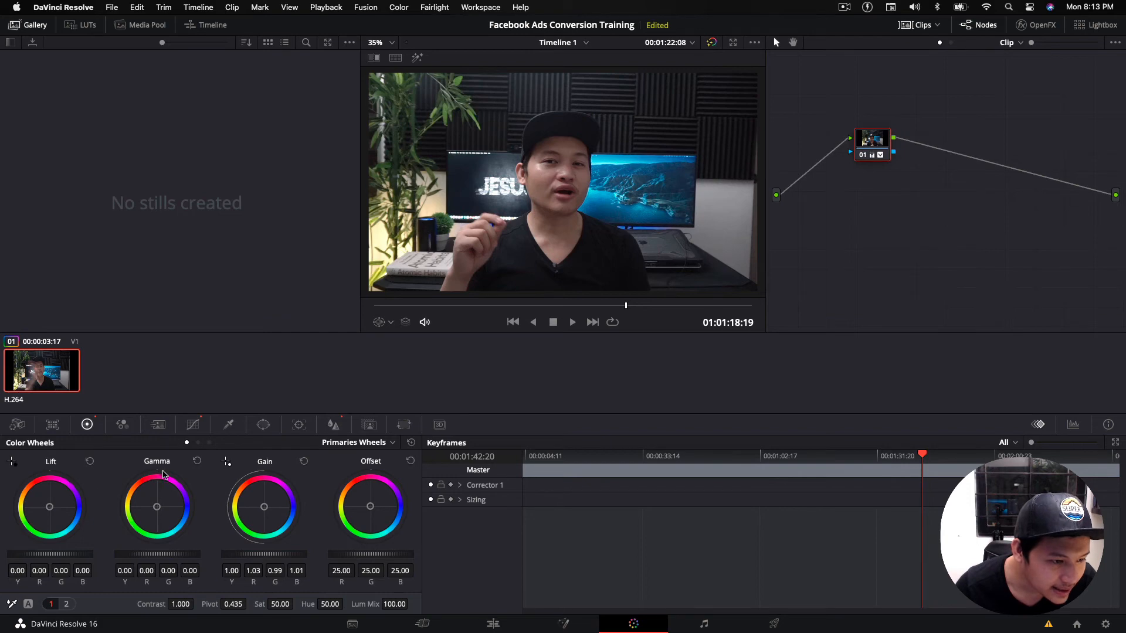
Nudge the Gamma wheel, set Lift blue to -0.01 and Offset to 24.65, 24.38 and 25.94, checking the picture at 01:01:26:11
{"action": "left_click_drag", "start_coordinate": [158, 512], "coordinate": [158, 507]}
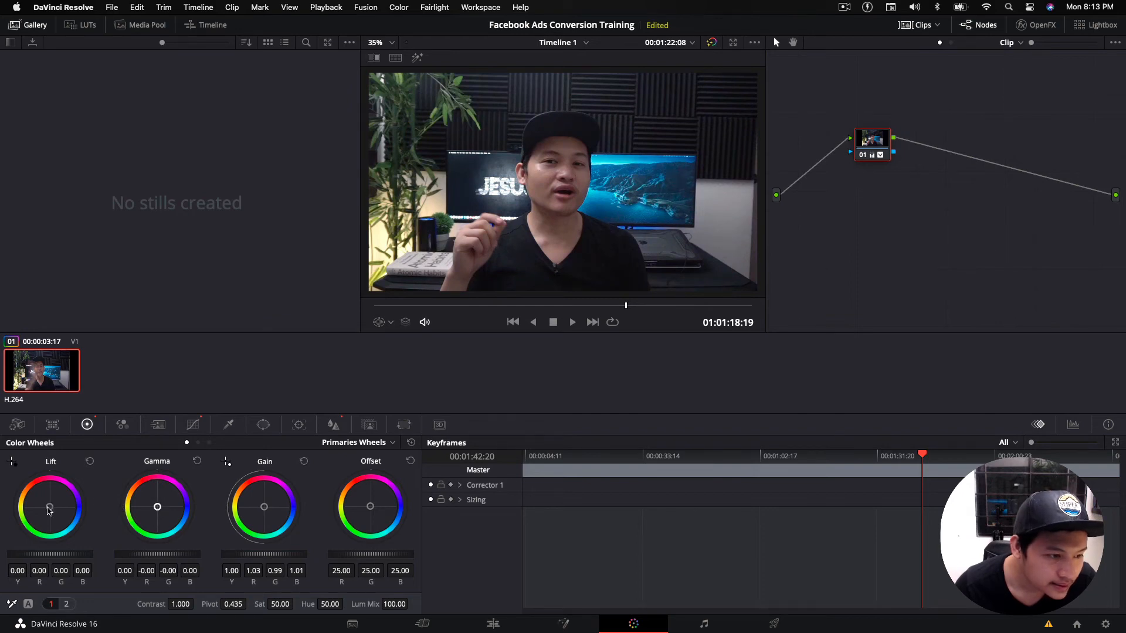
{"action": "left_click_drag", "start_coordinate": [48, 508], "coordinate": [50, 506]}
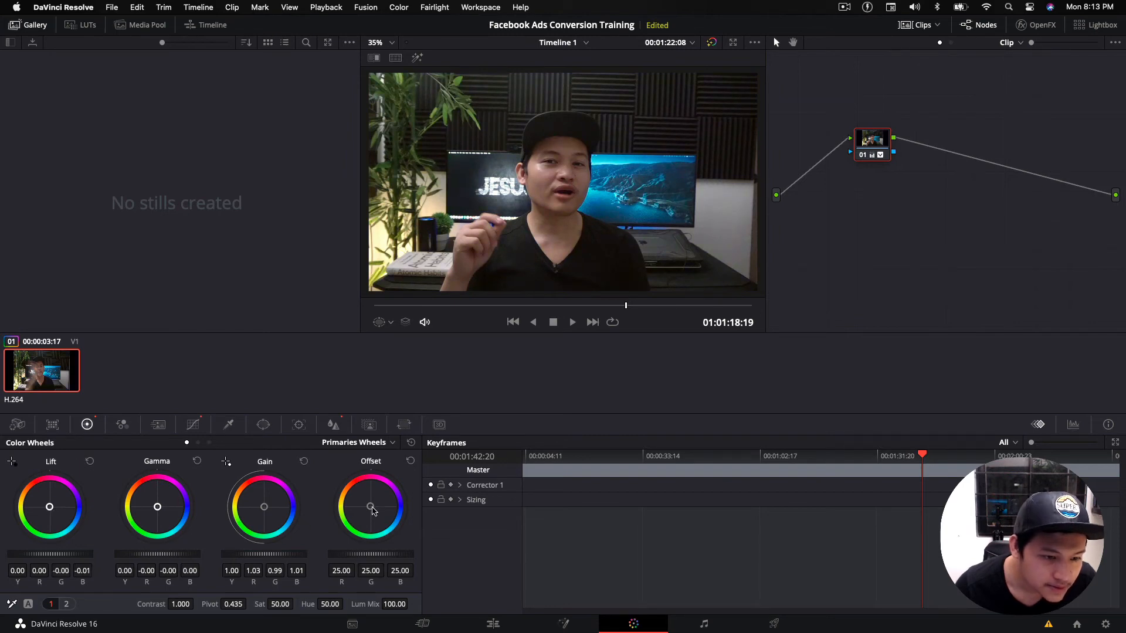
{"action": "left_click_drag", "start_coordinate": [373, 511], "coordinate": [371, 506]}
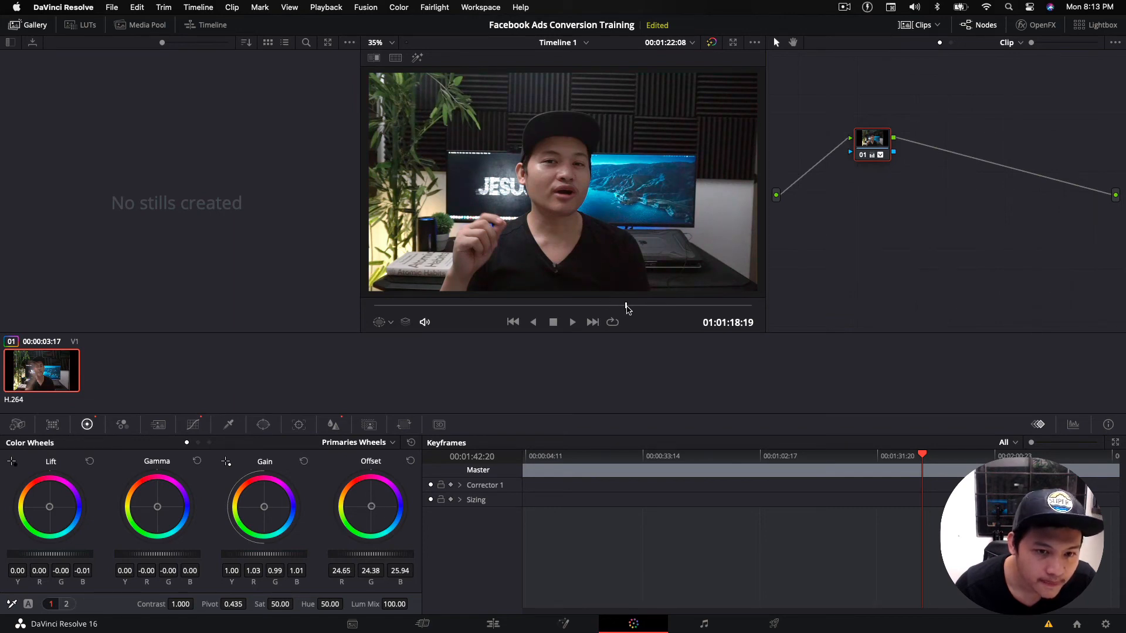
{"action": "left_click_drag", "start_coordinate": [626, 306], "coordinate": [651, 305]}
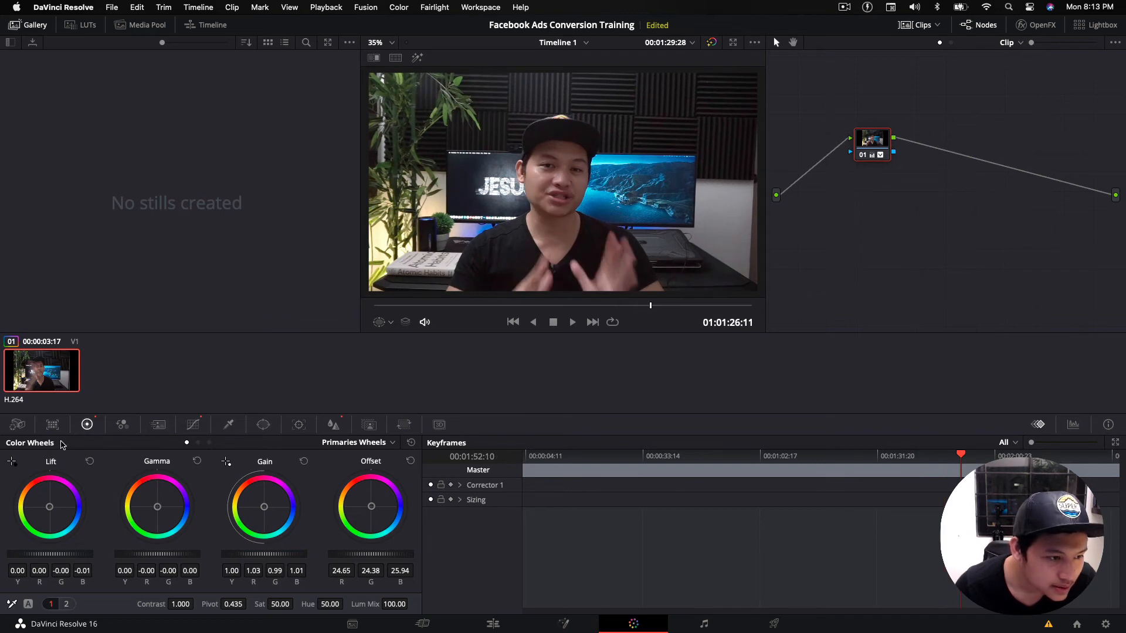
Look through the Camera Raw, Motion Effects and Curves palettes
{"action": "left_click", "coordinate": [18, 425]}
{"action": "left_click", "coordinate": [19, 426]}
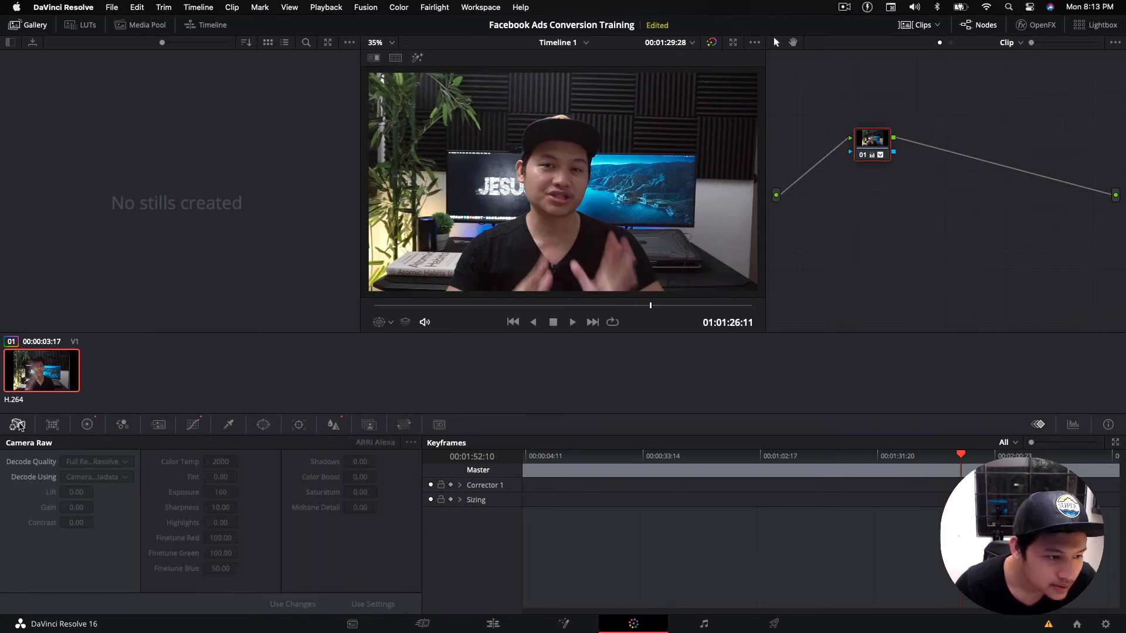
{"action": "left_click", "coordinate": [165, 430]}
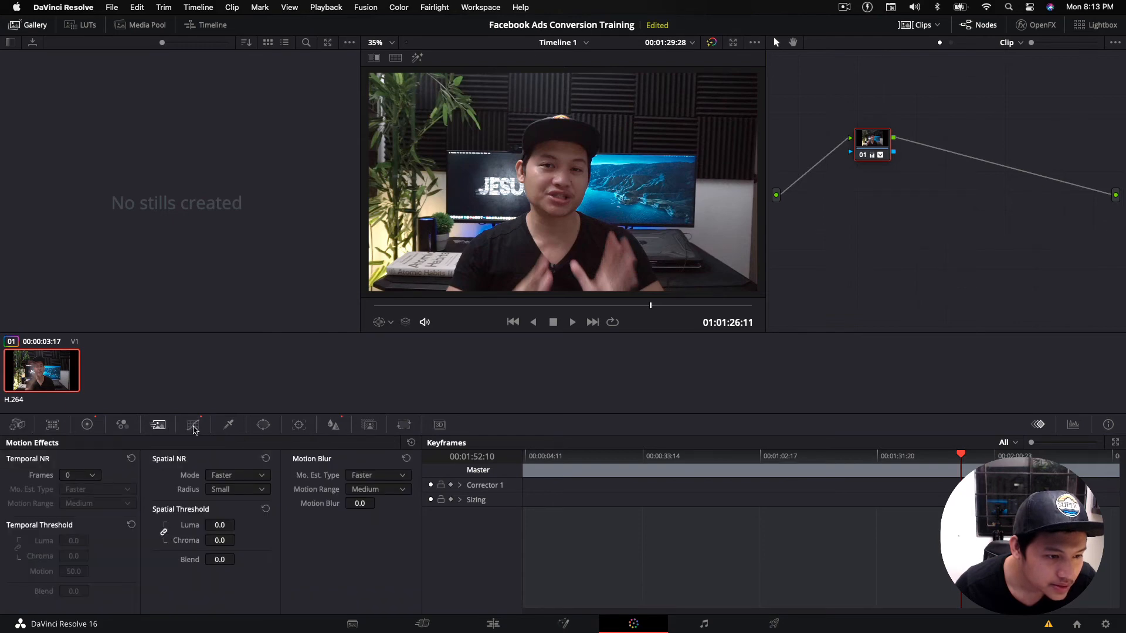
{"action": "left_click", "coordinate": [193, 426]}
Try to qualify the skin tone by sampling the man's cheek with the HSL Qualifier, and check the whole frame
{"action": "left_click", "coordinate": [228, 427]}
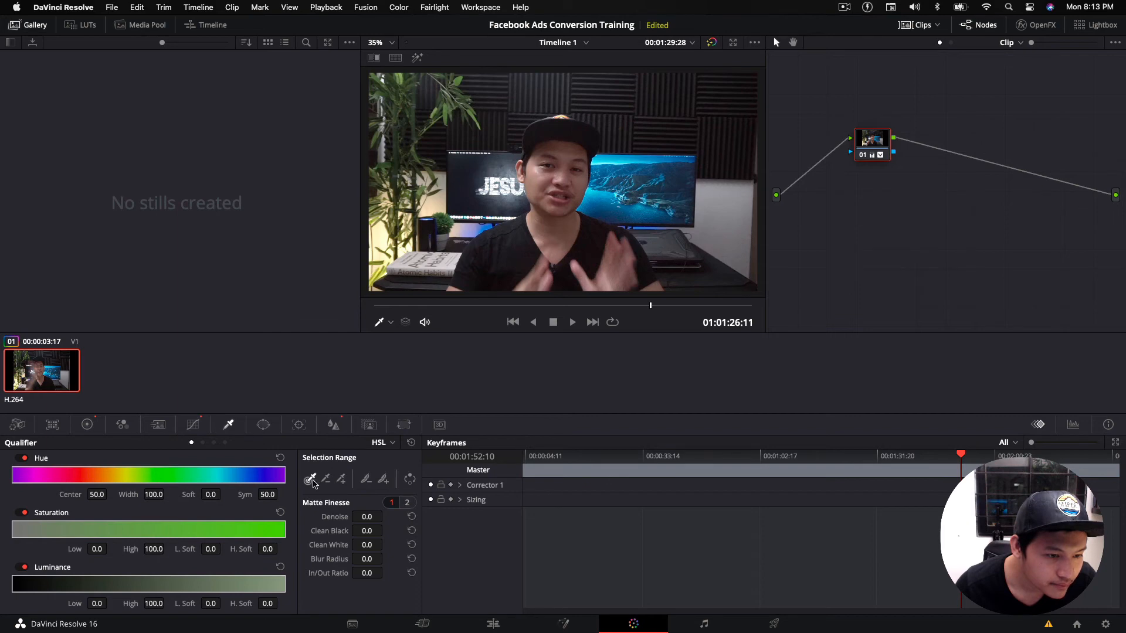
{"action": "scroll", "coordinate": [584, 178], "scroll_direction": "up", "scroll_amount": 8}
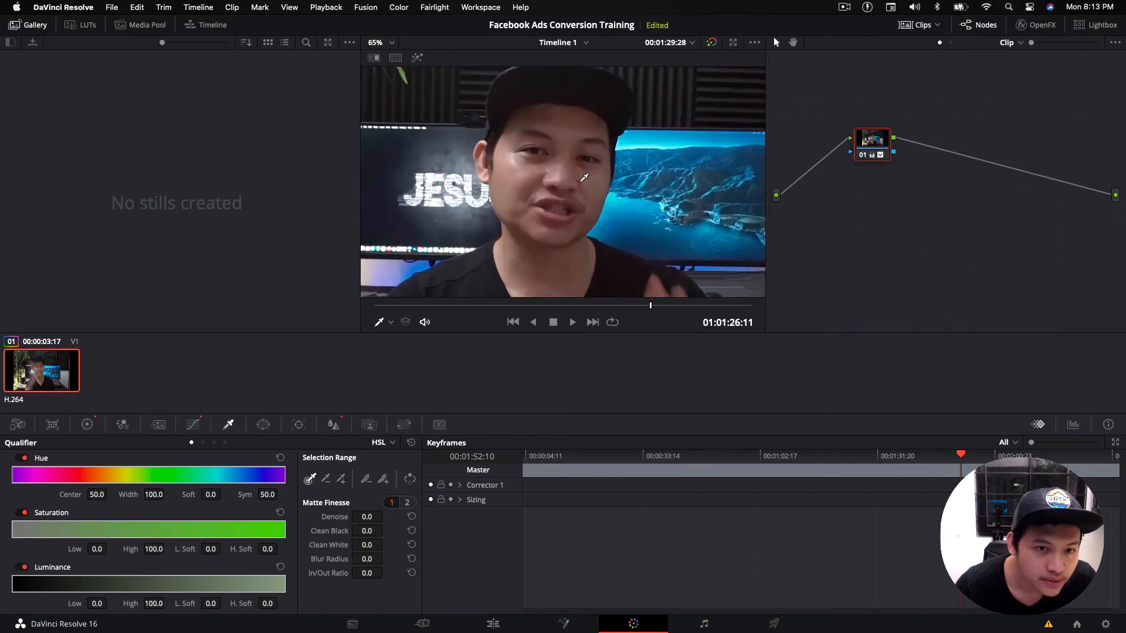
{"action": "left_click", "coordinate": [404, 165]}
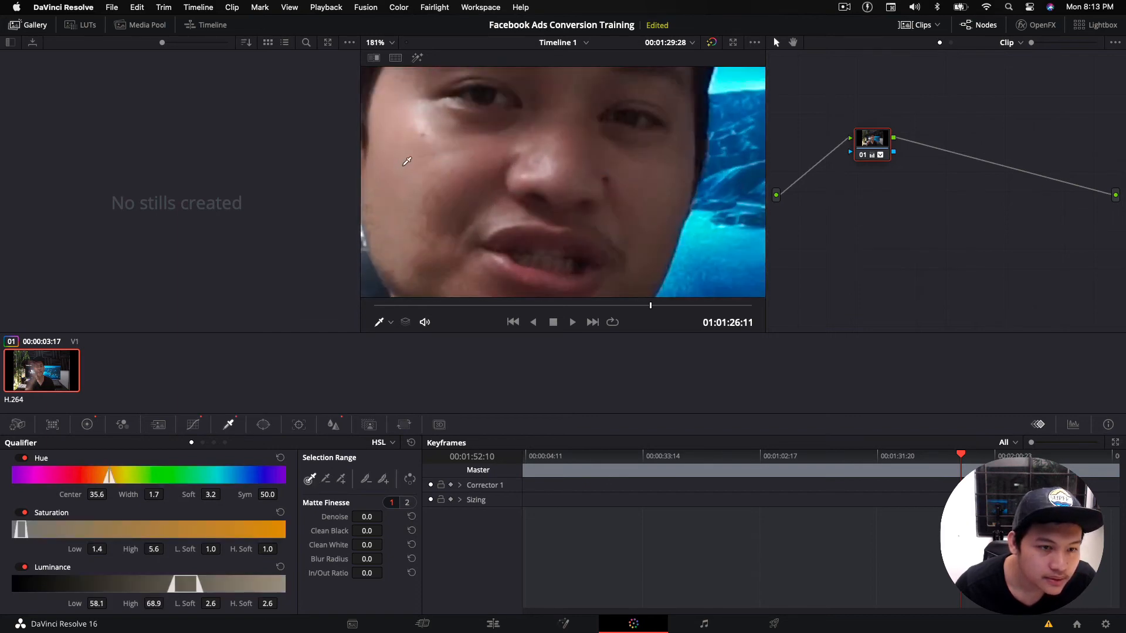
{"action": "scroll", "coordinate": [470, 188], "scroll_direction": "down", "scroll_amount": 6}
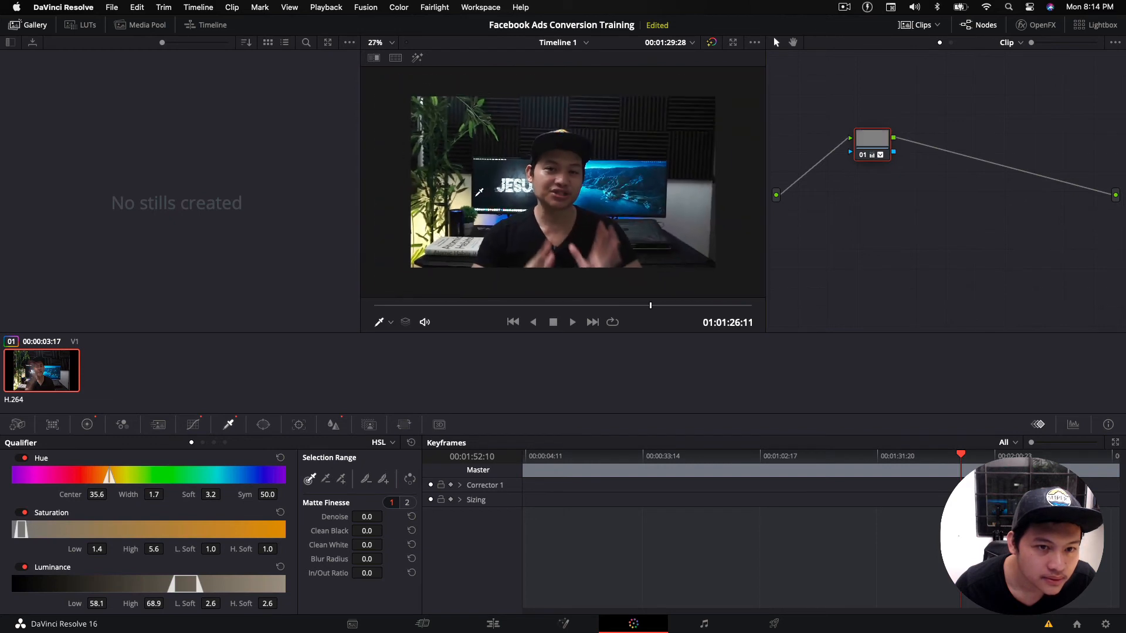
{"action": "scroll", "coordinate": [479, 192], "scroll_direction": "down", "scroll_amount": 1}
{"action": "scroll", "coordinate": [478, 192], "scroll_direction": "down", "scroll_amount": 3}
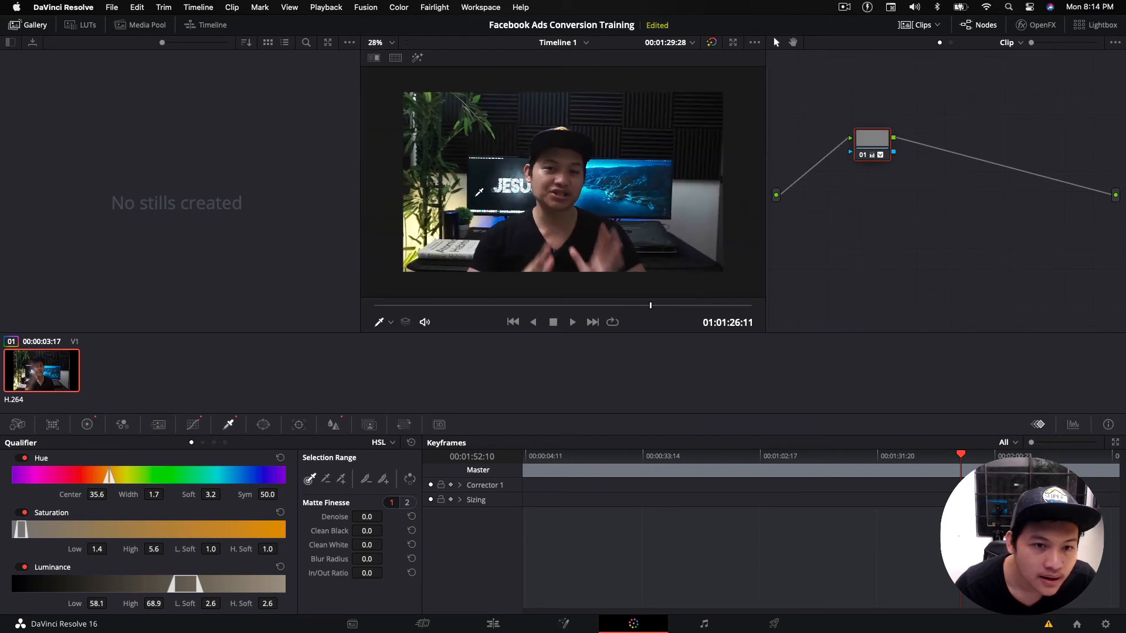
Try other HSL qualifier samples in the background, including the pale wall, the desk area and the two monitors
{"action": "left_click", "coordinate": [655, 151]}
{"action": "left_click", "coordinate": [682, 210]}
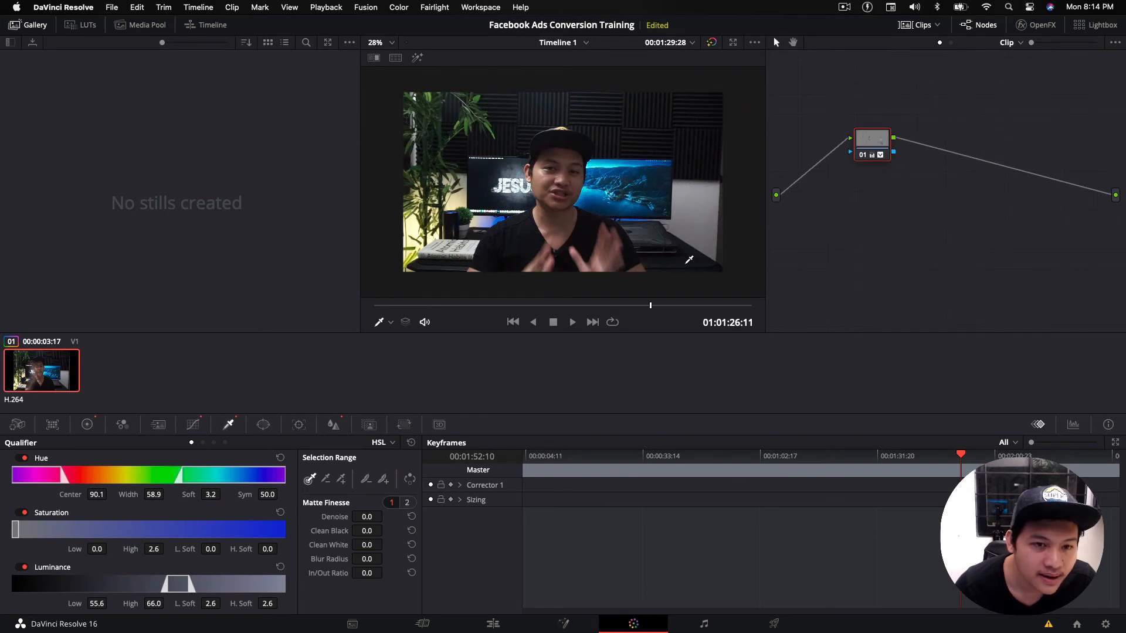
{"action": "left_click", "coordinate": [649, 236]}
{"action": "left_click", "coordinate": [477, 175]}
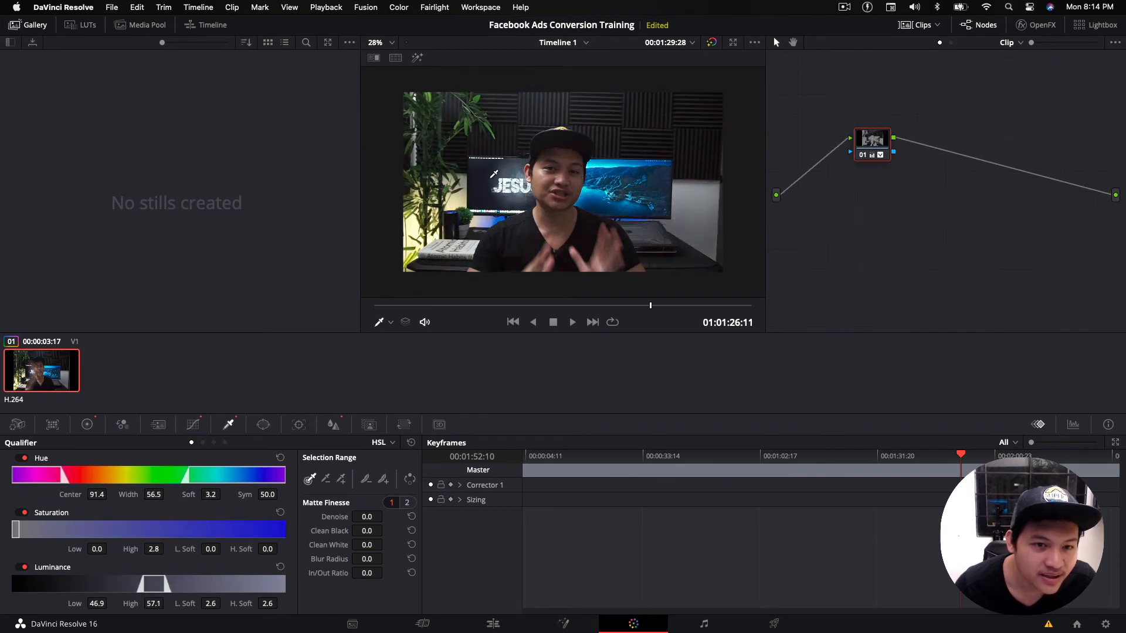
{"action": "left_click", "coordinate": [657, 179]}
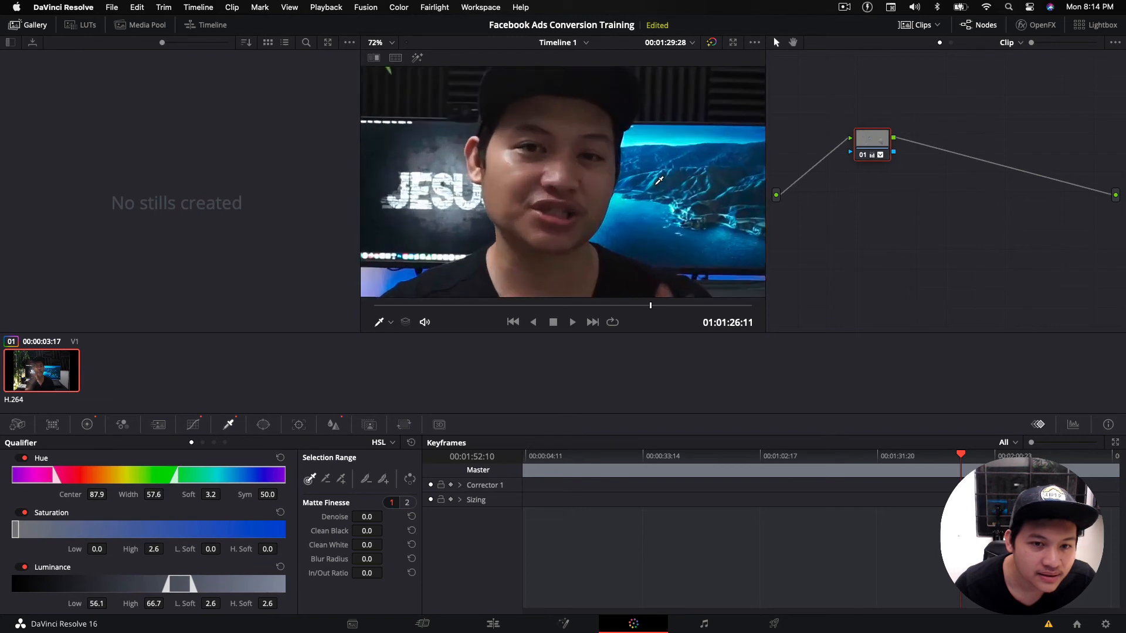
Try to requalify the skin tone by sampling the outer edge of the man's other cheek, checking the result at 01:00:51:02
{"action": "scroll", "coordinate": [657, 179], "scroll_direction": "up", "scroll_amount": 10}
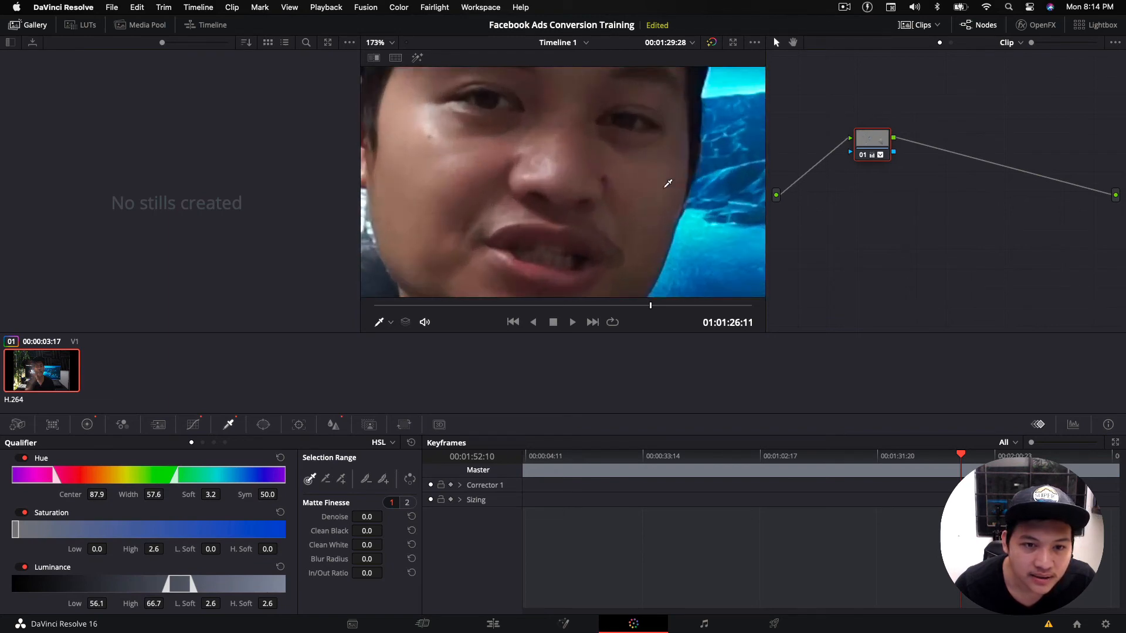
{"action": "left_click", "coordinate": [667, 183]}
{"action": "scroll", "coordinate": [667, 183], "scroll_direction": "down", "scroll_amount": 6}
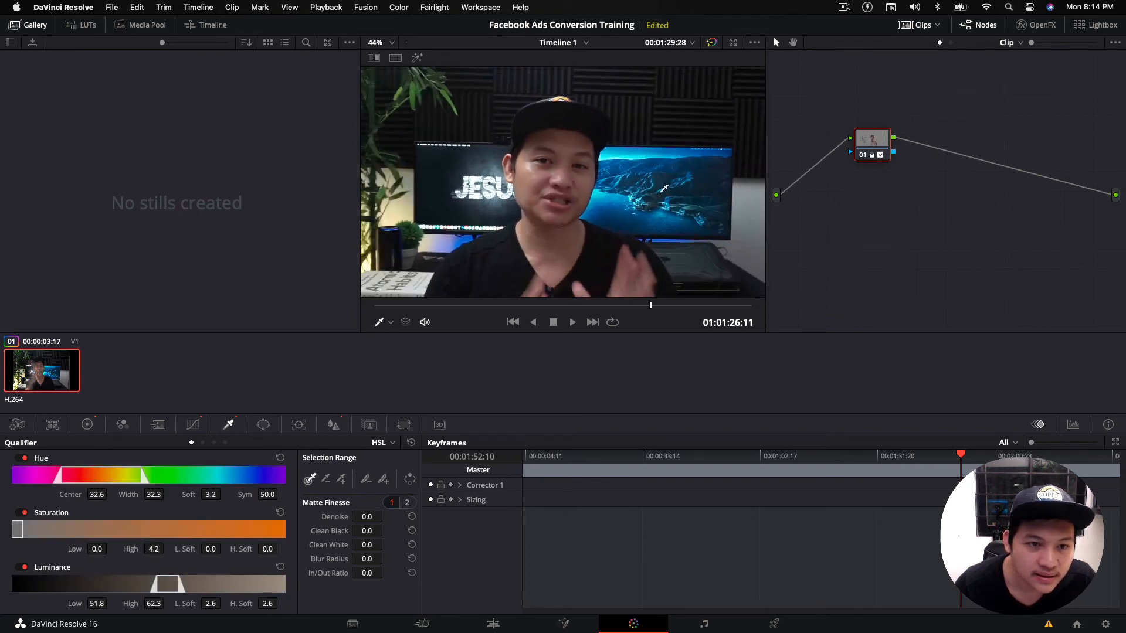
{"action": "left_click_drag", "start_coordinate": [648, 310], "coordinate": [538, 310]}
{"action": "scroll", "coordinate": [542, 258], "scroll_direction": "down", "scroll_amount": 2}
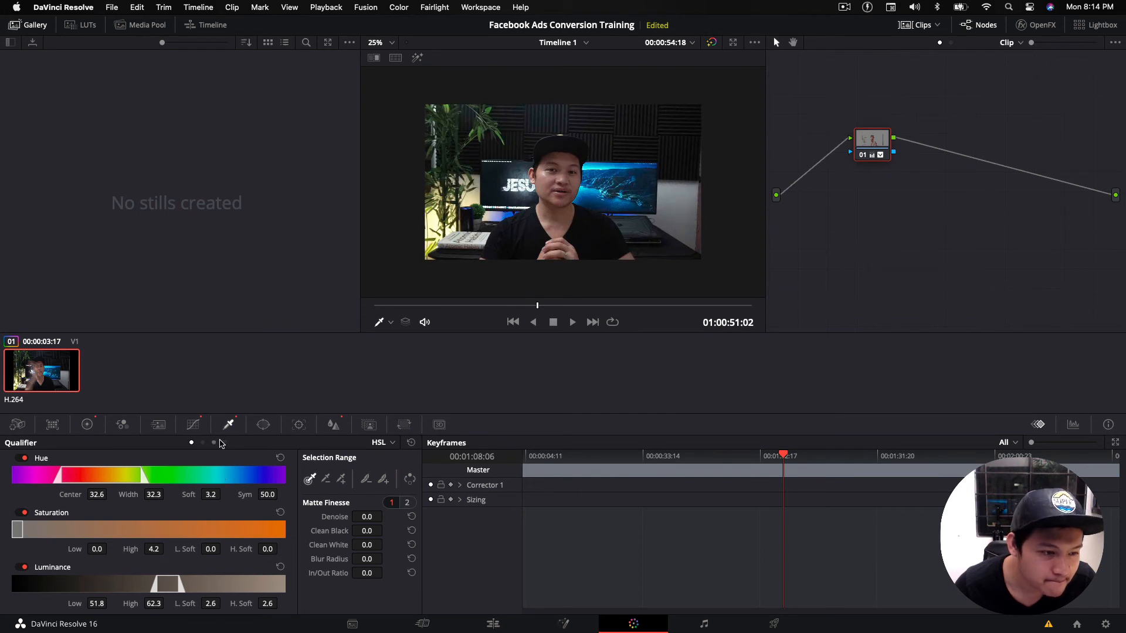
Undo all the qualifier color samples
{"action": "key", "text": "super+z"}
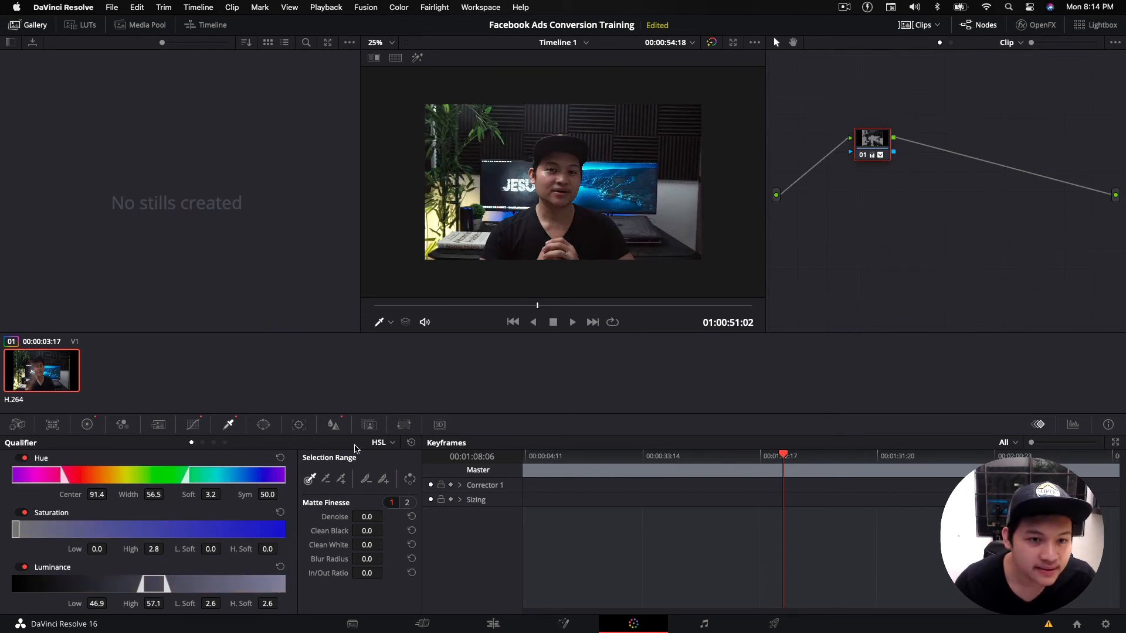
{"action": "key", "text": "super+z"}
{"action": "key", "text": "super+z"}
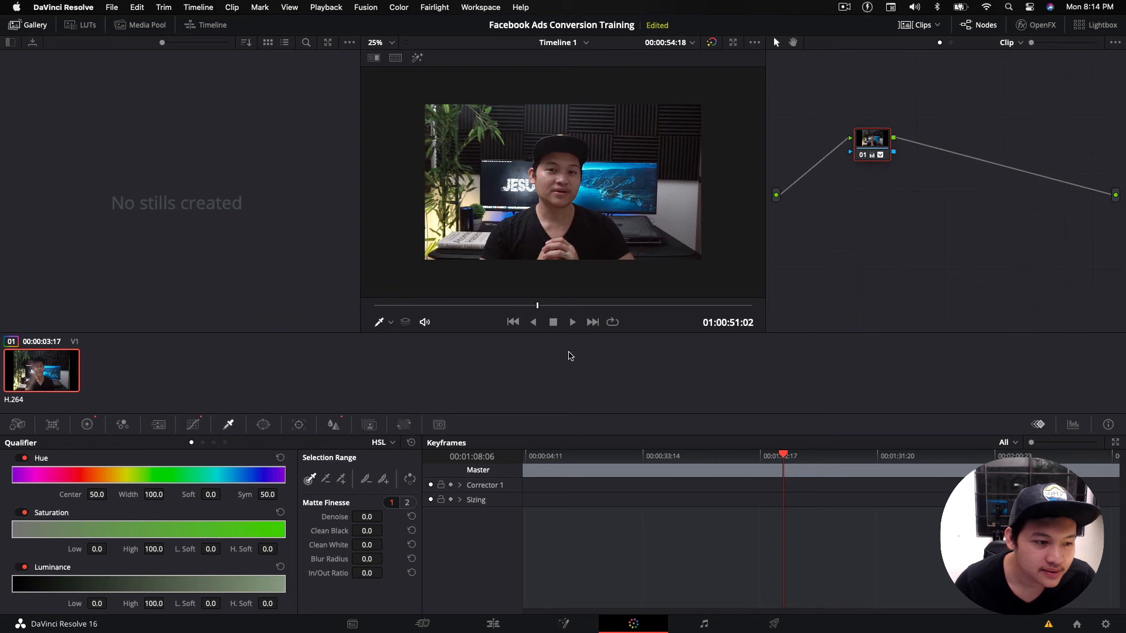
Go through the grading palettes, including Tracker, Blur, Color Wheels, Camera Raw and Key, ending on Window
{"action": "left_click", "coordinate": [264, 426]}
{"action": "left_click", "coordinate": [299, 426]}
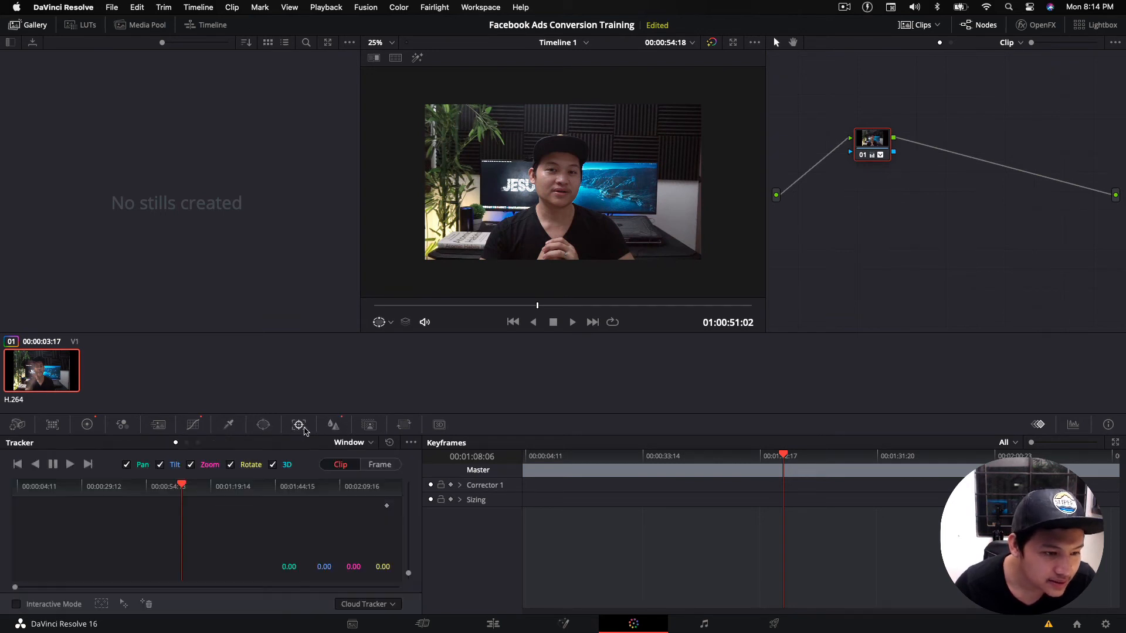
{"action": "left_click", "coordinate": [334, 428]}
{"action": "left_click", "coordinate": [87, 425]}
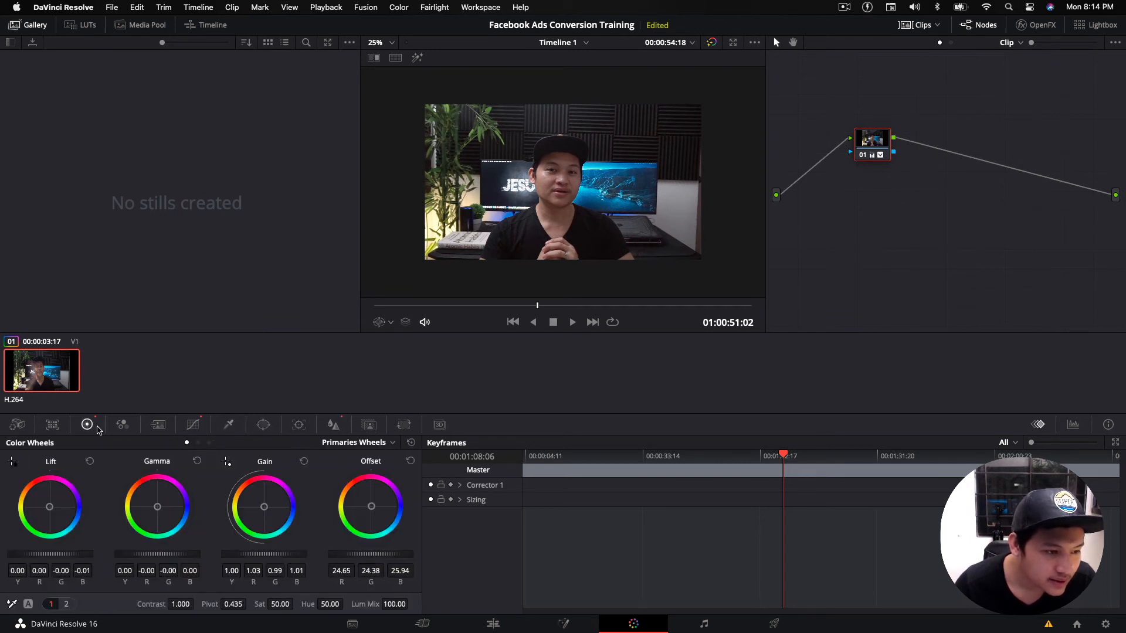
{"action": "left_click", "coordinate": [122, 426]}
{"action": "left_click", "coordinate": [52, 426]}
{"action": "left_click", "coordinate": [17, 426]}
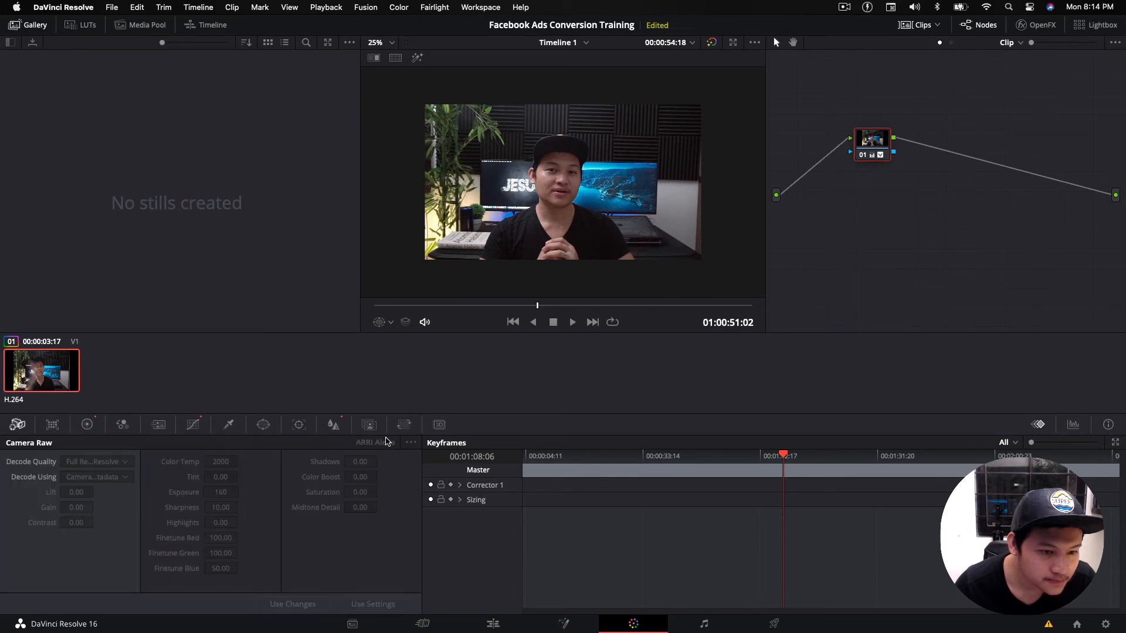
{"action": "left_click", "coordinate": [369, 424]}
{"action": "left_click", "coordinate": [333, 425]}
{"action": "left_click", "coordinate": [299, 426]}
{"action": "left_click", "coordinate": [262, 426]}
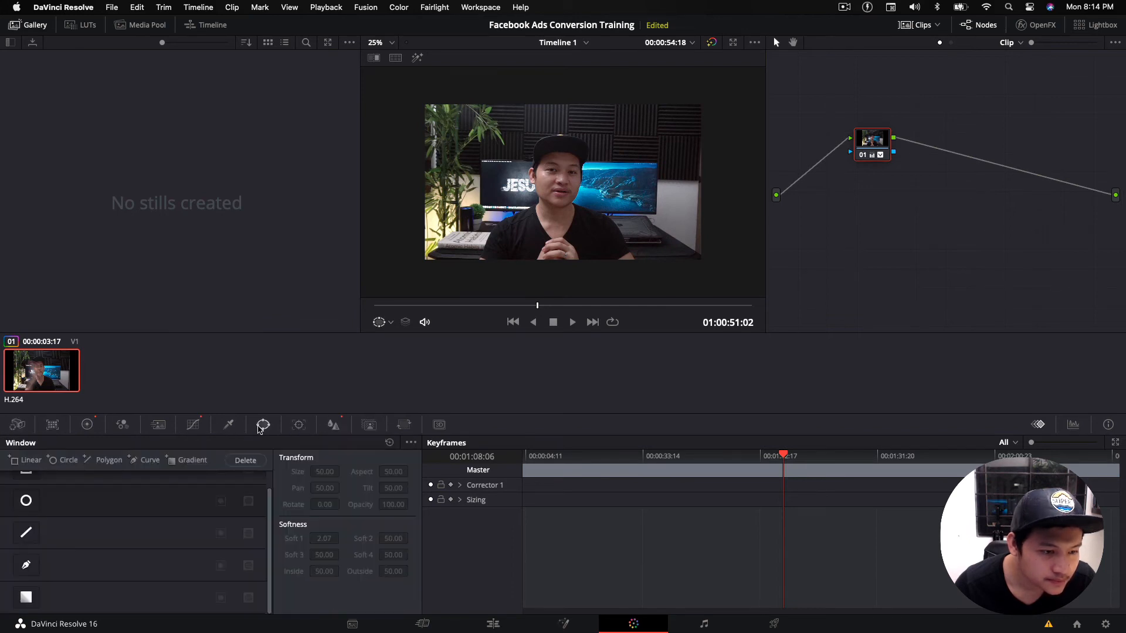
Darken the clip by lowering both the shadow and the highlight control points on the custom curve
{"action": "left_click", "coordinate": [229, 424]}
{"action": "left_click", "coordinate": [193, 425]}
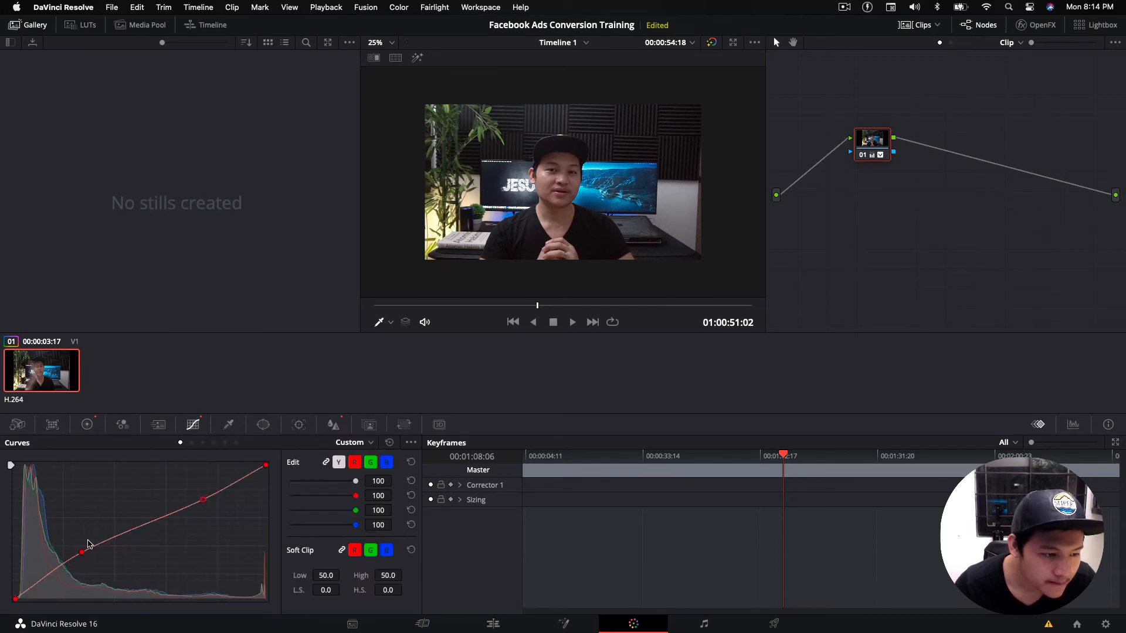
{"action": "left_click_drag", "start_coordinate": [81, 552], "coordinate": [80, 560]}
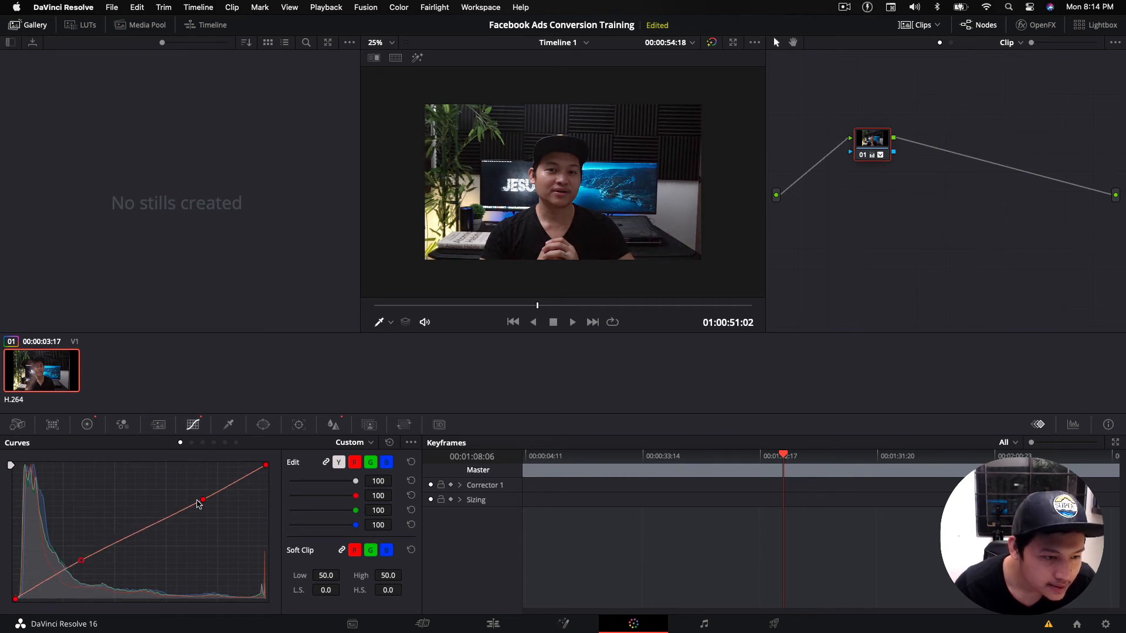
{"action": "mouse_move", "coordinate": [201, 499]}
{"action": "left_mouse_down"}
{"action": "mouse_move", "coordinate": [221, 484]}
{"action": "mouse_move", "coordinate": [216, 473]}
{"action": "mouse_move", "coordinate": [188, 521]}
{"action": "mouse_move", "coordinate": [191, 511]}
{"action": "left_mouse_up"}
{"action": "scroll", "coordinate": [567, 171], "scroll_direction": "up", "scroll_amount": 1}
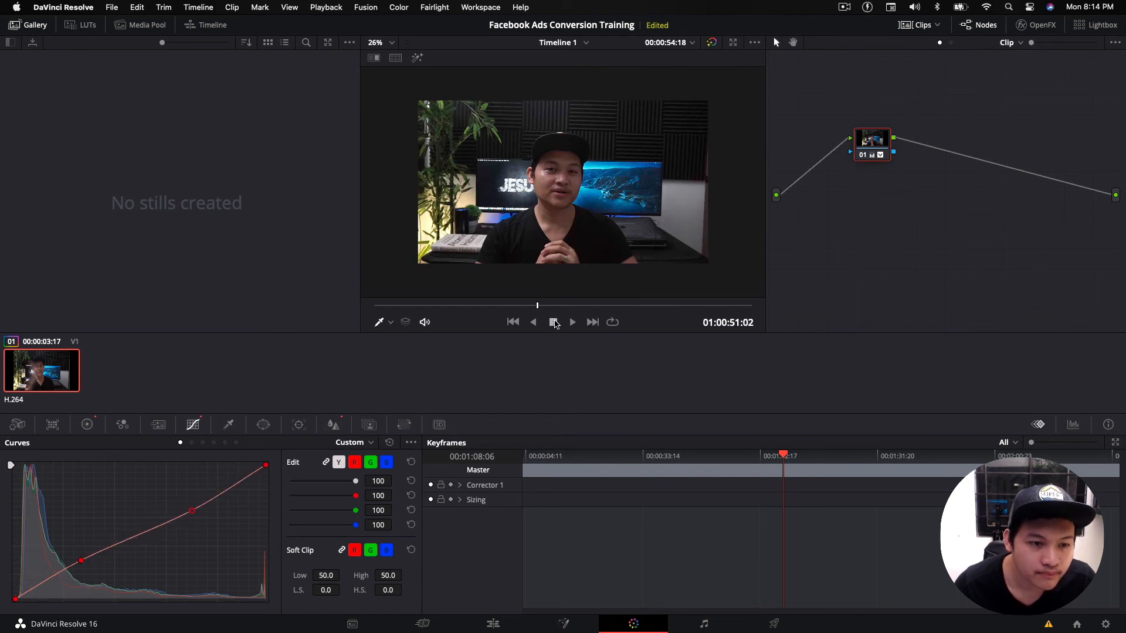
Review the graded clip by playing it from near the start and stopping at 01:00:08:21
{"action": "left_click_drag", "start_coordinate": [537, 306], "coordinate": [395, 310]}
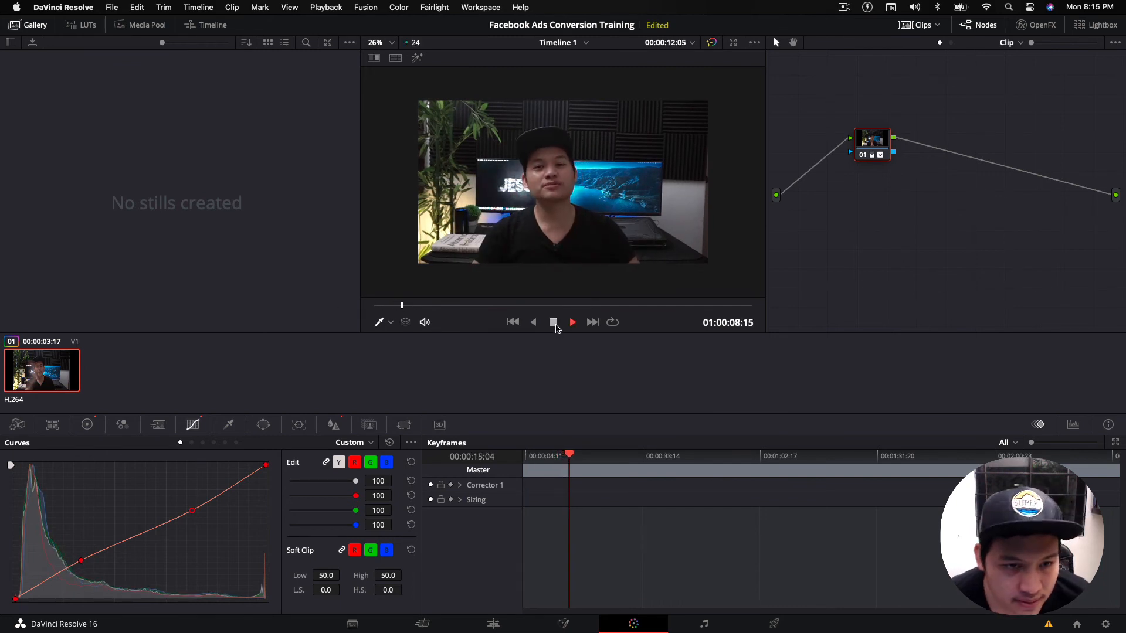
{"action": "left_click", "coordinate": [555, 325]}
{"action": "scroll", "coordinate": [615, 214], "scroll_direction": "up", "scroll_amount": 5}
{"action": "scroll", "coordinate": [616, 213], "scroll_direction": "down", "scroll_amount": 8}
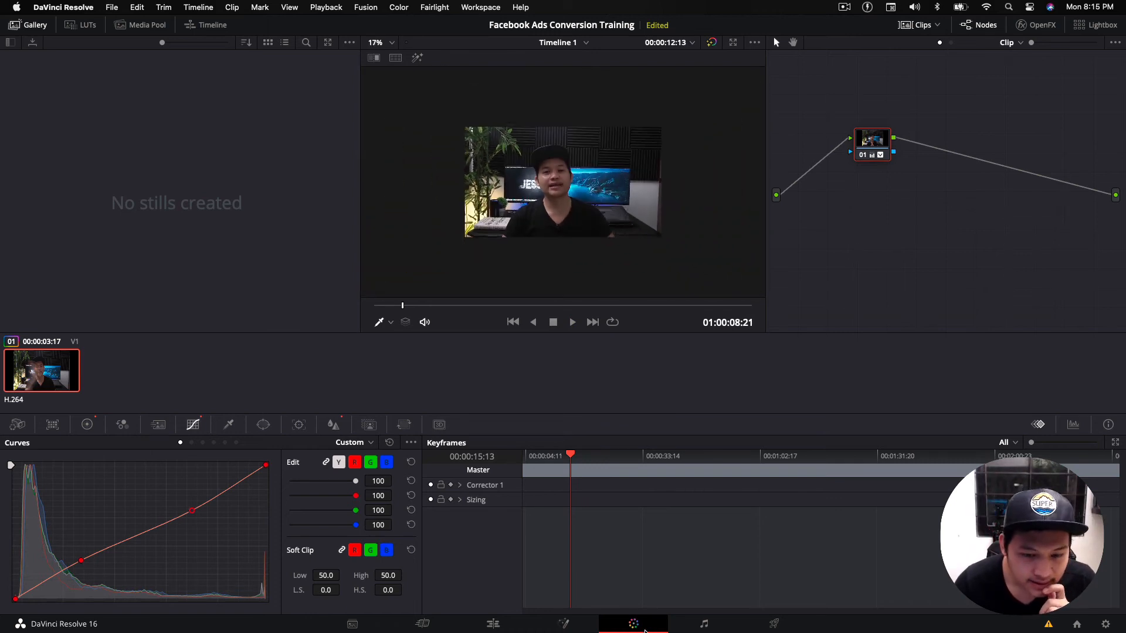
Go to the Fairlight page, select the MAH04952.MP4 audio clip and play it from 01:00:08:21 to 01:00:11:05
{"action": "left_click", "coordinate": [704, 624]}
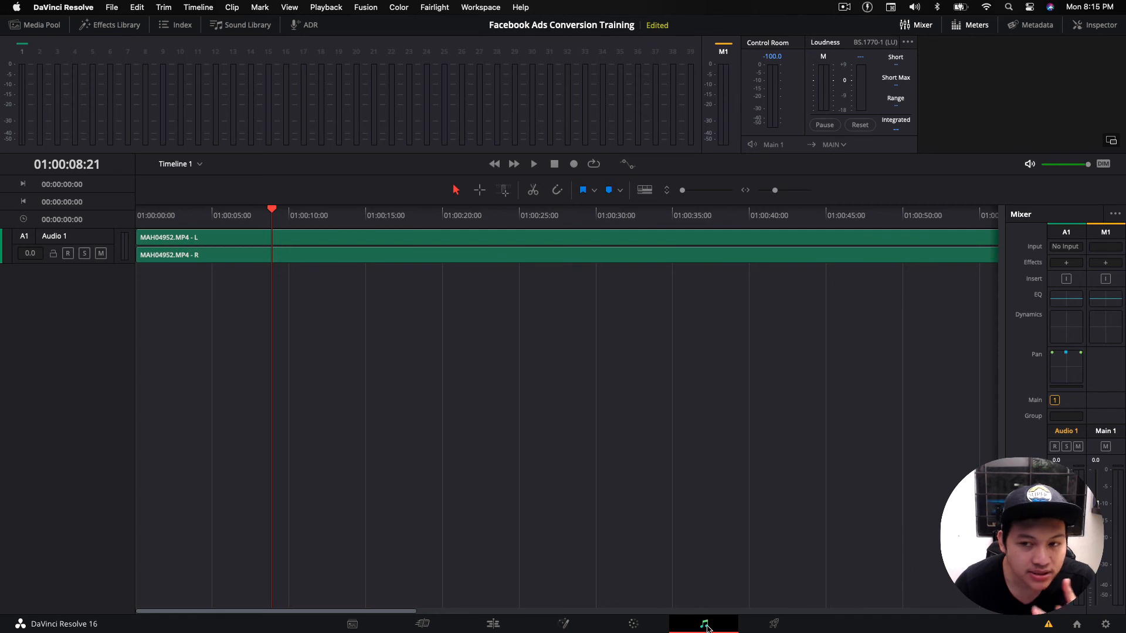
{"action": "left_click", "coordinate": [416, 253]}
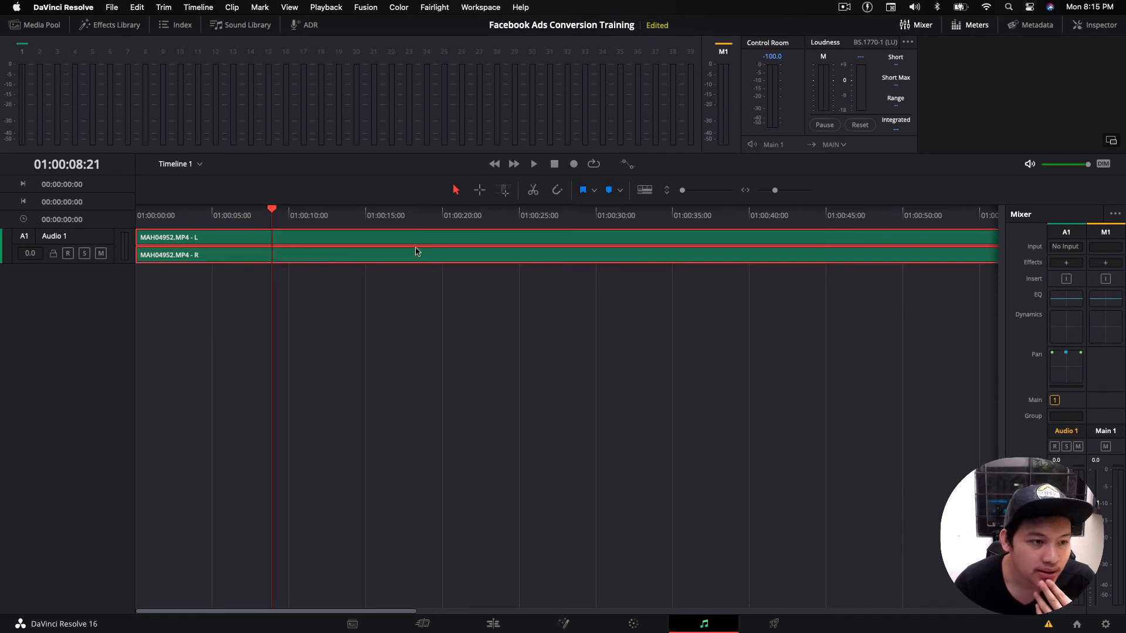
{"action": "left_click", "coordinate": [533, 166]}
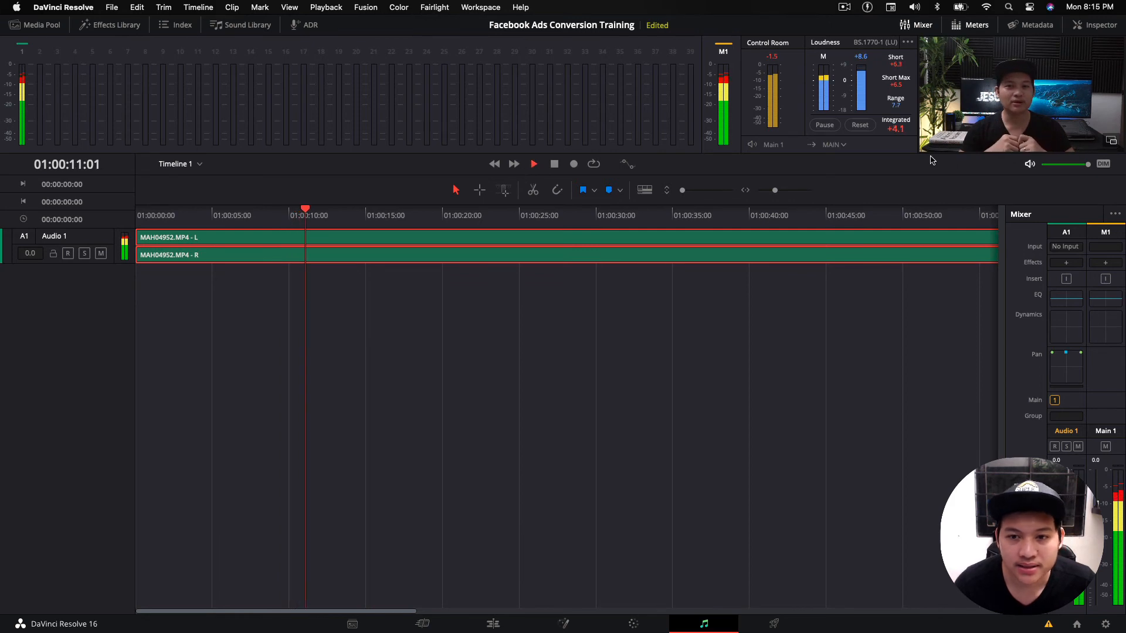
{"action": "key", "text": "space"}
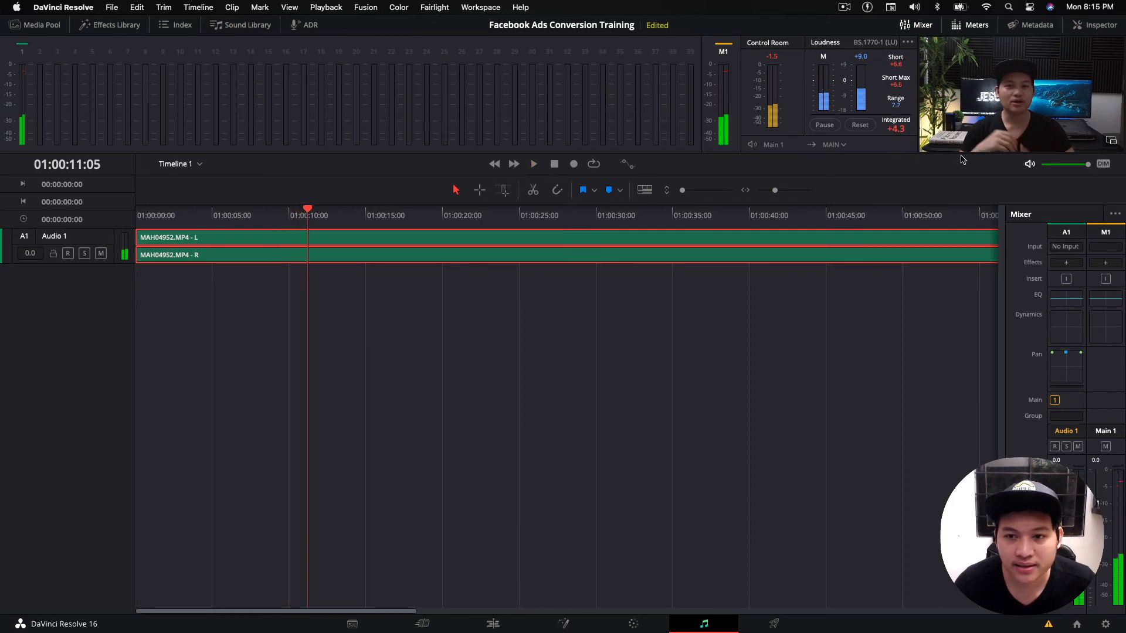
Enlarge the video preview beside the loudness meters and play the clip briefly from 01:00:15:00
{"action": "left_click_drag", "start_coordinate": [963, 155], "coordinate": [941, 323]}
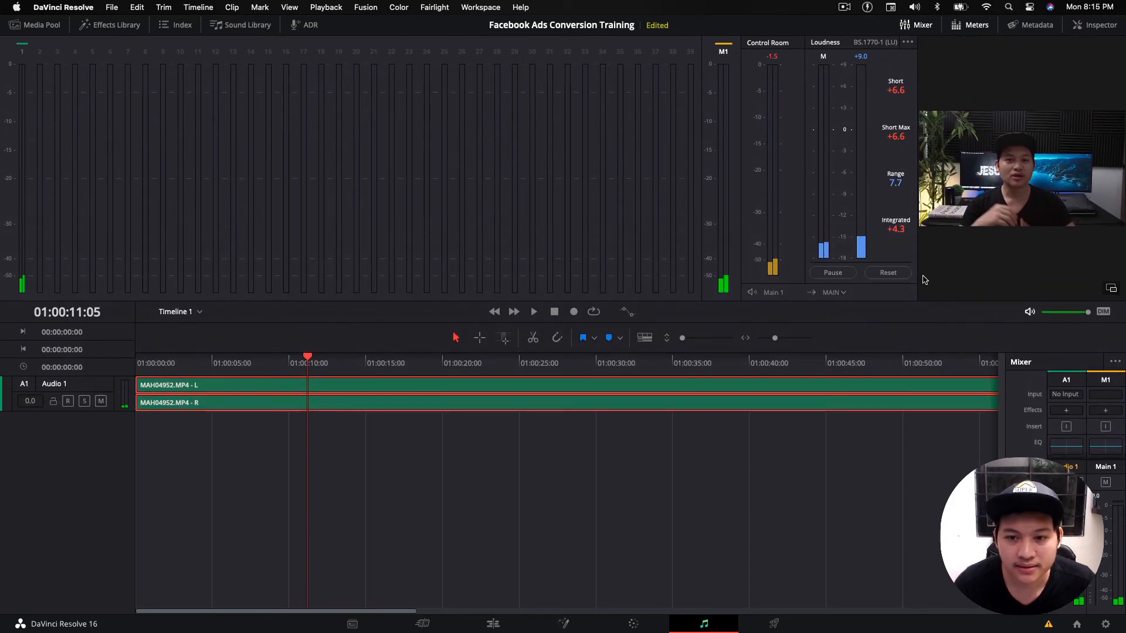
{"action": "left_click_drag", "start_coordinate": [919, 275], "coordinate": [657, 249]}
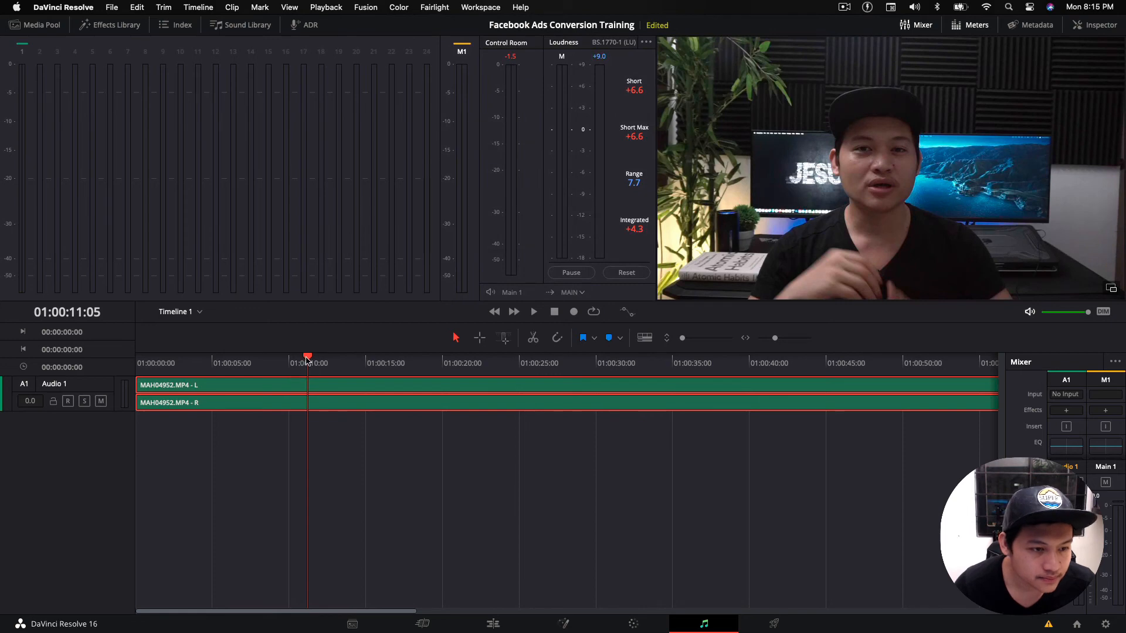
{"action": "left_click_drag", "start_coordinate": [307, 357], "coordinate": [241, 442]}
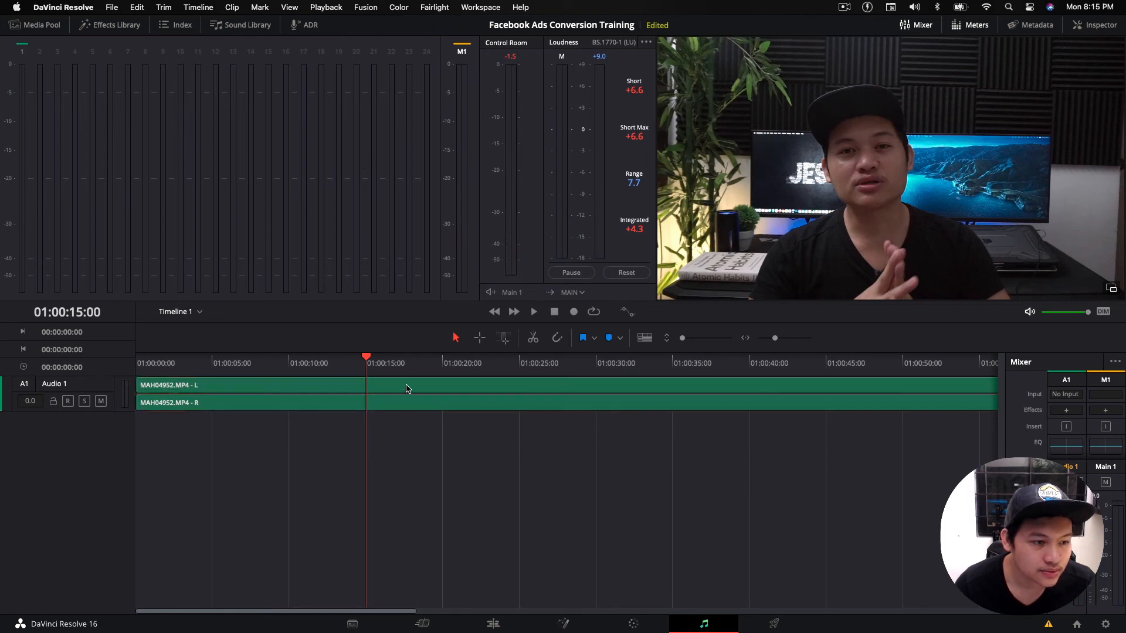
{"action": "key", "text": "space"}
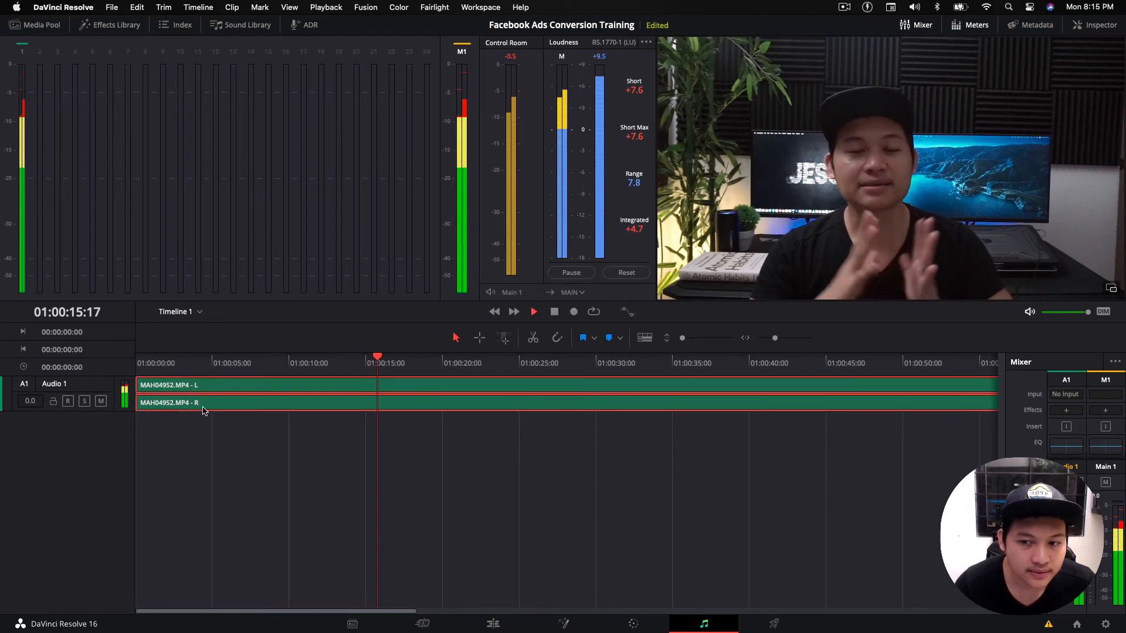
{"action": "key", "text": "space"}
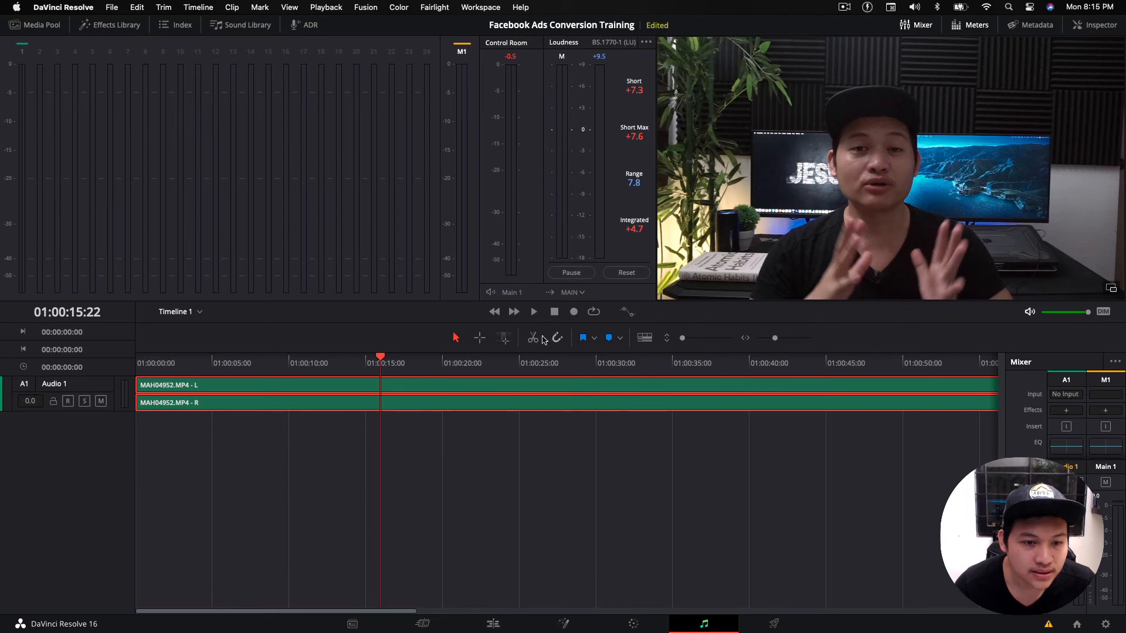
Show the automation controls, turn on Preview with a short test playback, and set On Stop to Event
{"action": "left_click", "coordinate": [627, 311]}
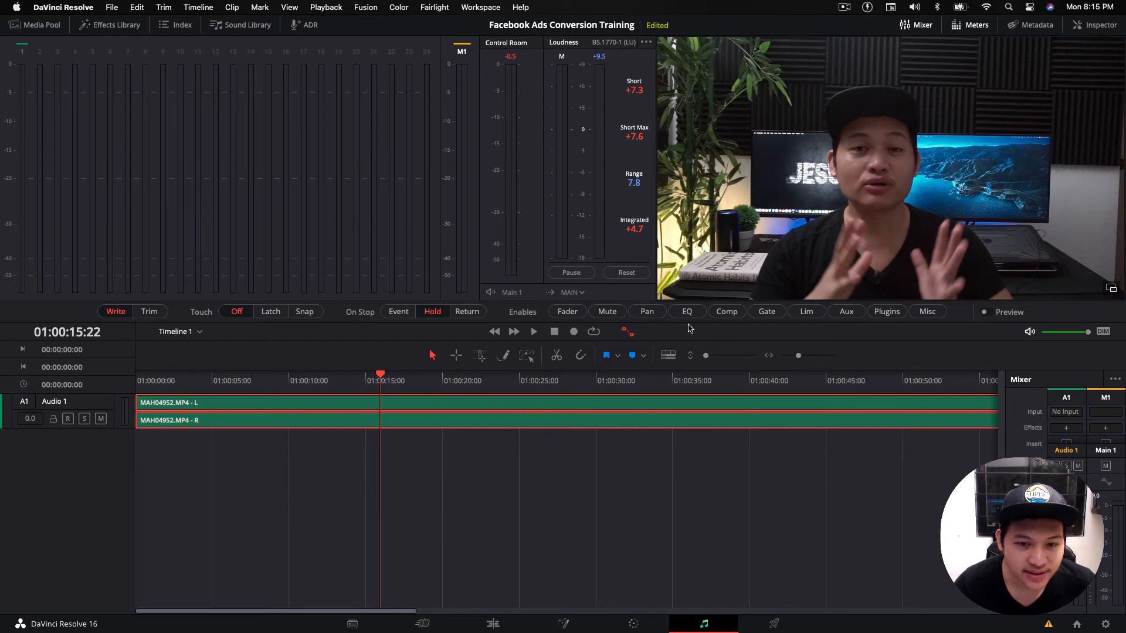
{"action": "left_click", "coordinate": [989, 313]}
{"action": "key", "text": "space"}
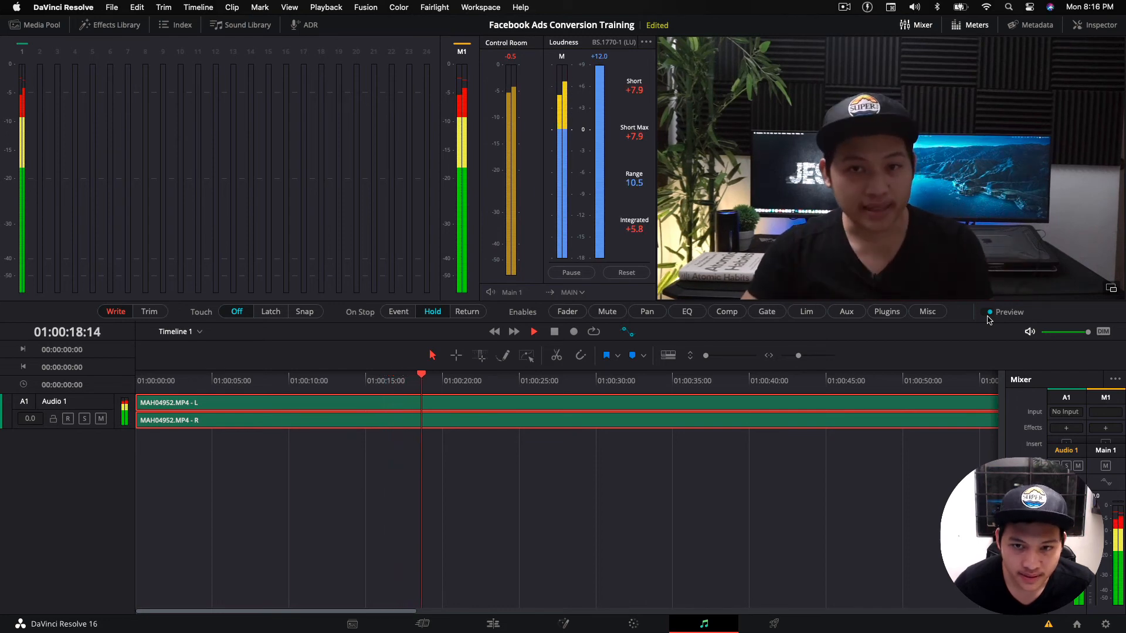
{"action": "key", "text": "space"}
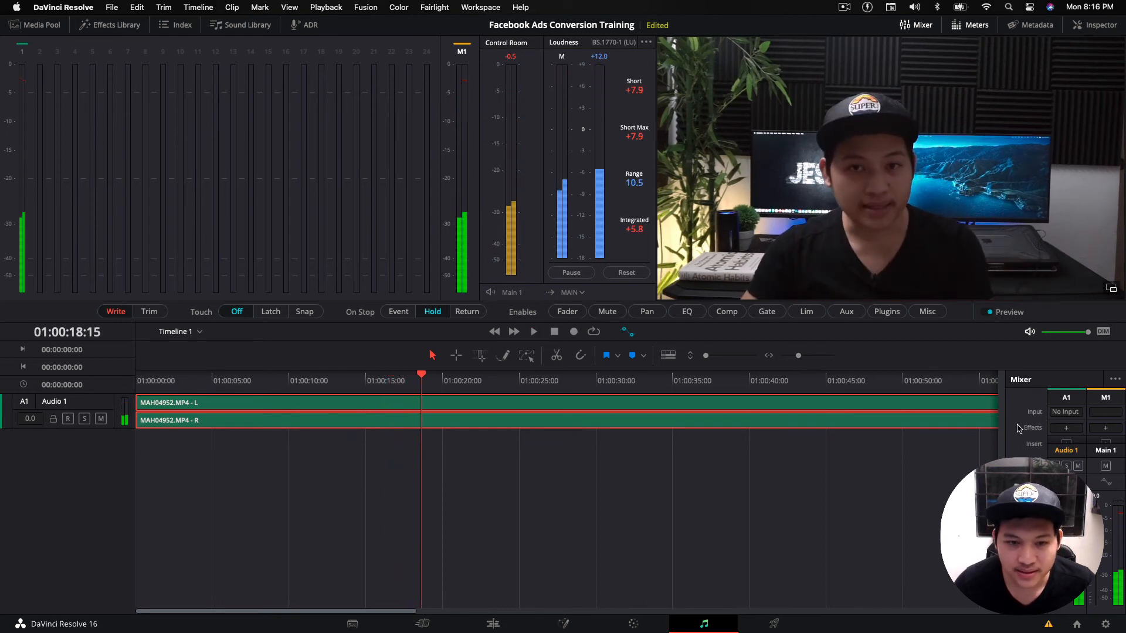
{"action": "left_click", "coordinate": [398, 312]}
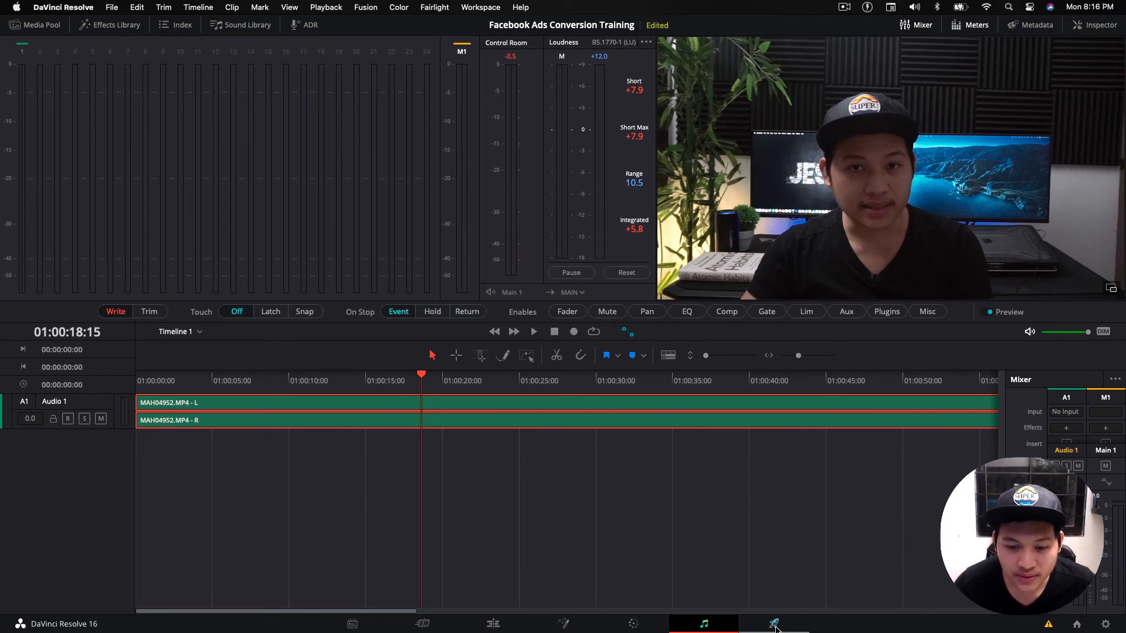
Hide the Fairlight mixer, toggling the meters off and back on
{"action": "left_click", "coordinate": [968, 28]}
{"action": "left_click", "coordinate": [906, 24]}
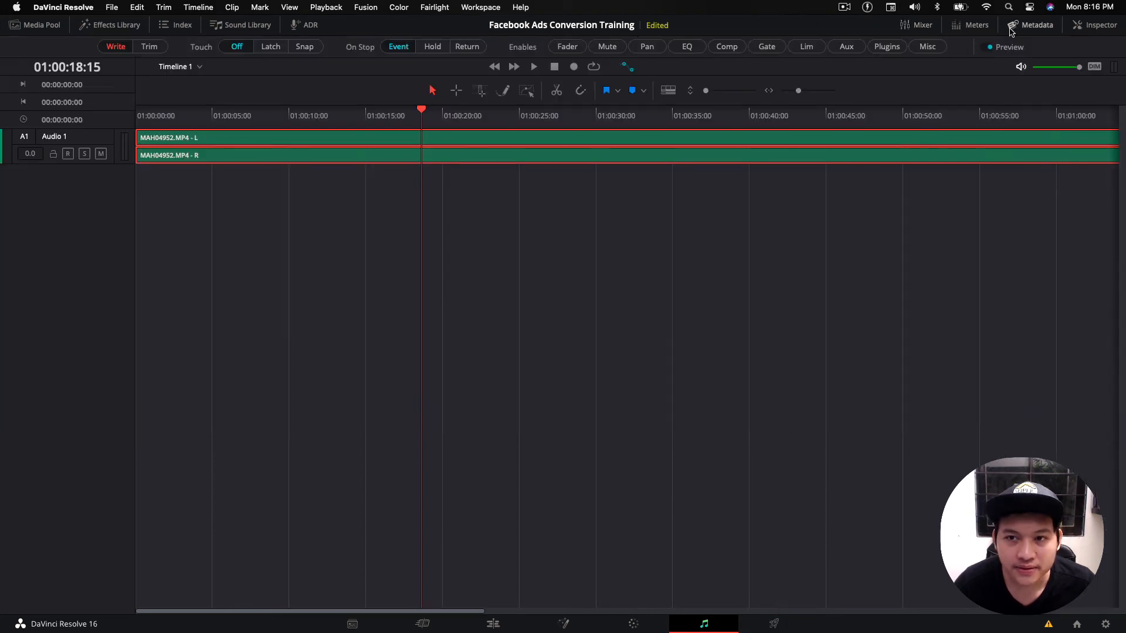
{"action": "left_click", "coordinate": [954, 26]}
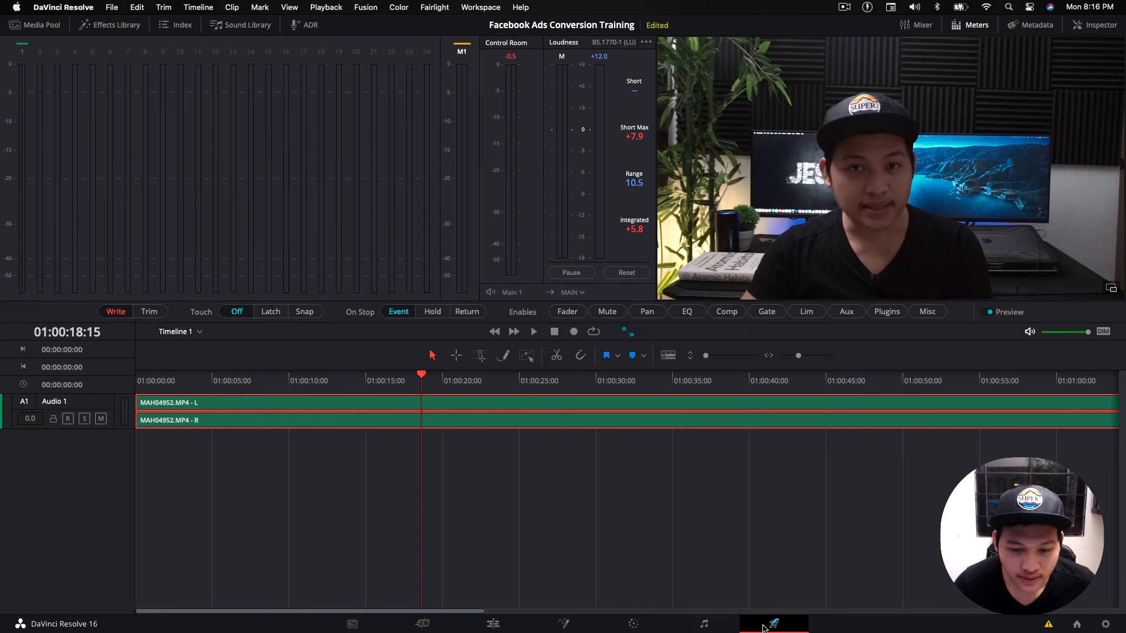
Go to the Deliver page and scrub the timeline preview to 01:01:35:05
{"action": "left_click", "coordinate": [766, 625]}
{"action": "scroll", "coordinate": [670, 198], "scroll_direction": "up", "scroll_amount": 5}
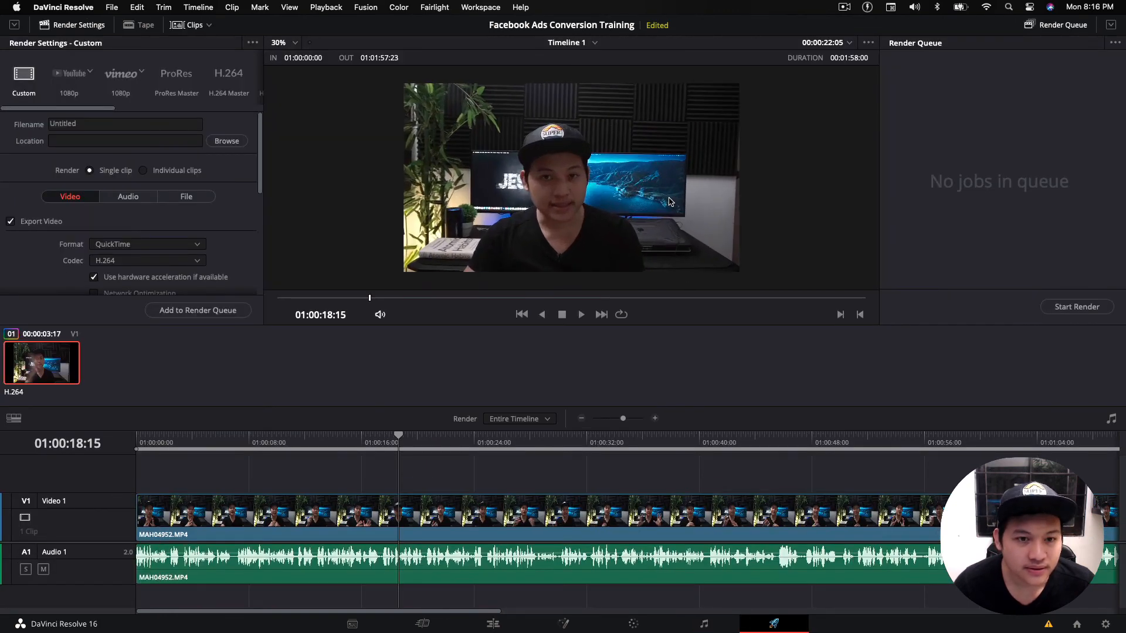
{"action": "scroll", "coordinate": [669, 198], "scroll_direction": "down", "scroll_amount": 1}
{"action": "left_click_drag", "start_coordinate": [371, 299], "coordinate": [752, 367]}
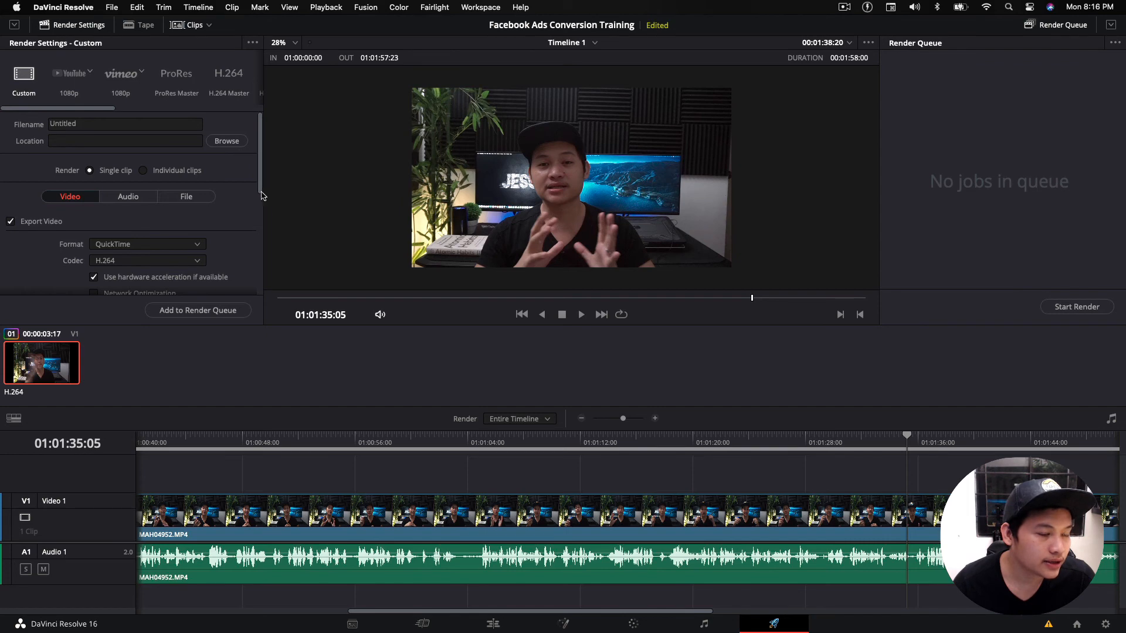
Choose the YouTube render preset, try its 720p version and set it back to 1080p
{"action": "left_click", "coordinate": [55, 126]}
{"action": "left_click_drag", "start_coordinate": [109, 126], "coordinate": [49, 128]}
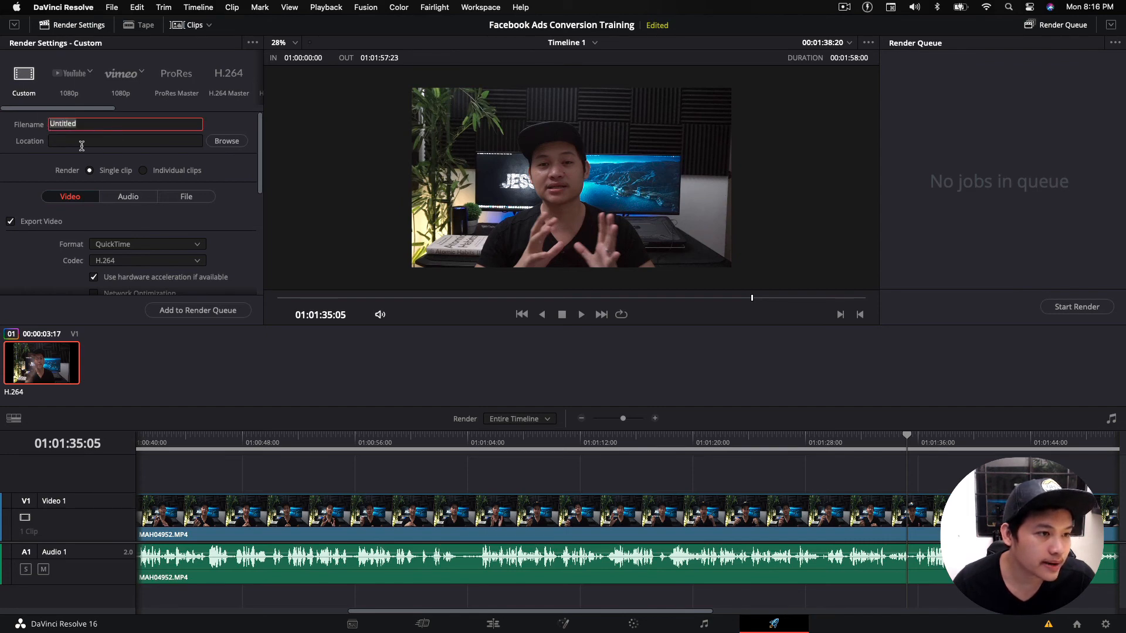
{"action": "left_click", "coordinate": [68, 73]}
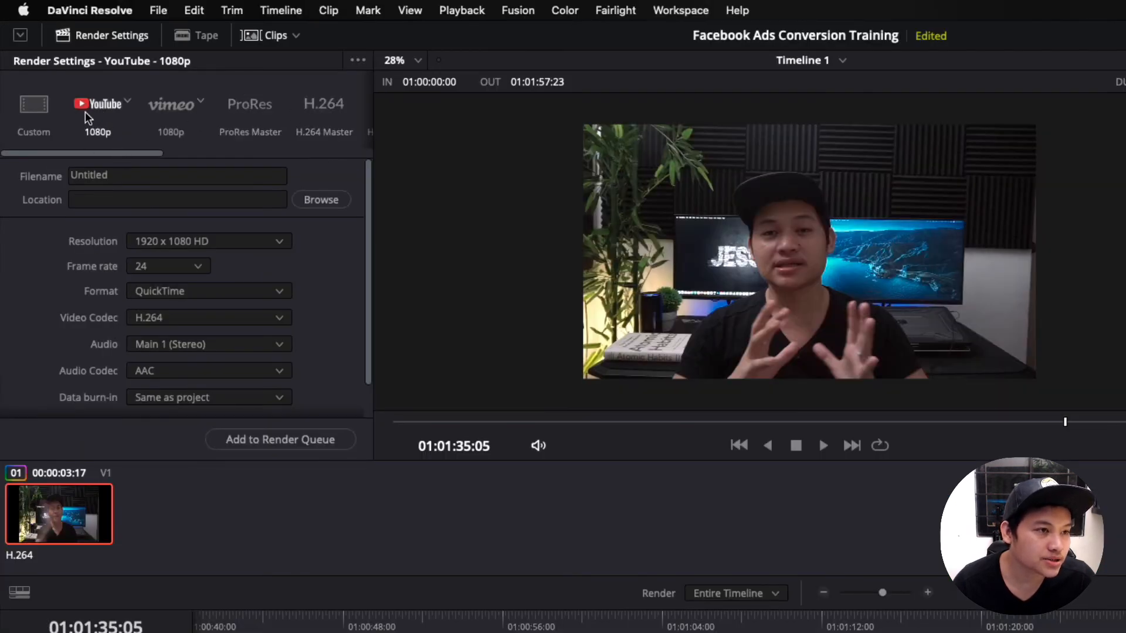
{"action": "left_click", "coordinate": [127, 102]}
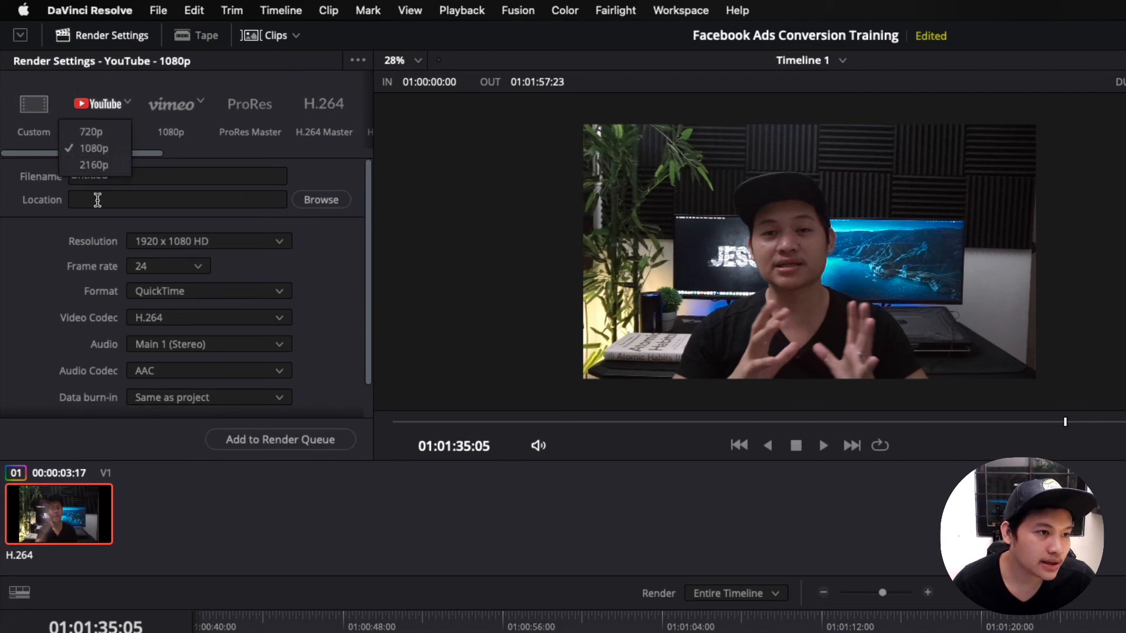
{"action": "left_click", "coordinate": [98, 135]}
{"action": "left_click", "coordinate": [126, 103]}
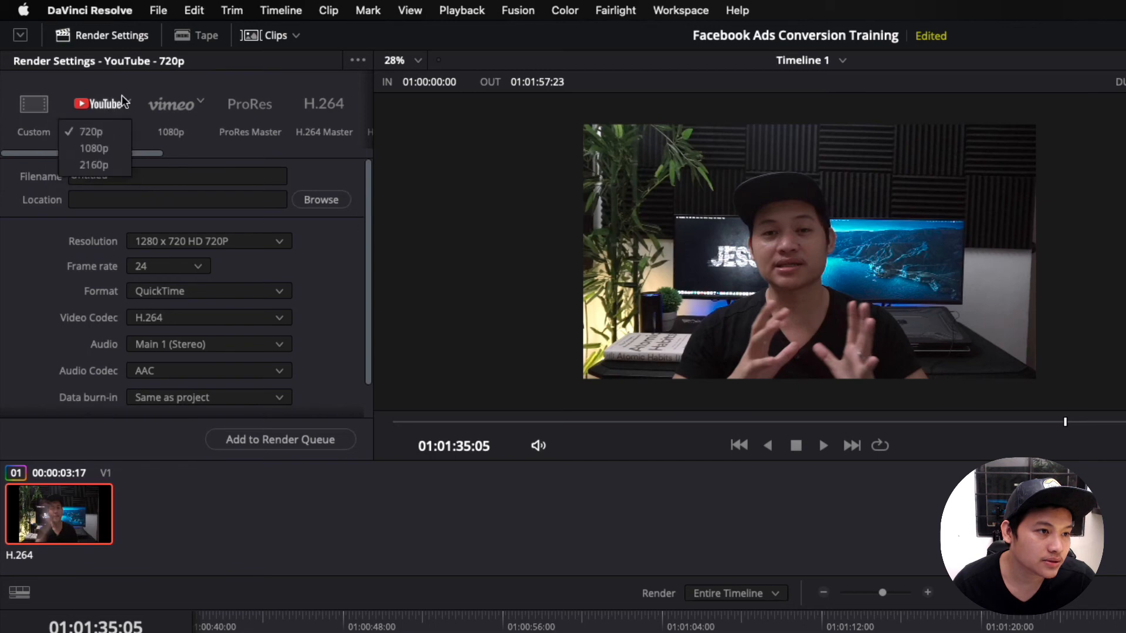
{"action": "left_click", "coordinate": [104, 153]}
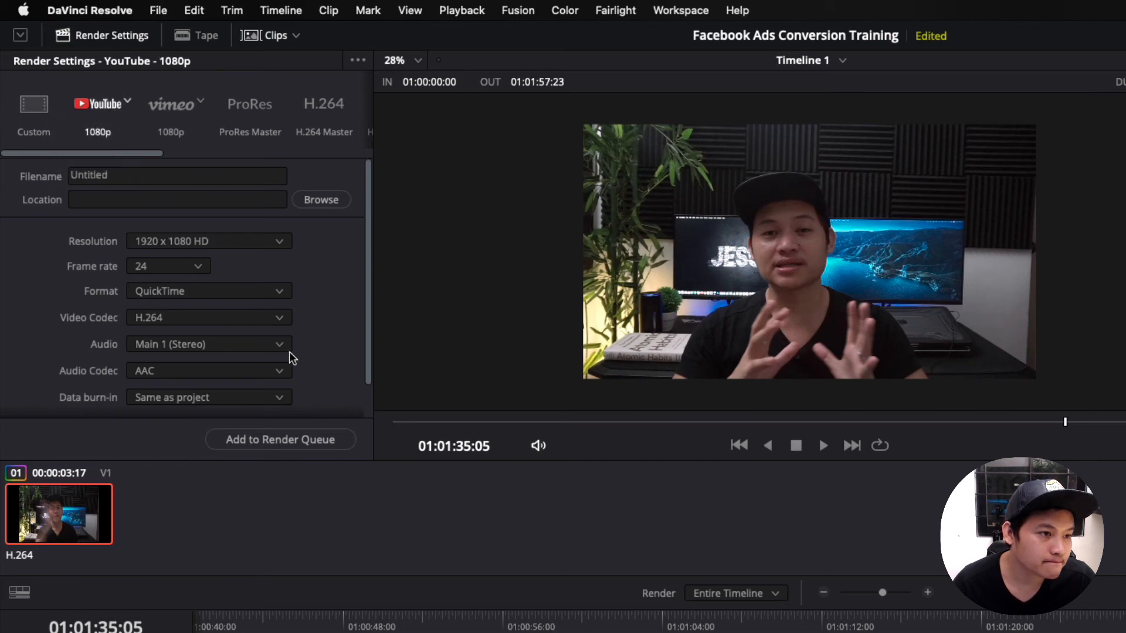
Check the available frame rates without changing them and set the render format to MP4
{"action": "left_click", "coordinate": [156, 264]}
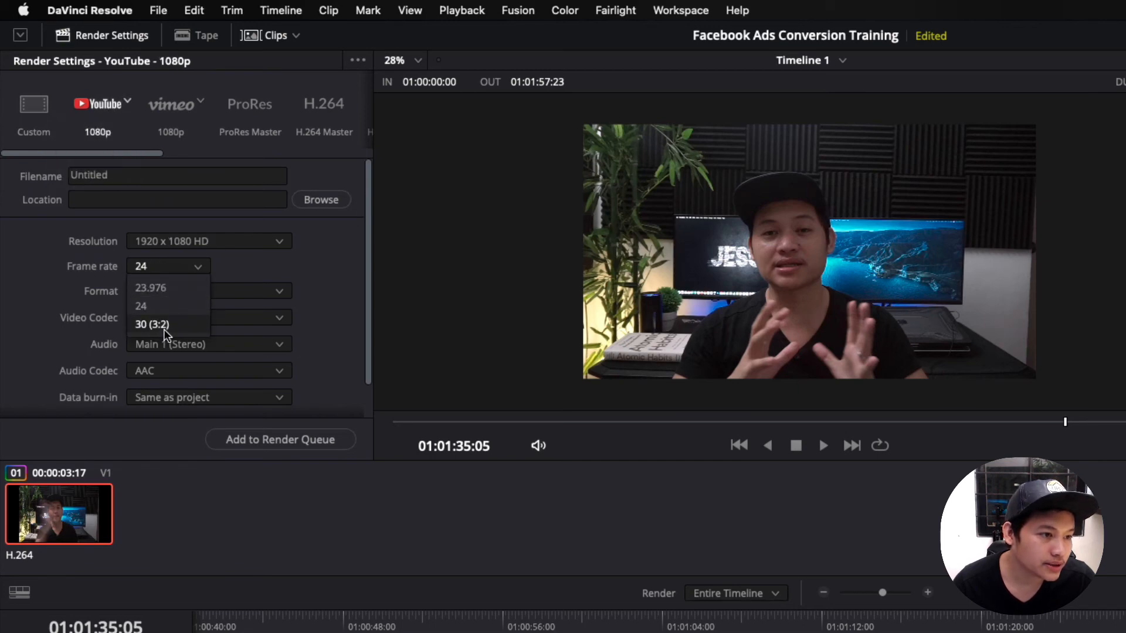
{"action": "left_click", "coordinate": [271, 273]}
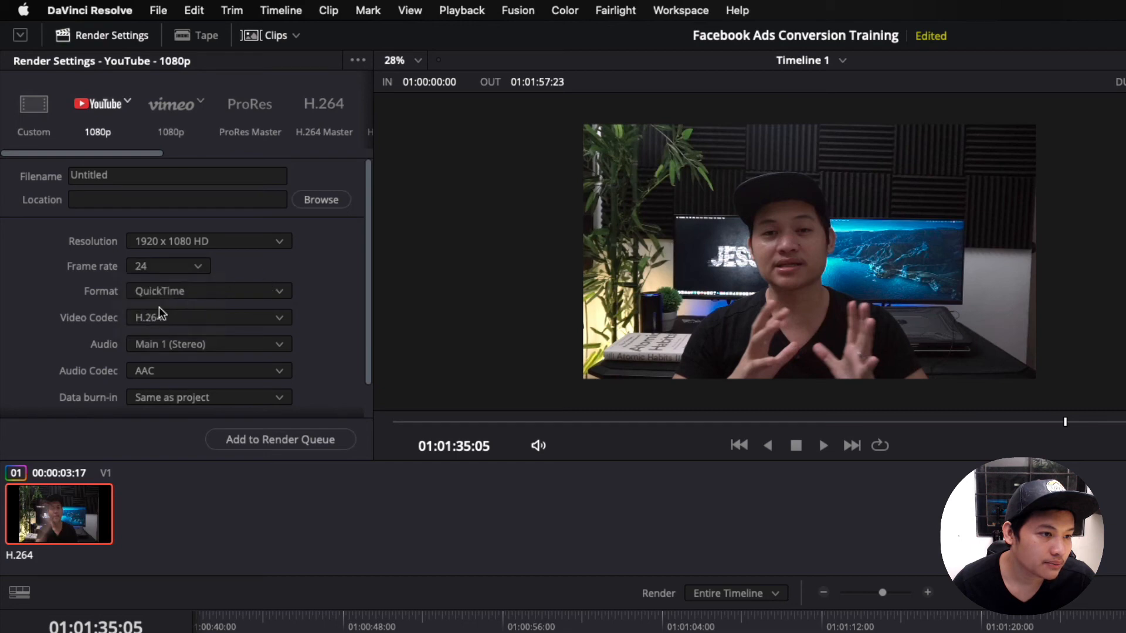
{"action": "left_click", "coordinate": [180, 293]}
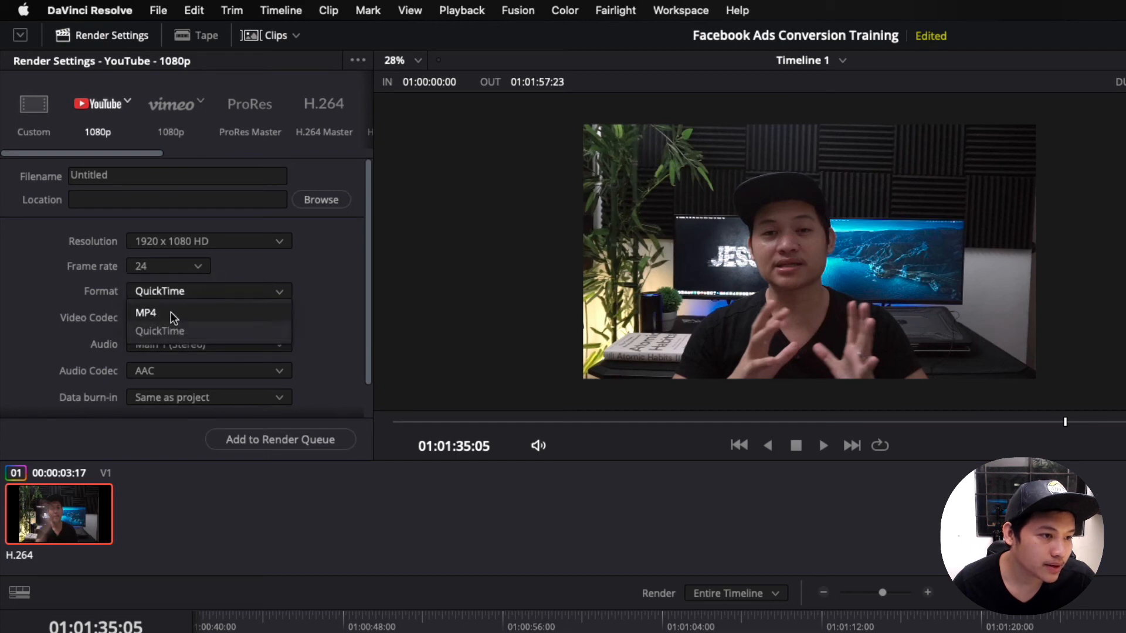
{"action": "left_click", "coordinate": [171, 312]}
Try the Upload directly to YouTube option and look over its description, visibility and category fields
{"action": "scroll", "coordinate": [237, 356], "scroll_direction": "down", "scroll_amount": 2}
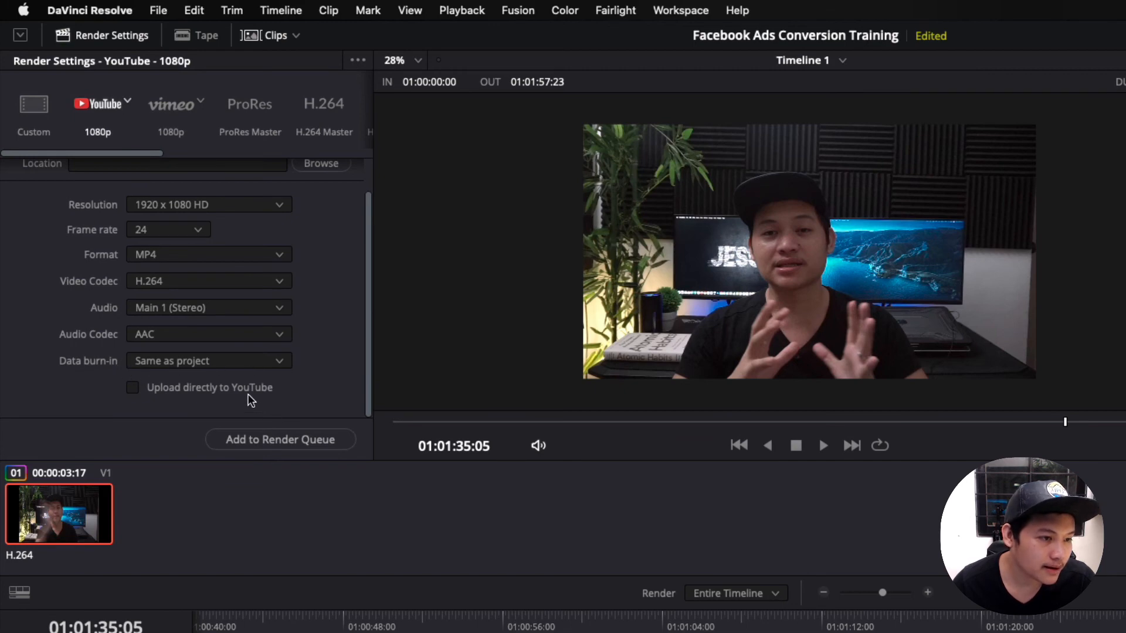
{"action": "left_click", "coordinate": [231, 391]}
{"action": "scroll", "coordinate": [243, 387], "scroll_direction": "down", "scroll_amount": 2}
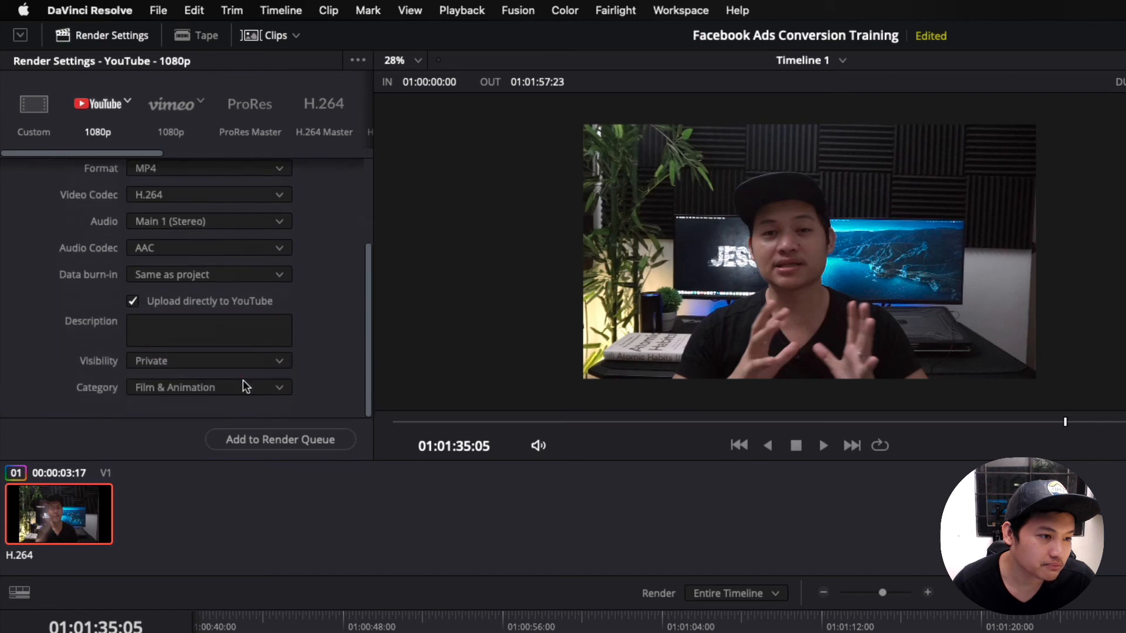
{"action": "left_click", "coordinate": [131, 301]}
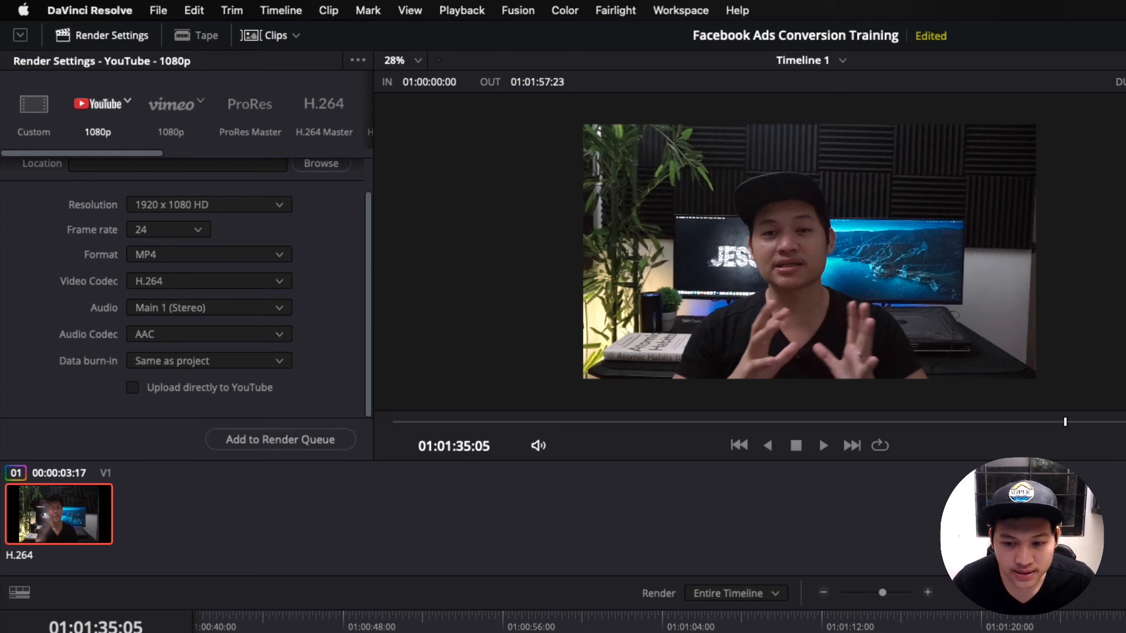
Scrub the timeline to 01:01:16:03 and go to the Media page
{"action": "left_click_drag", "start_coordinate": [1020, 621], "coordinate": [904, 625]}
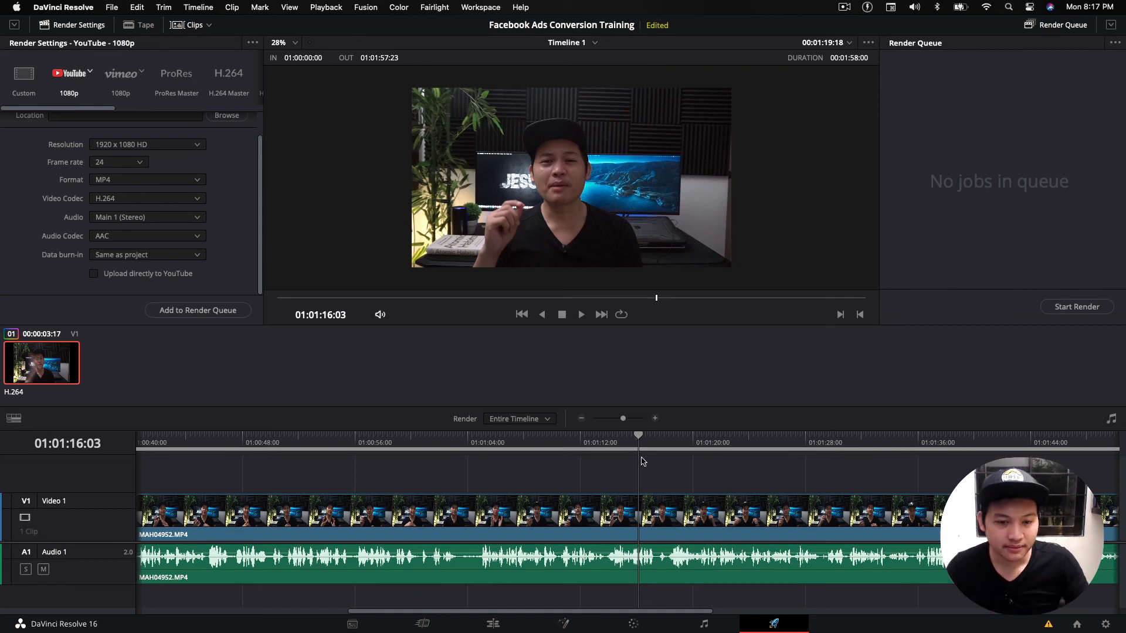
{"action": "left_click", "coordinate": [352, 624]}
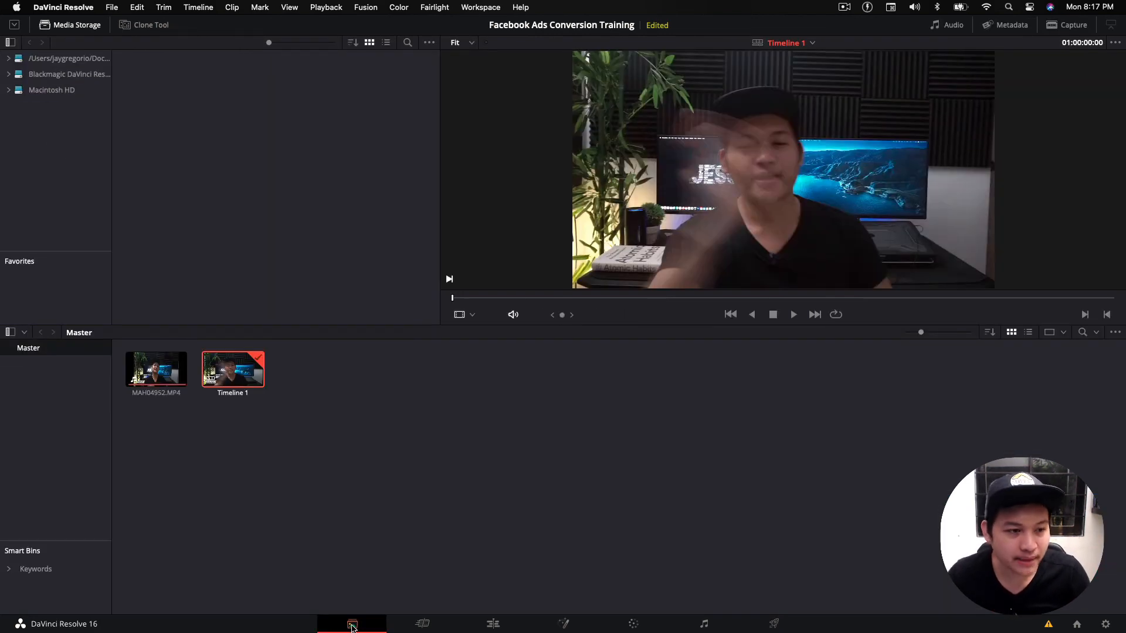
Review the workspaces in workflow order, going through the Edit, Fusion, Color and Fairlight pages to the Deliver page
{"action": "left_click", "coordinate": [475, 629]}
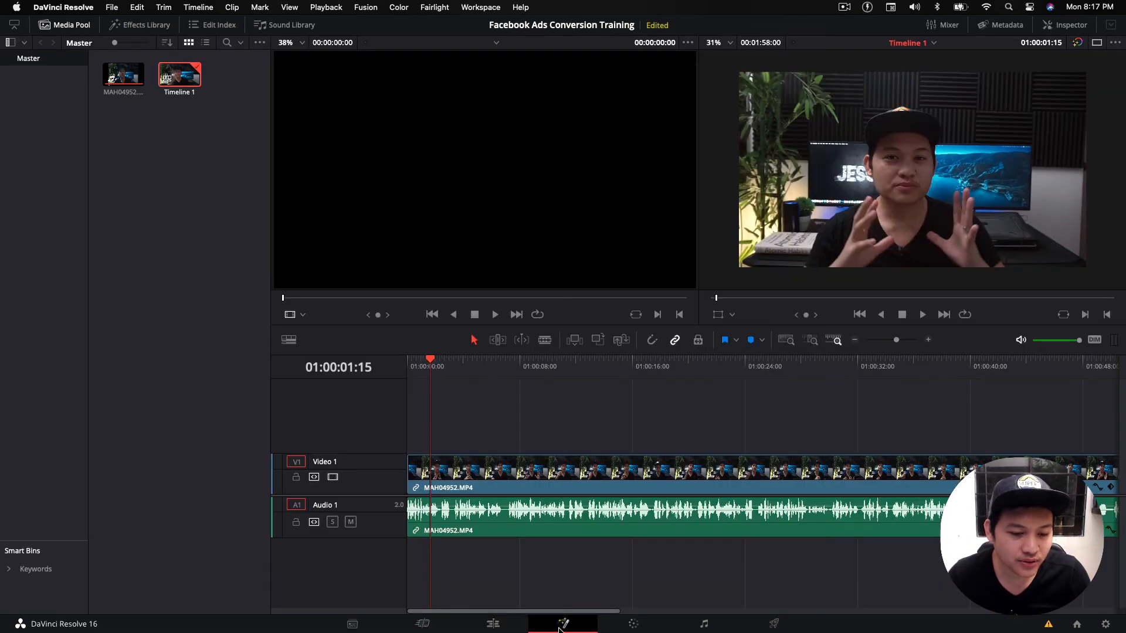
{"action": "left_click", "coordinate": [564, 625]}
{"action": "left_click", "coordinate": [634, 624]}
{"action": "left_click", "coordinate": [704, 626]}
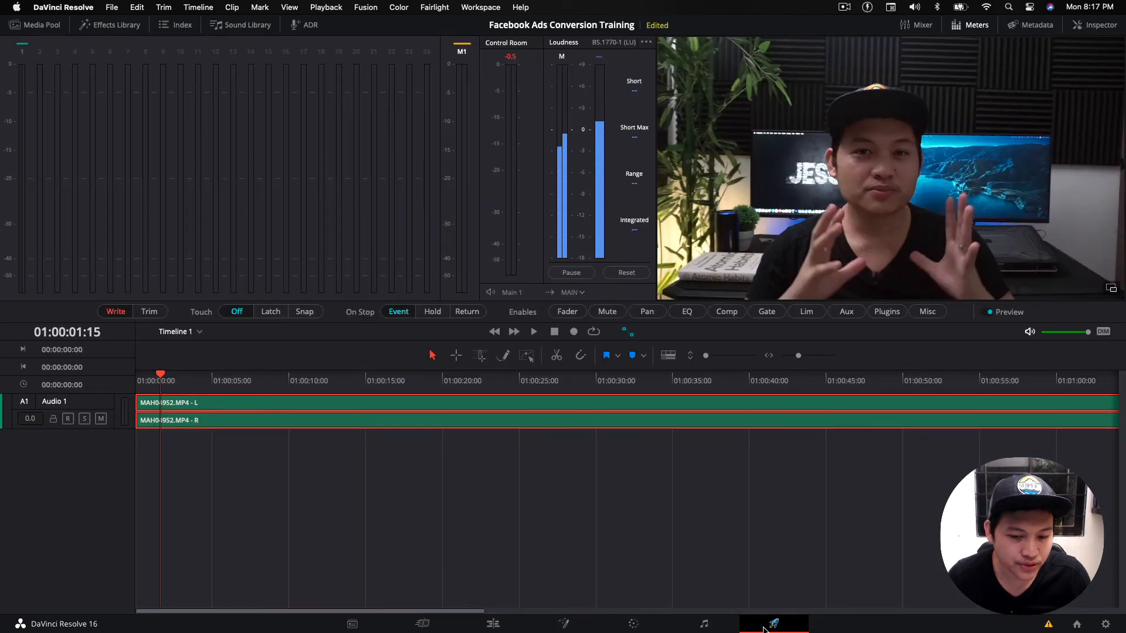
{"action": "left_click", "coordinate": [773, 625]}
Go back through the Fairlight, Color, Fusion, Edit and Cut pages to the Media page, and return to the Cut page
{"action": "left_click", "coordinate": [704, 624]}
{"action": "left_click", "coordinate": [633, 624]}
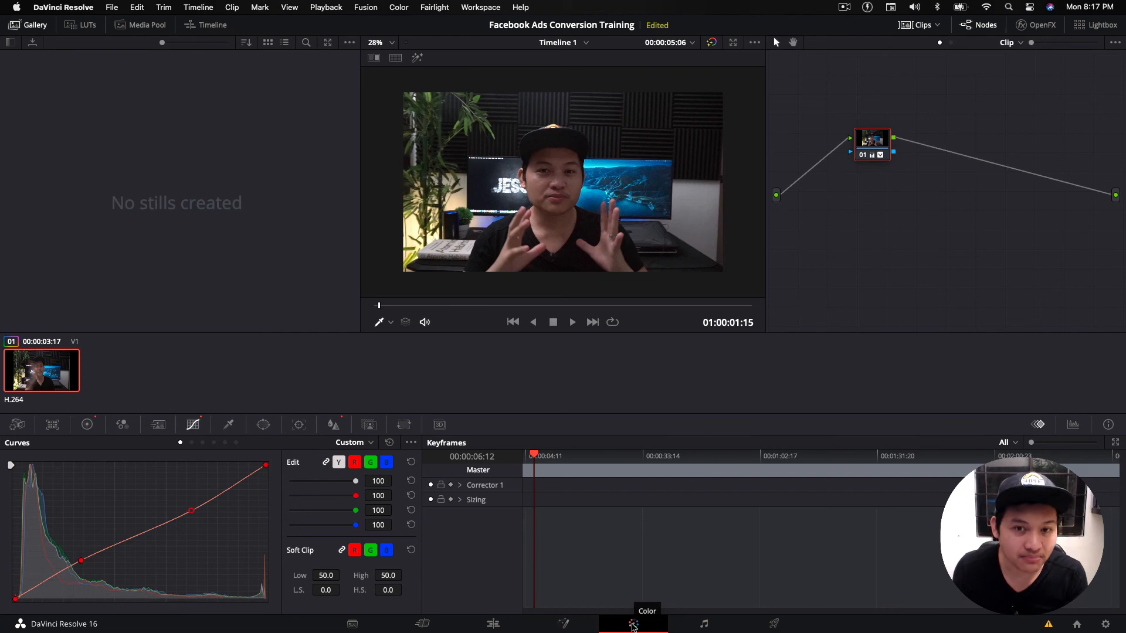
{"action": "left_click", "coordinate": [563, 625]}
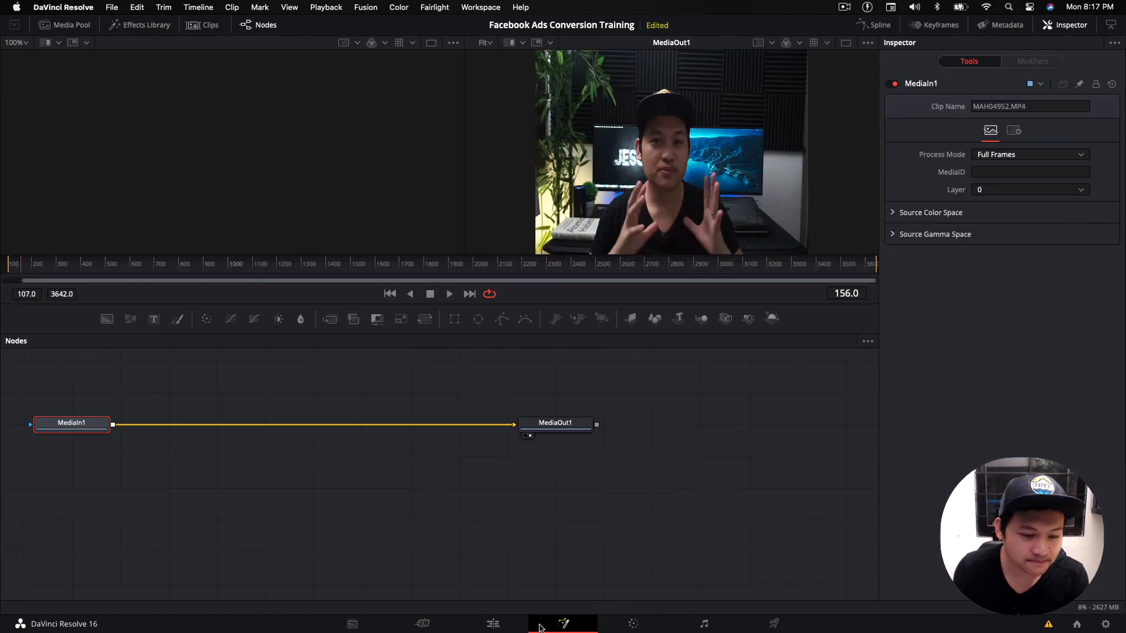
{"action": "left_click", "coordinate": [501, 626]}
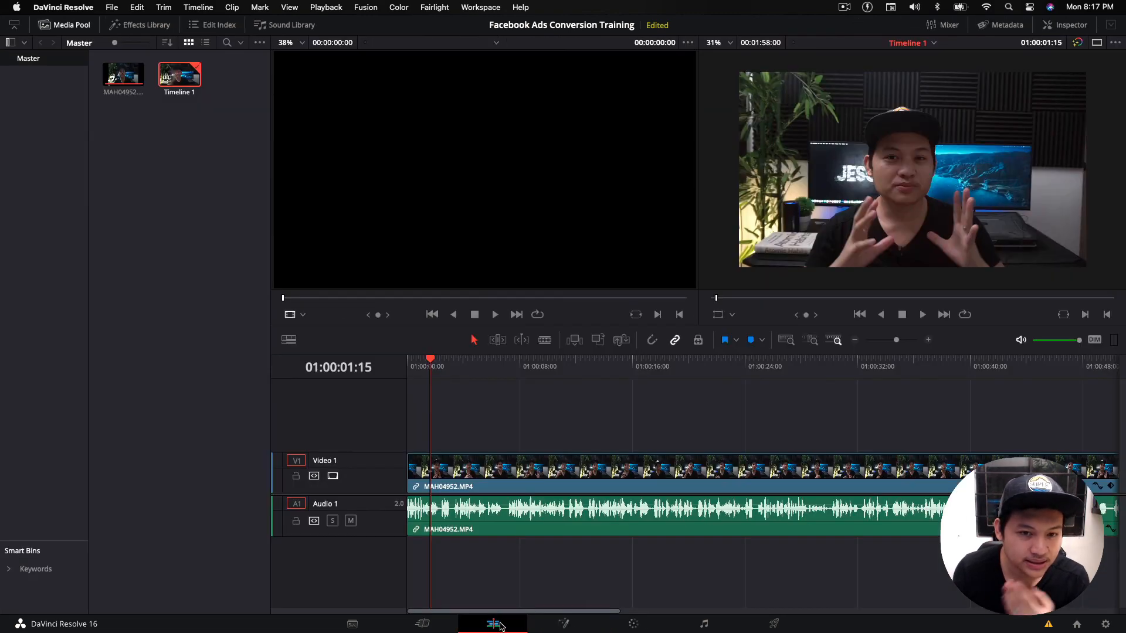
{"action": "left_click", "coordinate": [428, 626]}
{"action": "left_click", "coordinate": [349, 625]}
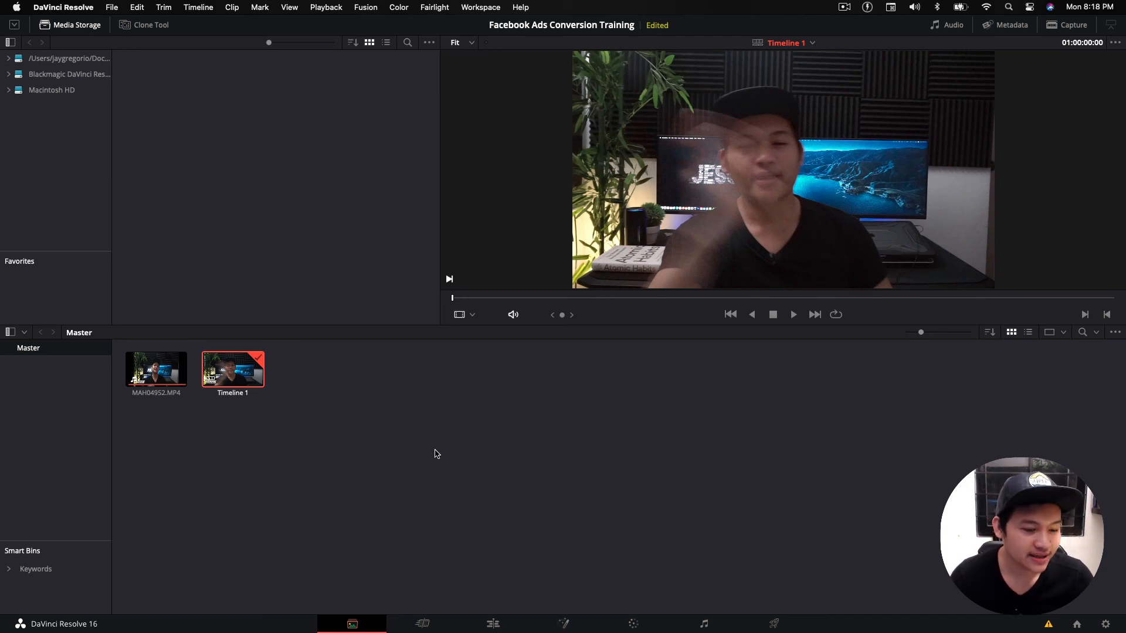
{"action": "left_click", "coordinate": [422, 625]}
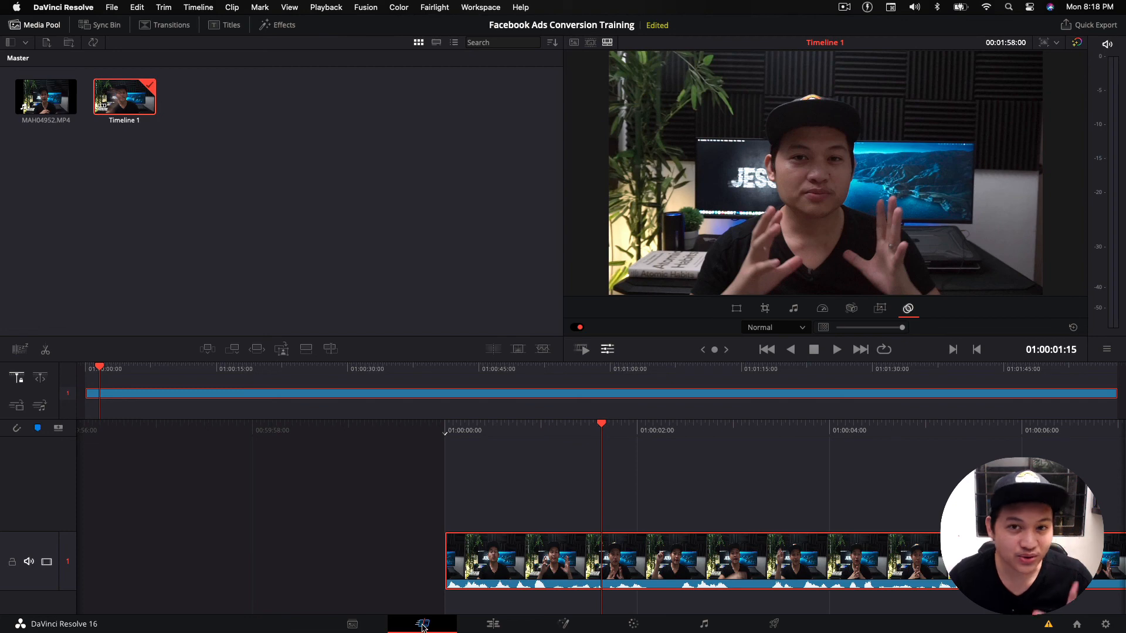